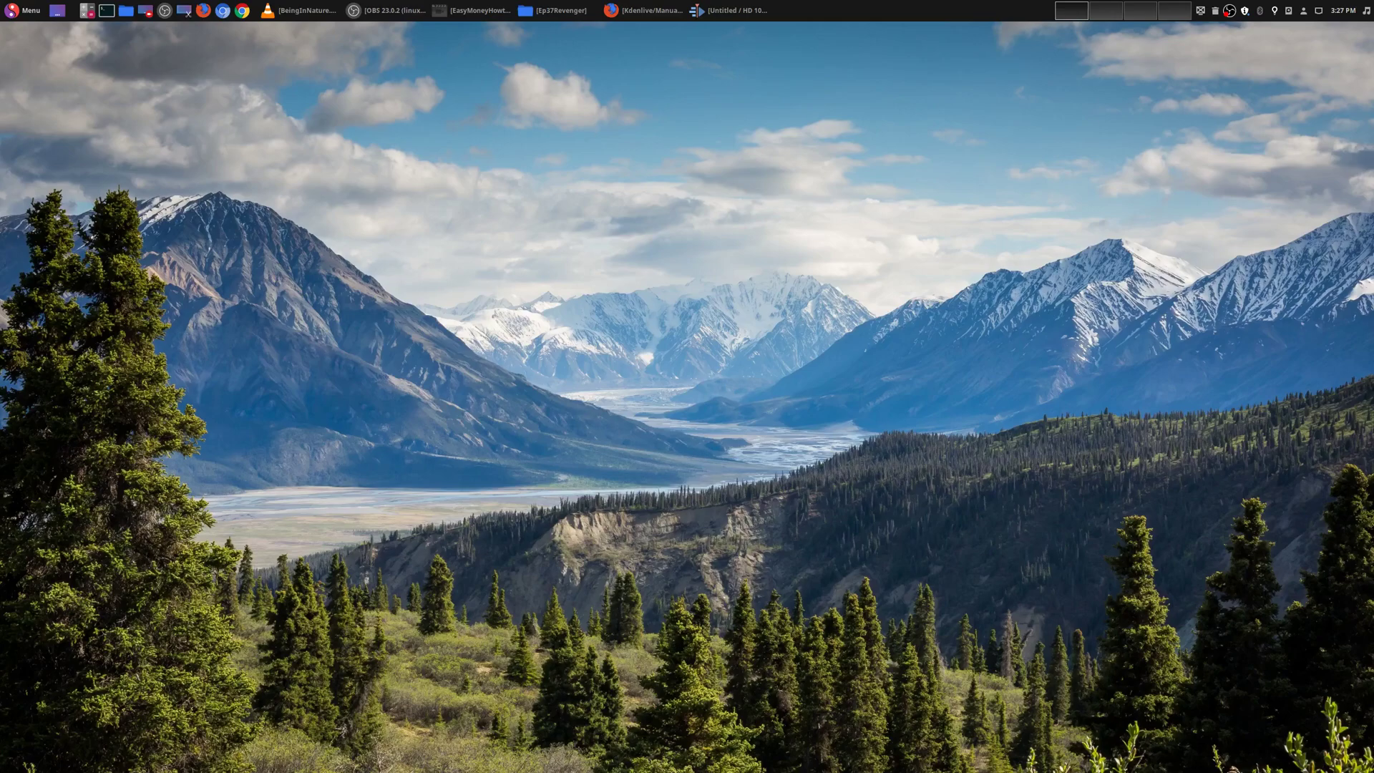
Raise the empty untitled HD 1080p 25 fps Kdenlive project from the taskbar.
click(727, 10)
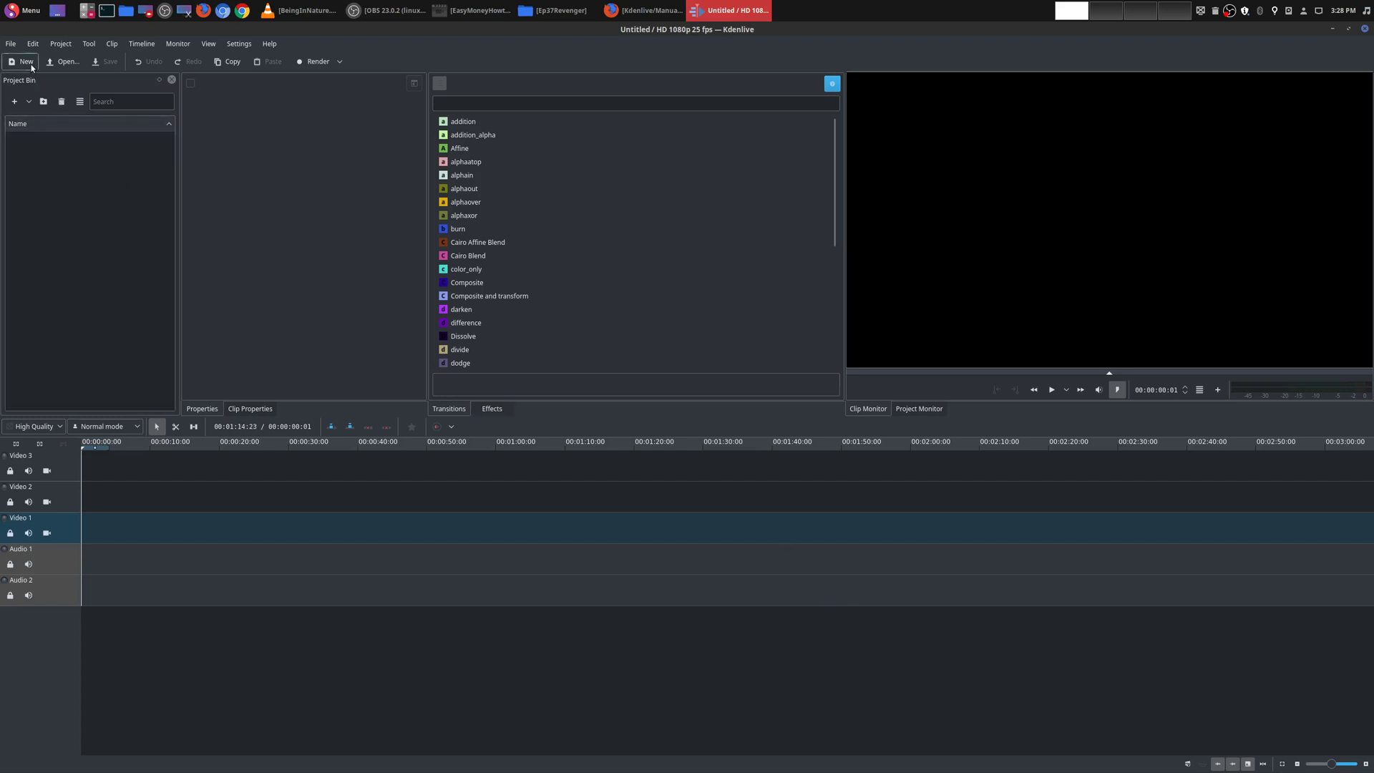
click(49, 45)
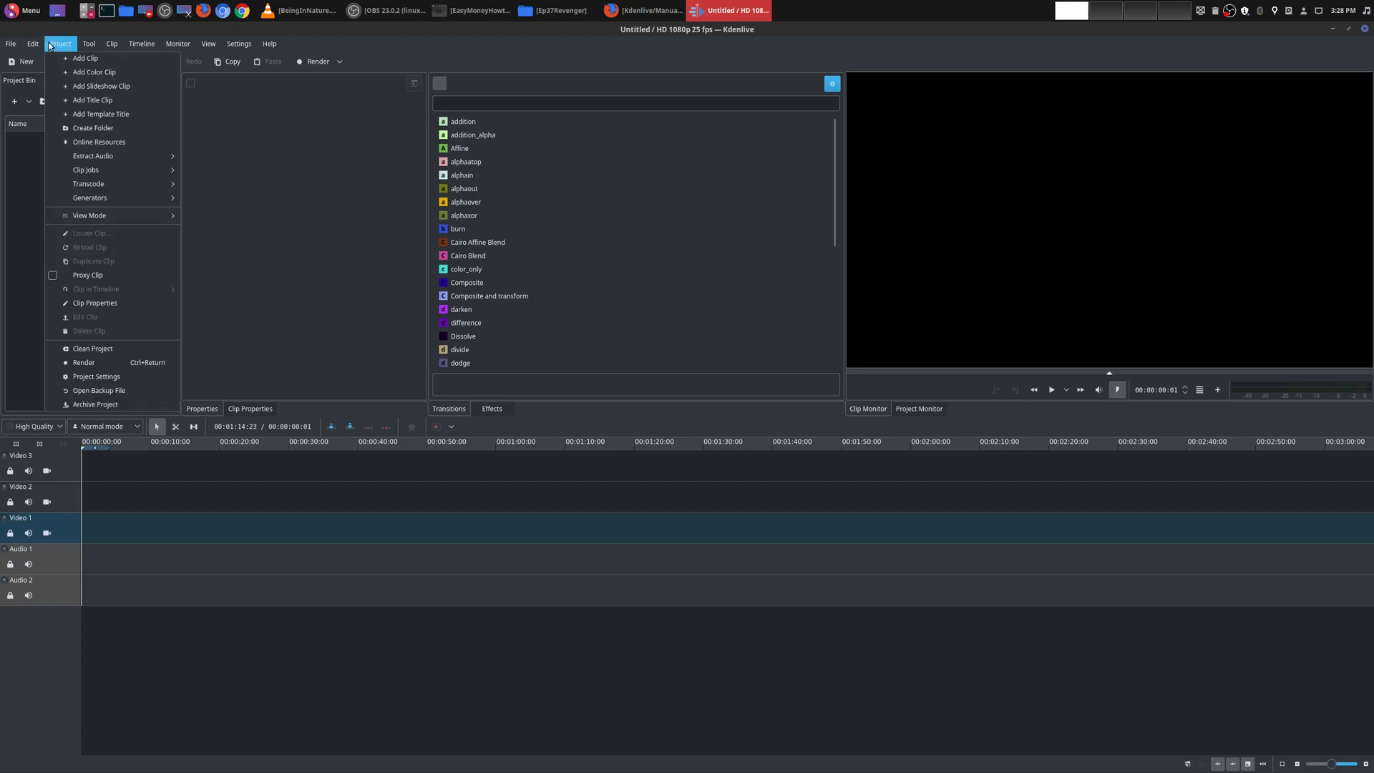
click(120, 377)
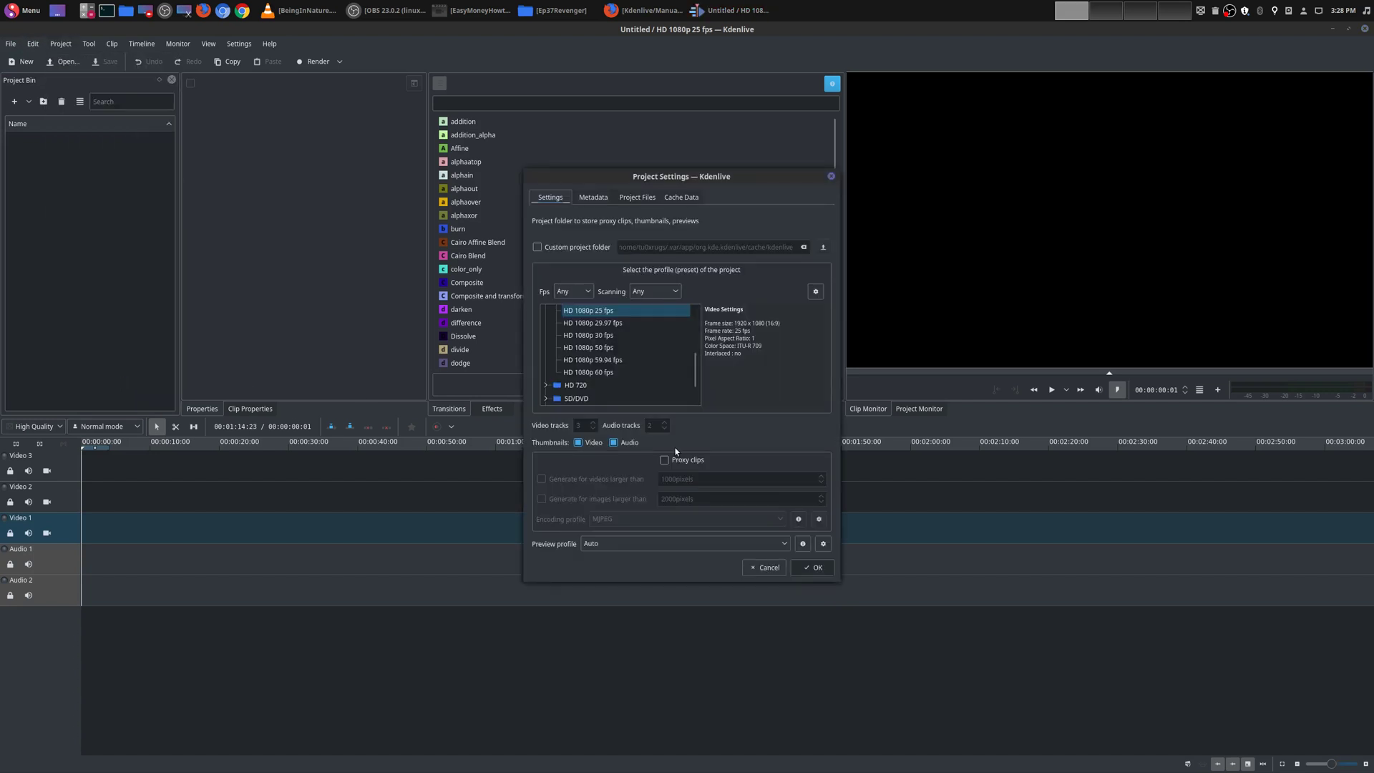
scroll(643, 363, up, 2)
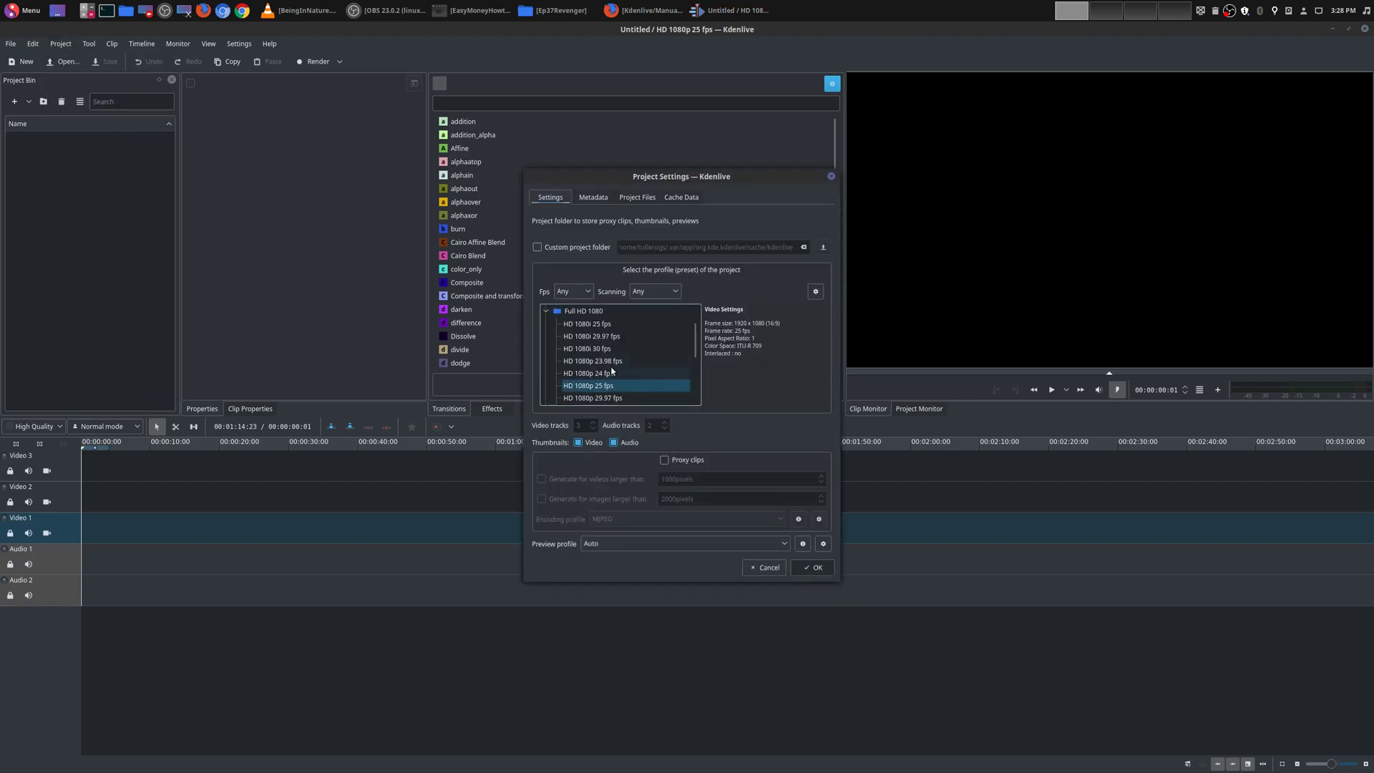
scroll(653, 379, up, 1)
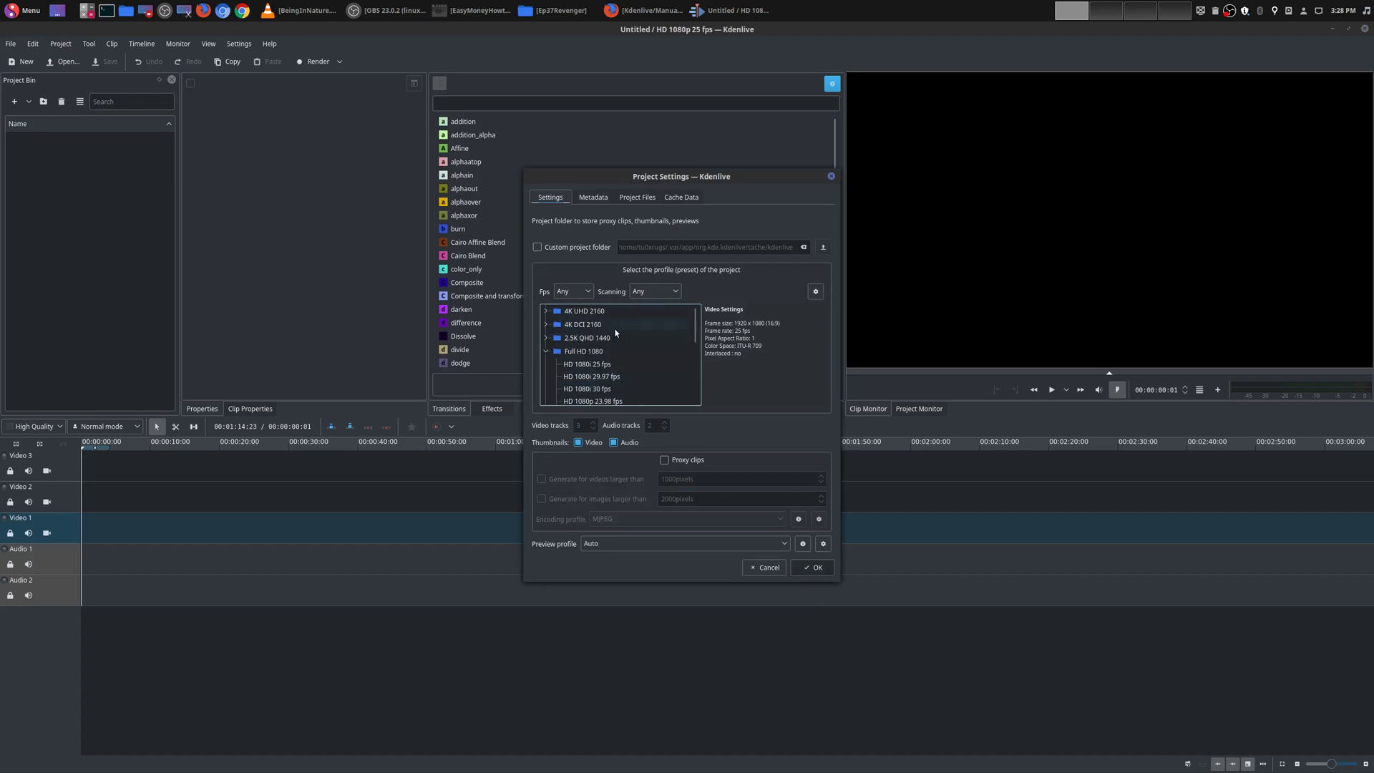
scroll(648, 351, down, 2)
scroll(648, 352, up, 2)
scroll(648, 351, down, 1)
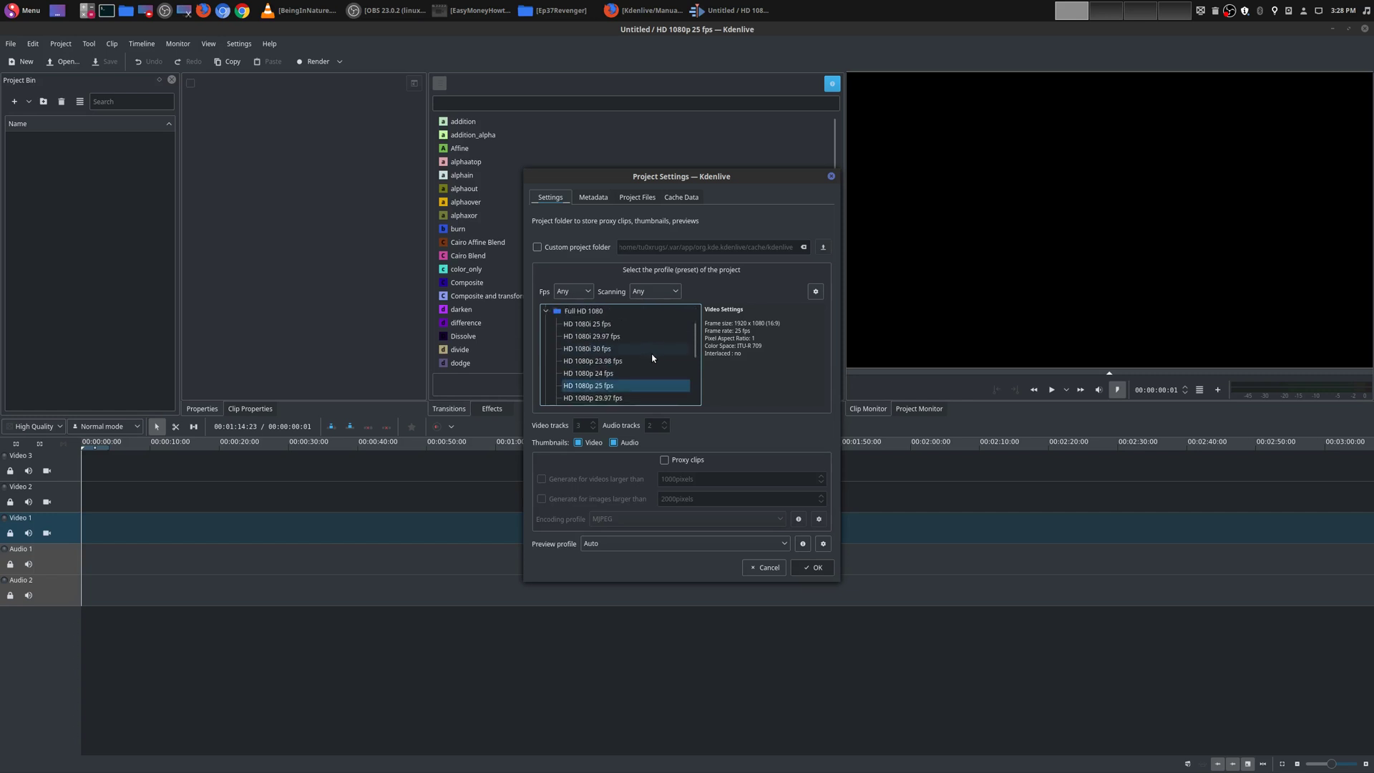
click(617, 373)
scroll(643, 365, down, 2)
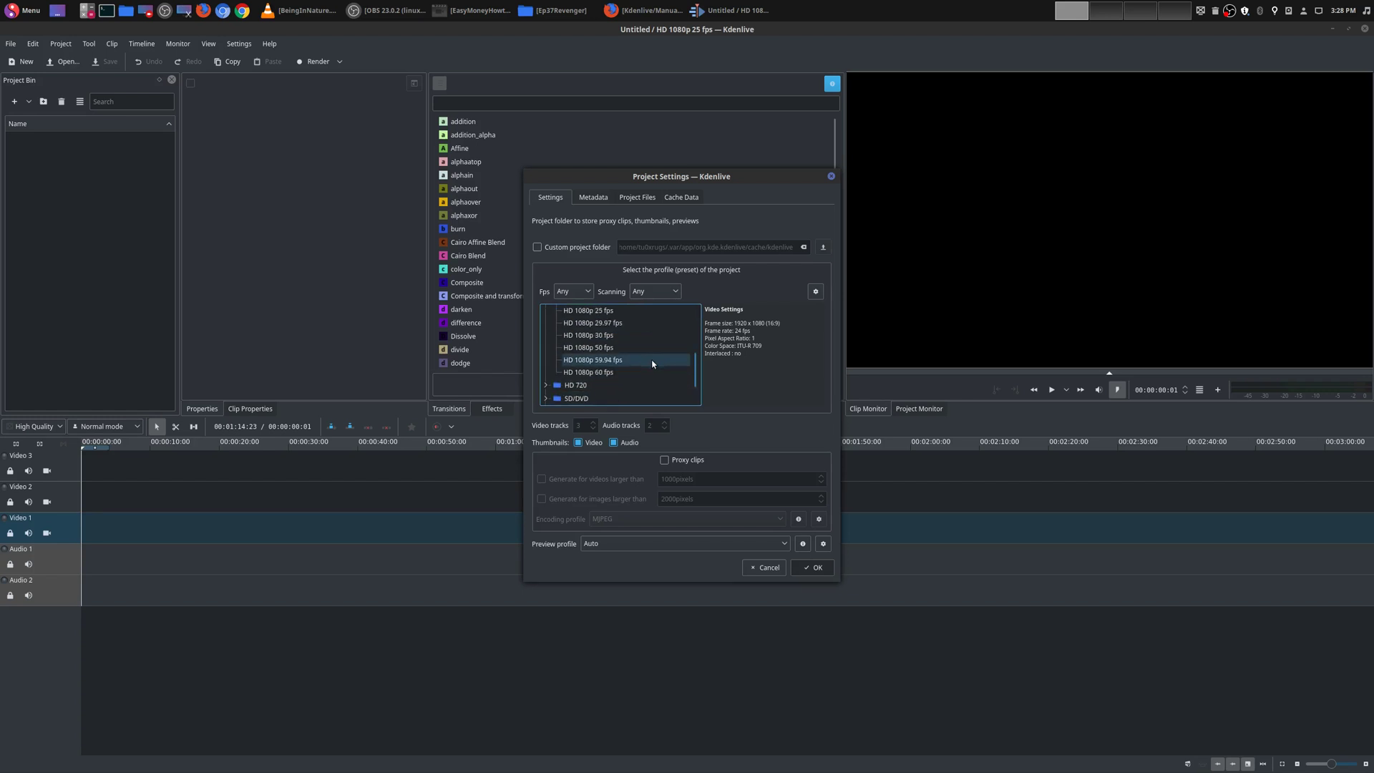
click(641, 371)
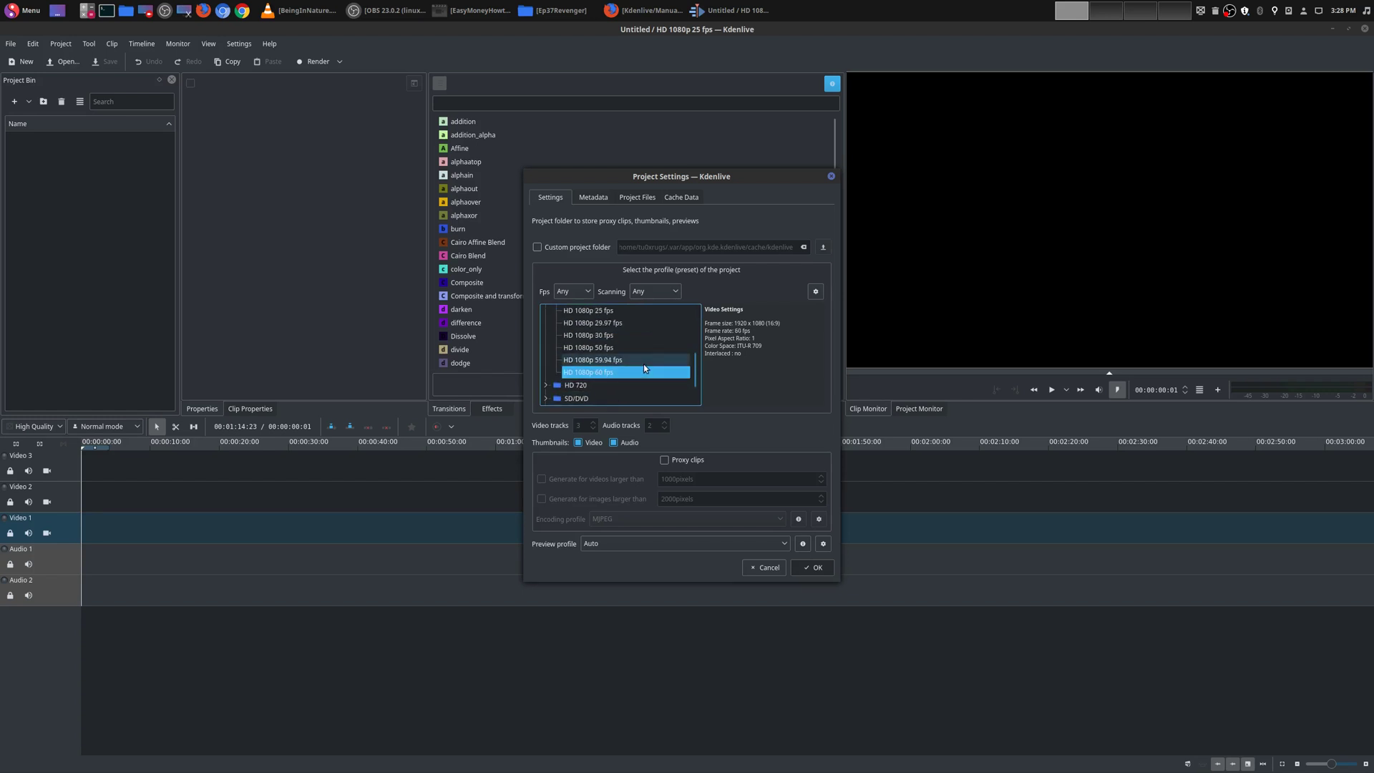
click(767, 567)
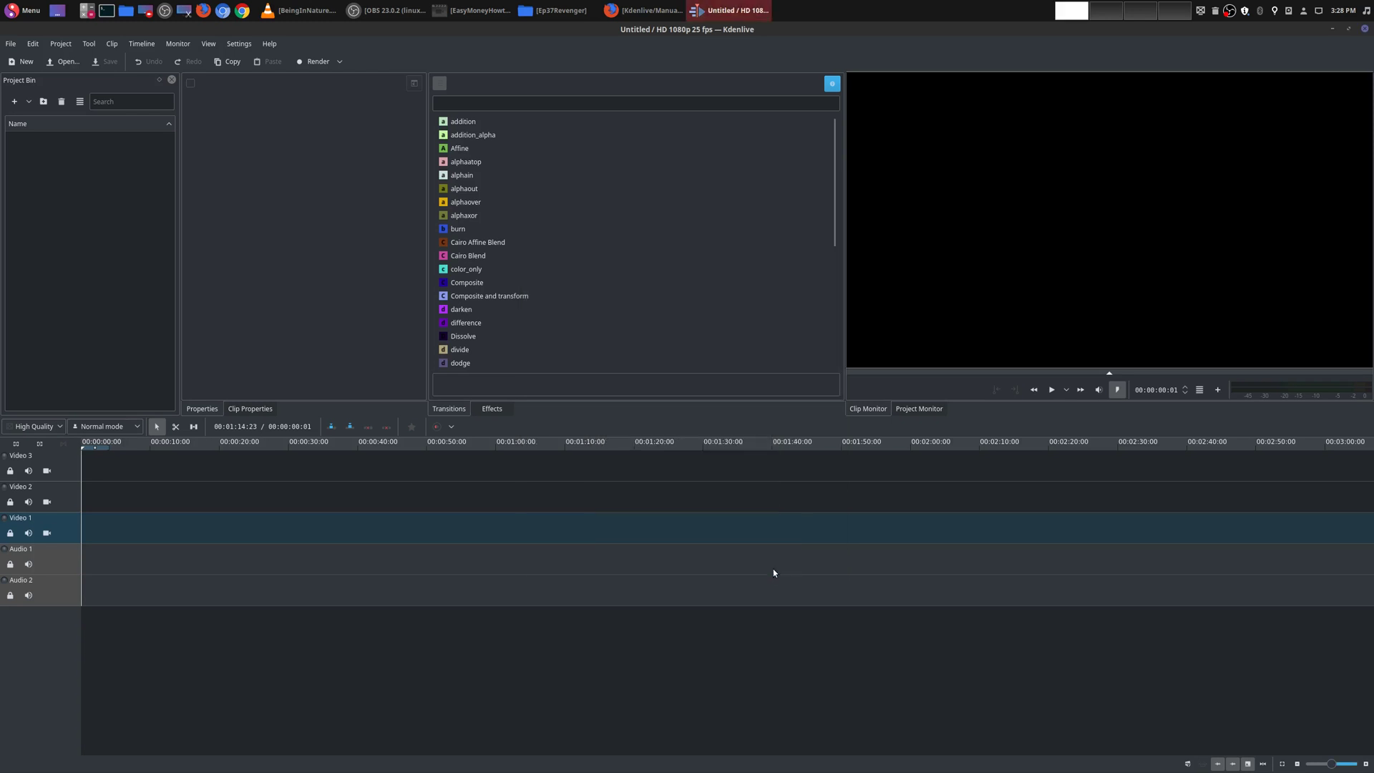
Minimize Kdenlive, play BeingInNature.MP4 in VLC, pause at 00:21, then minimize VLC.
click(1335, 31)
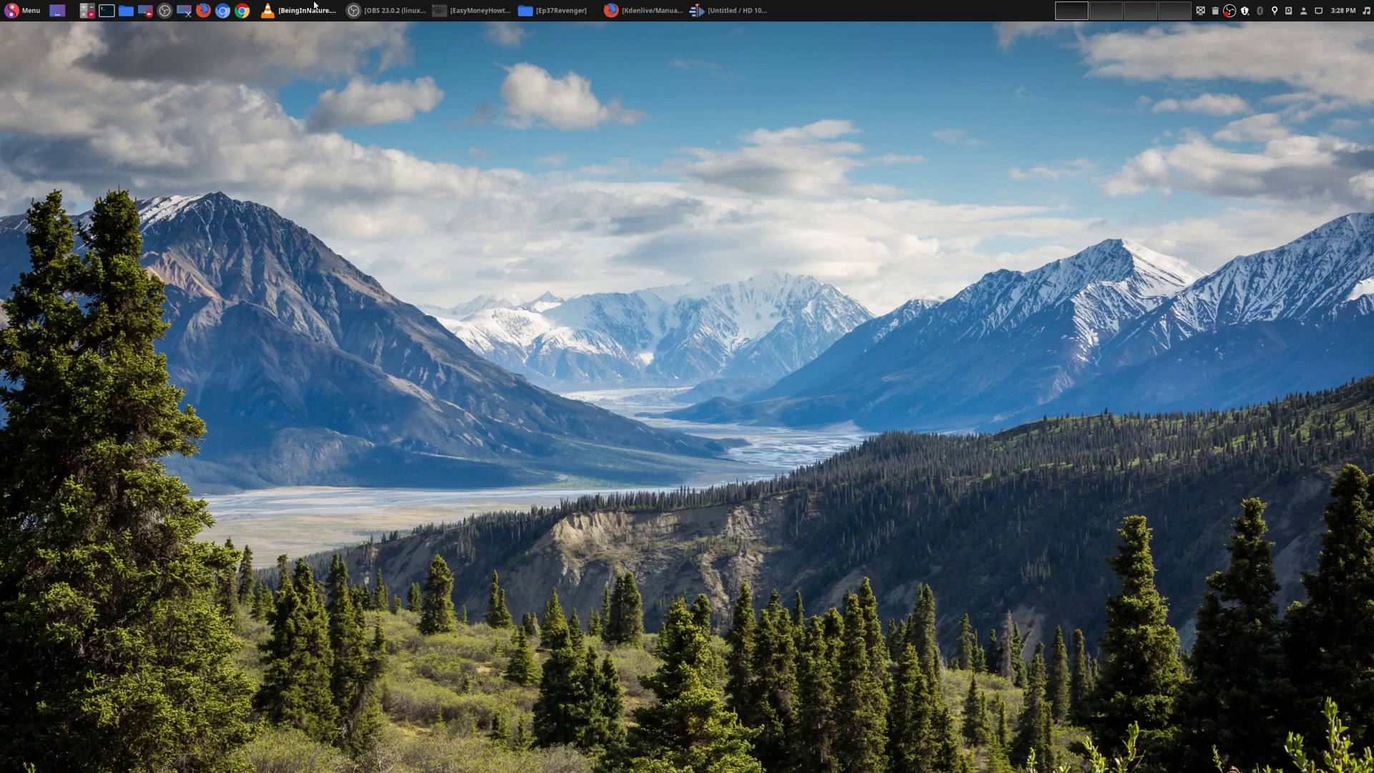
click(308, 10)
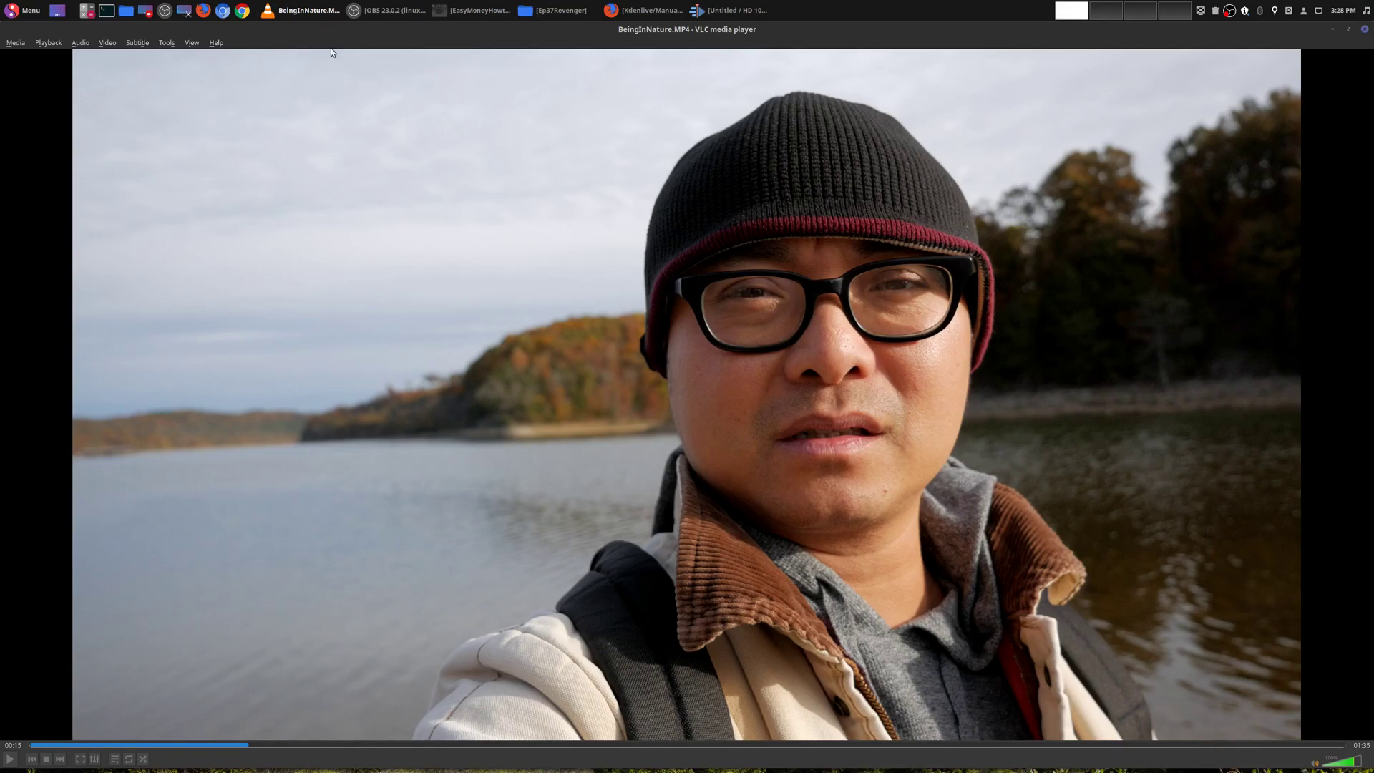
click(11, 758)
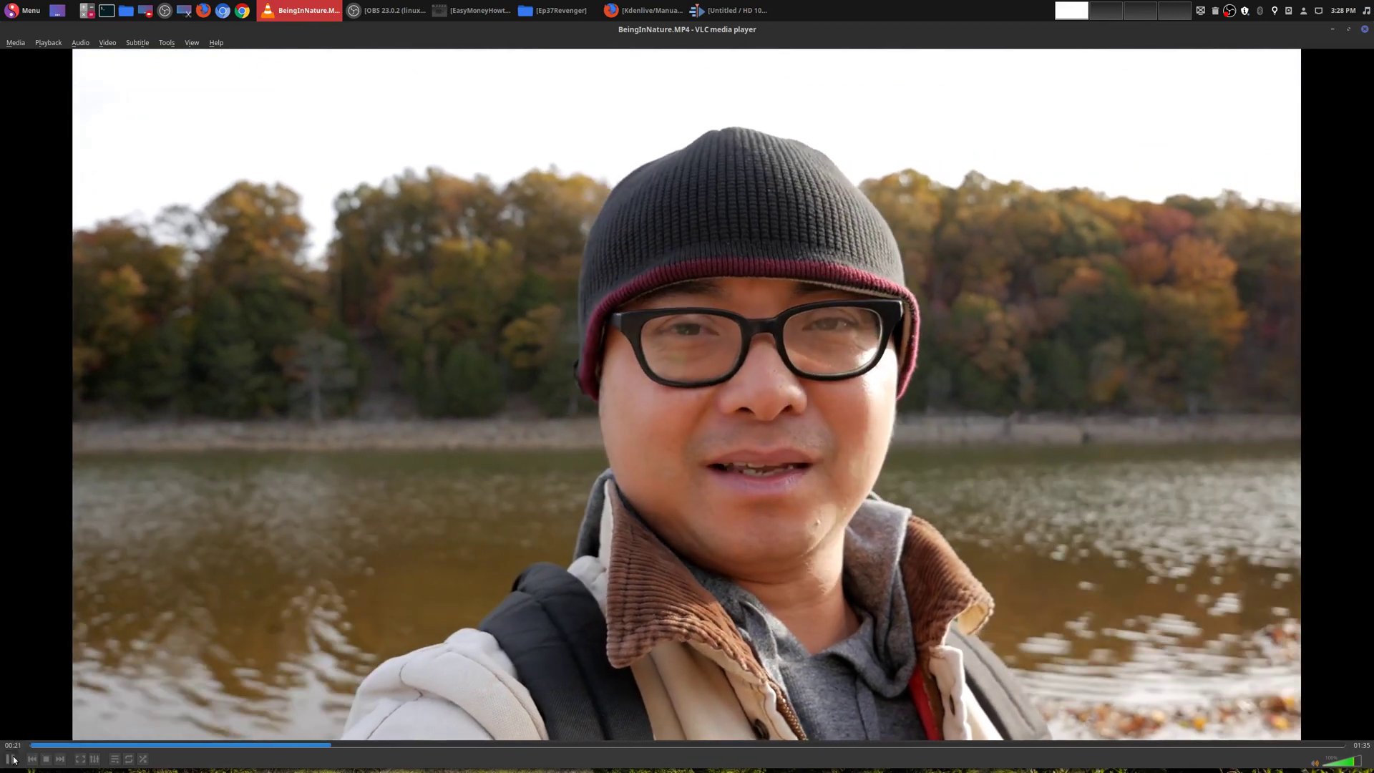
click(12, 759)
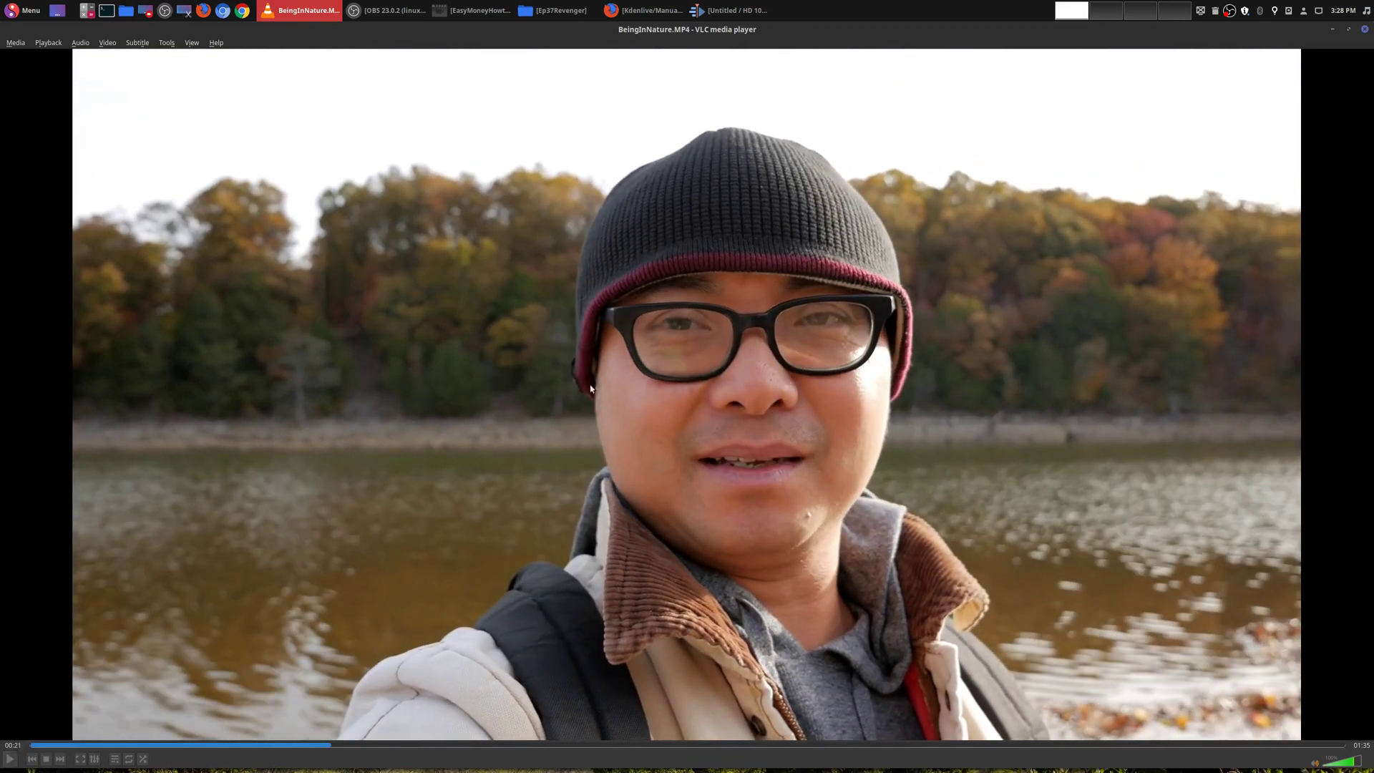
click(1333, 28)
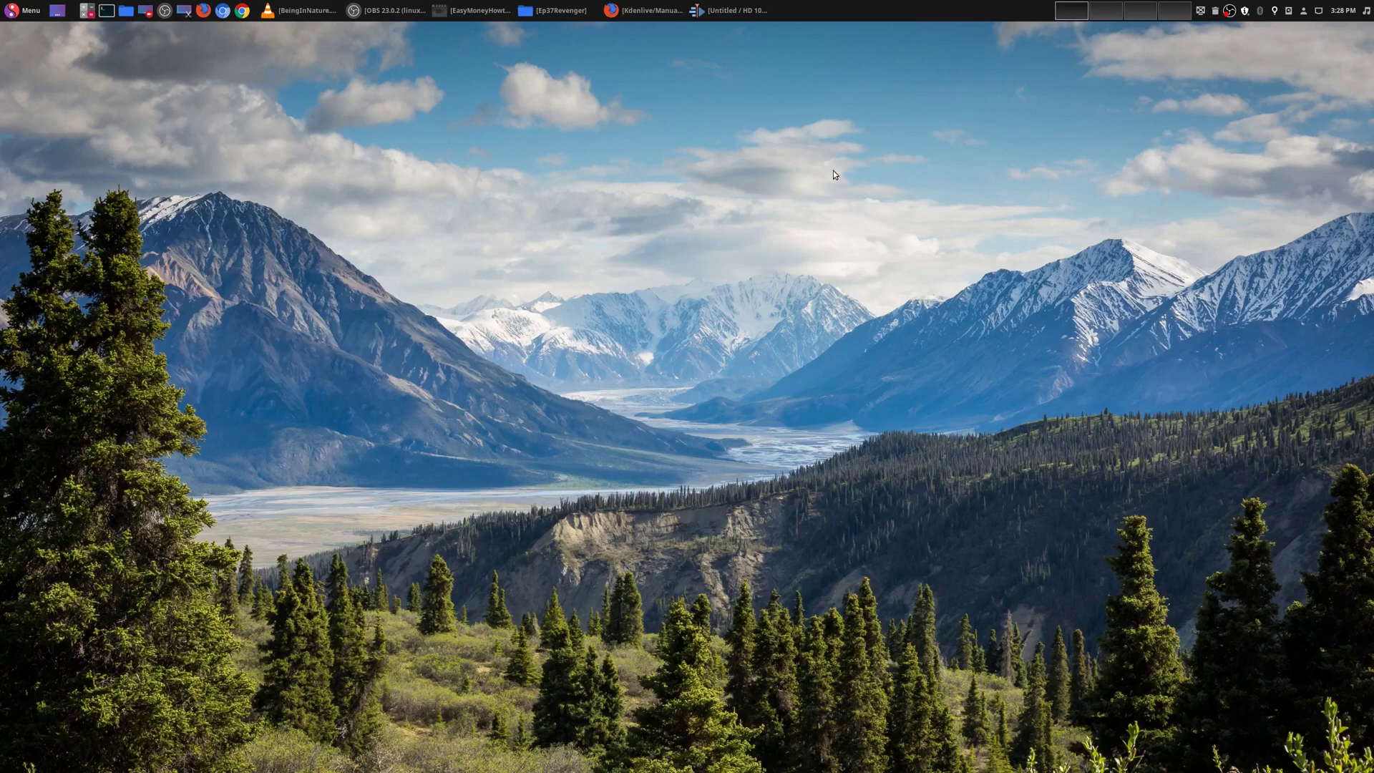
Play EasyMoneyHowtoGetRichQuick.MP4 in Xplayer, pause at 0:30, minimize it and return to Kdenlive.
click(472, 10)
click(35, 759)
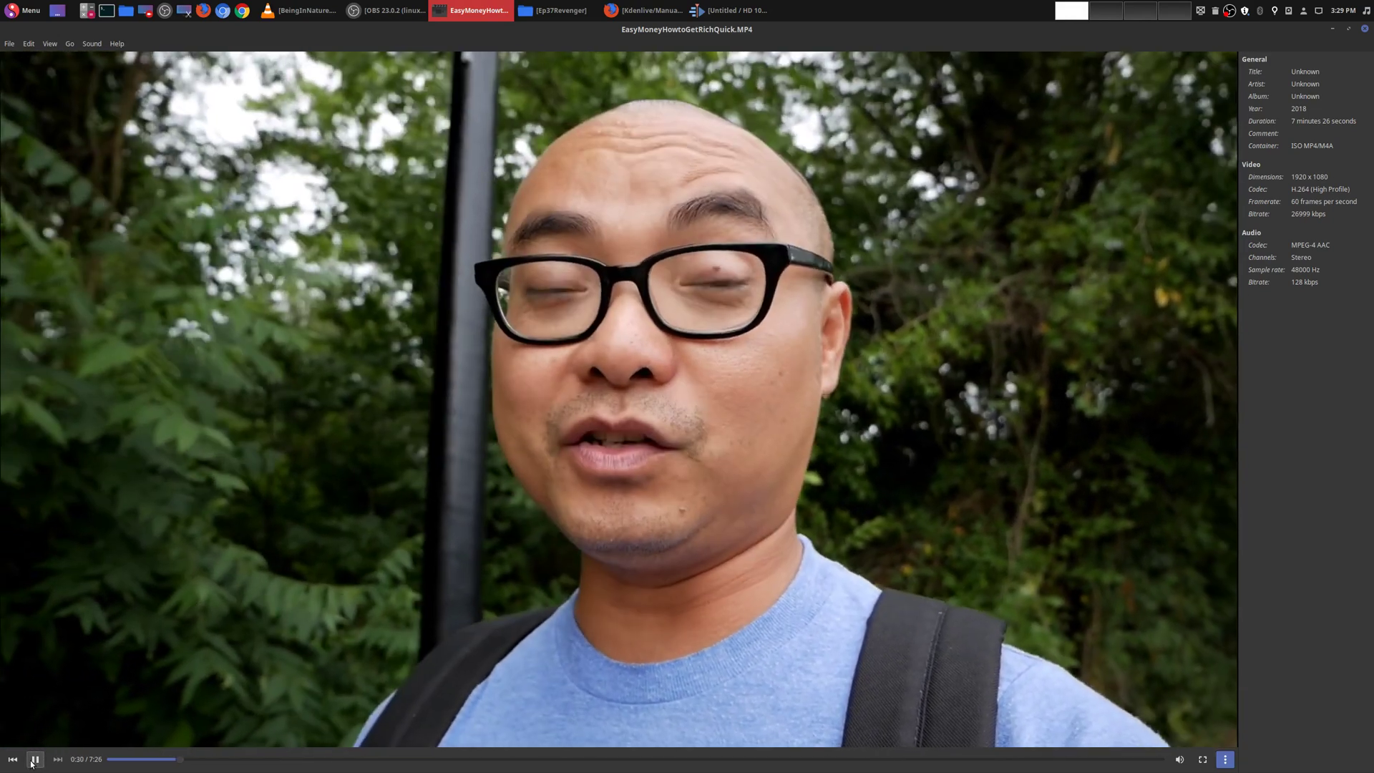
click(33, 760)
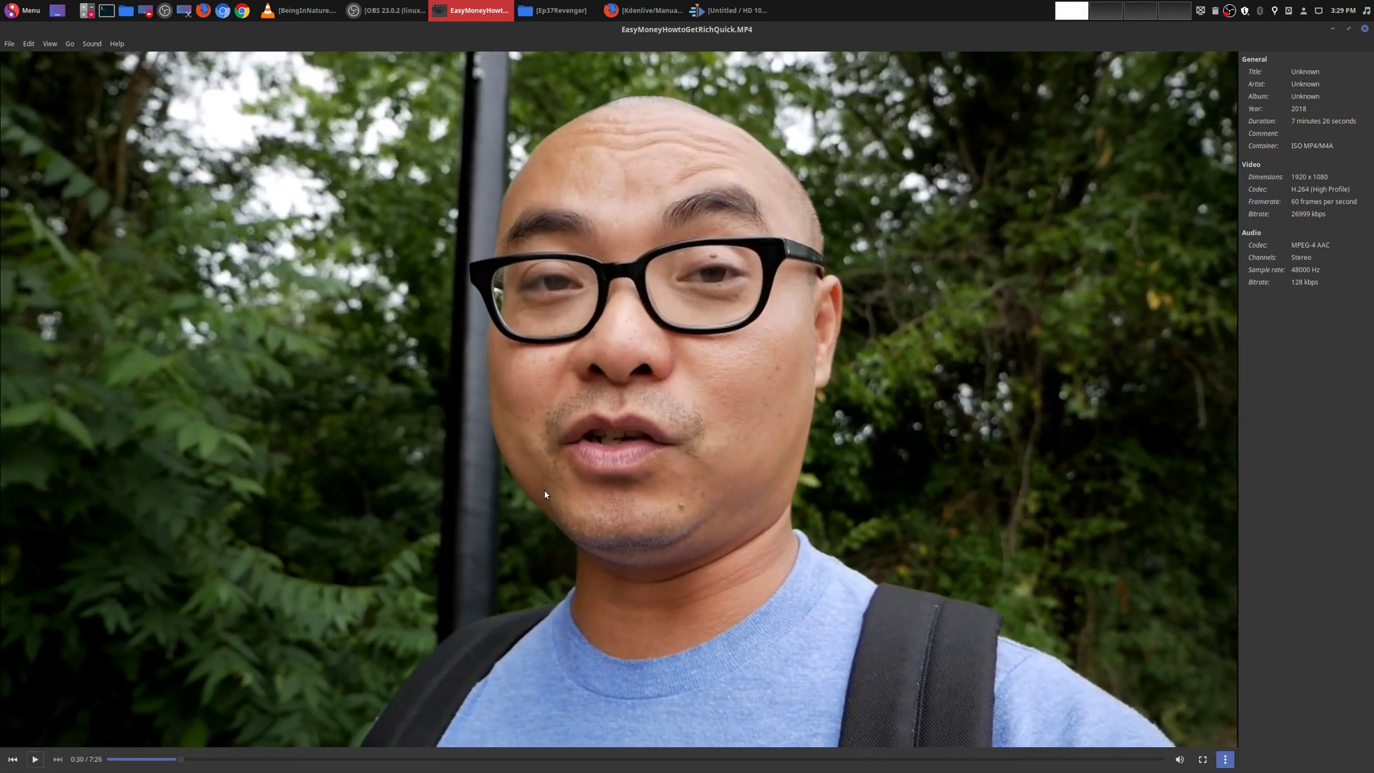
click(1333, 28)
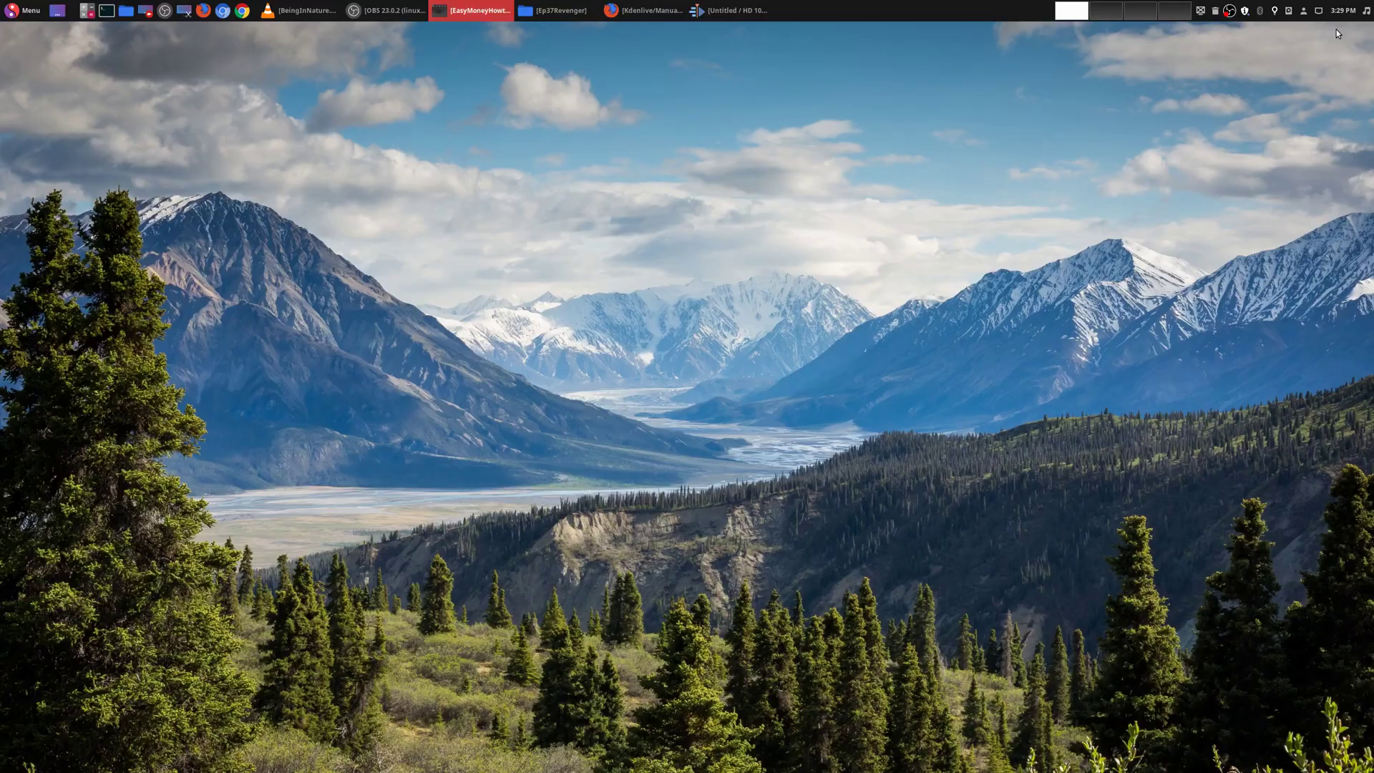
click(732, 10)
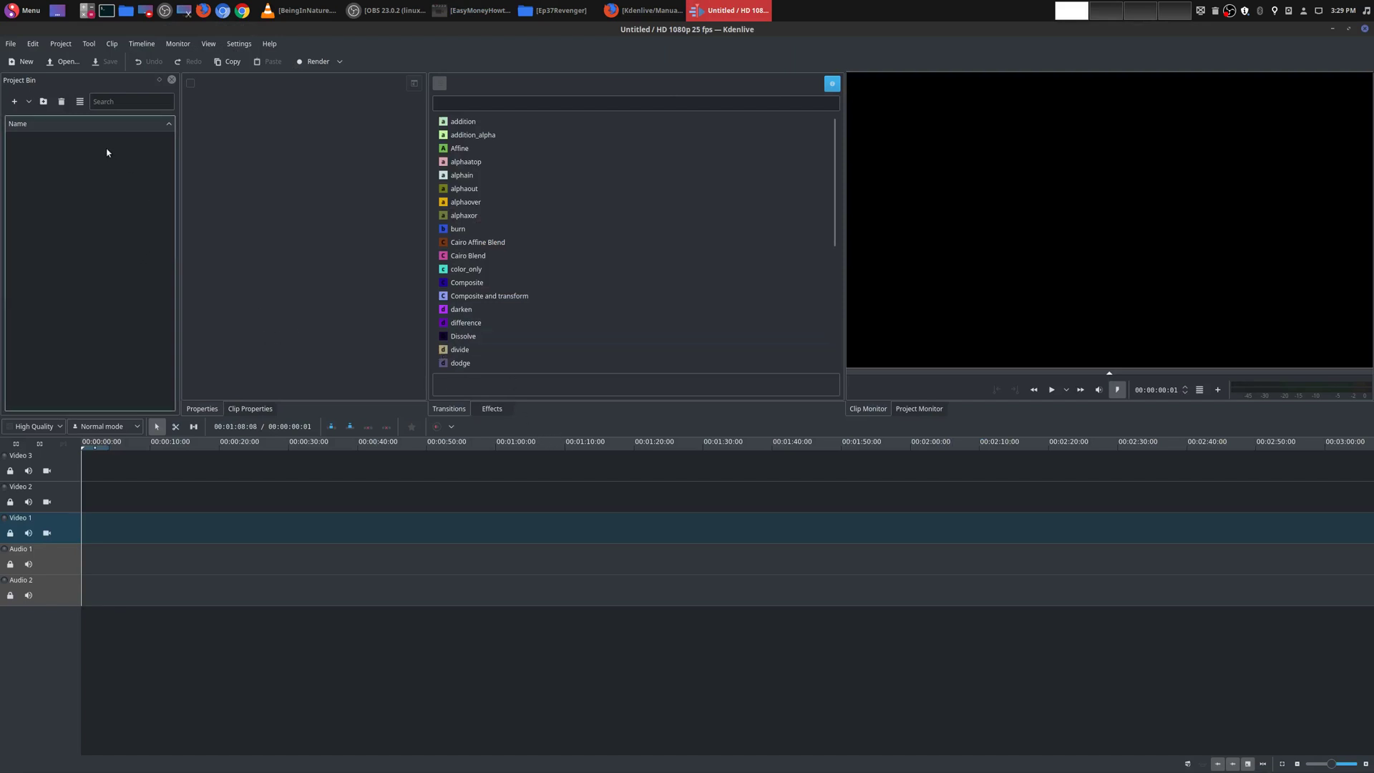
click(15, 43)
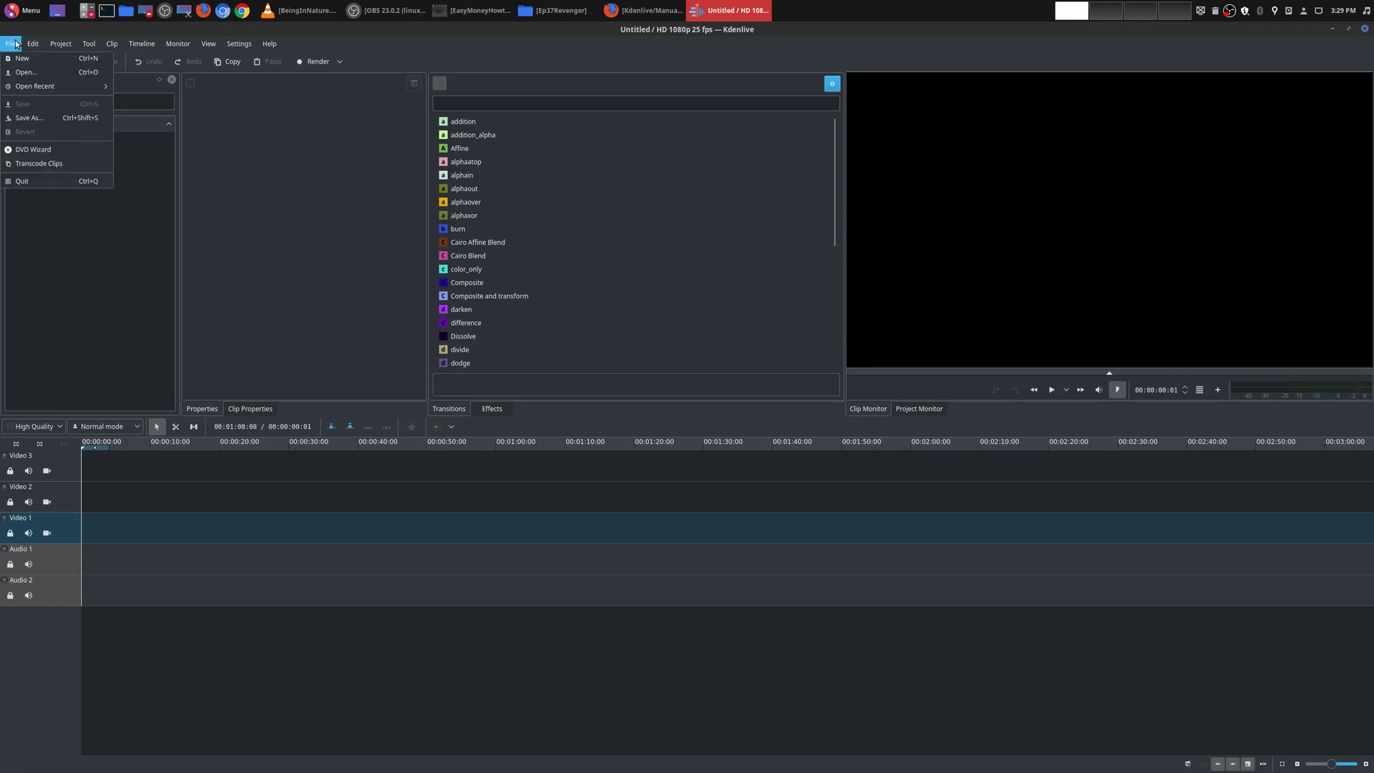
click(22, 119)
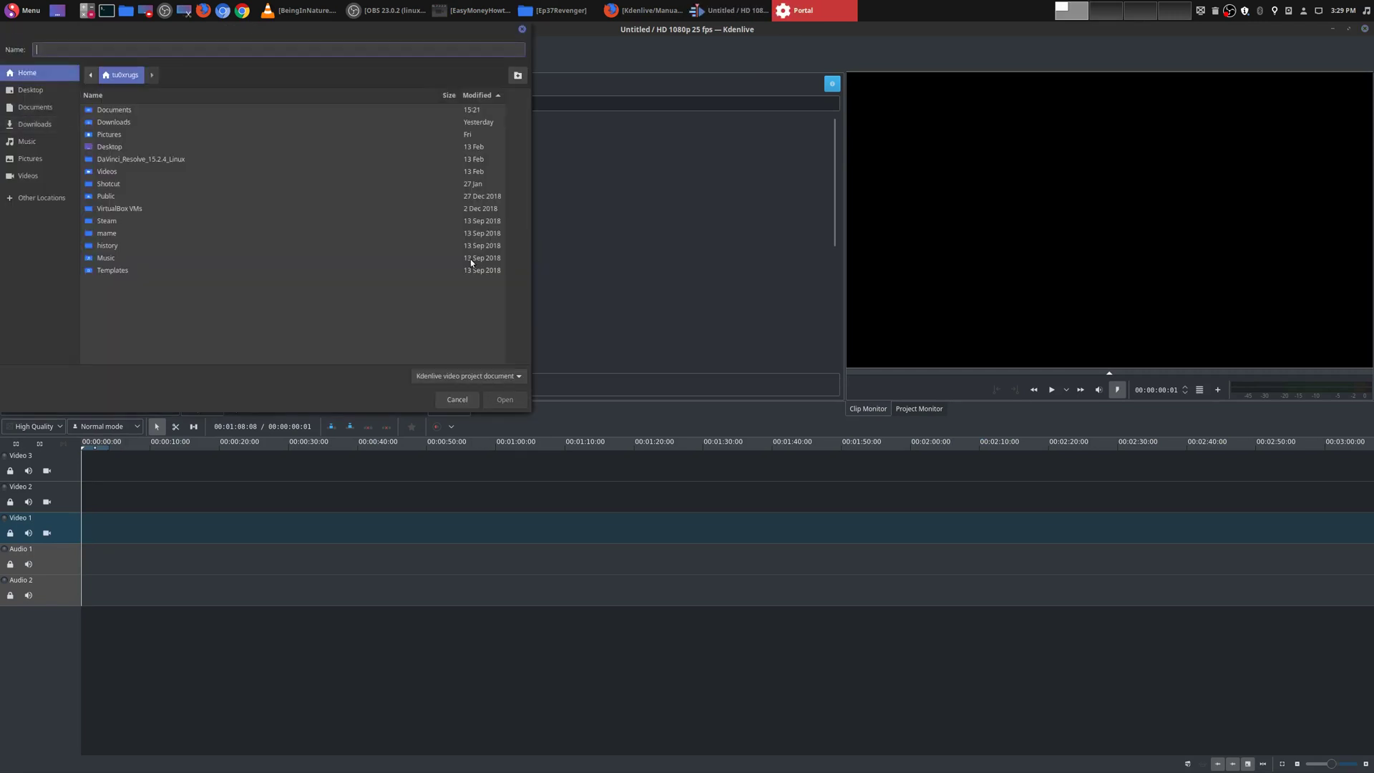
click(457, 399)
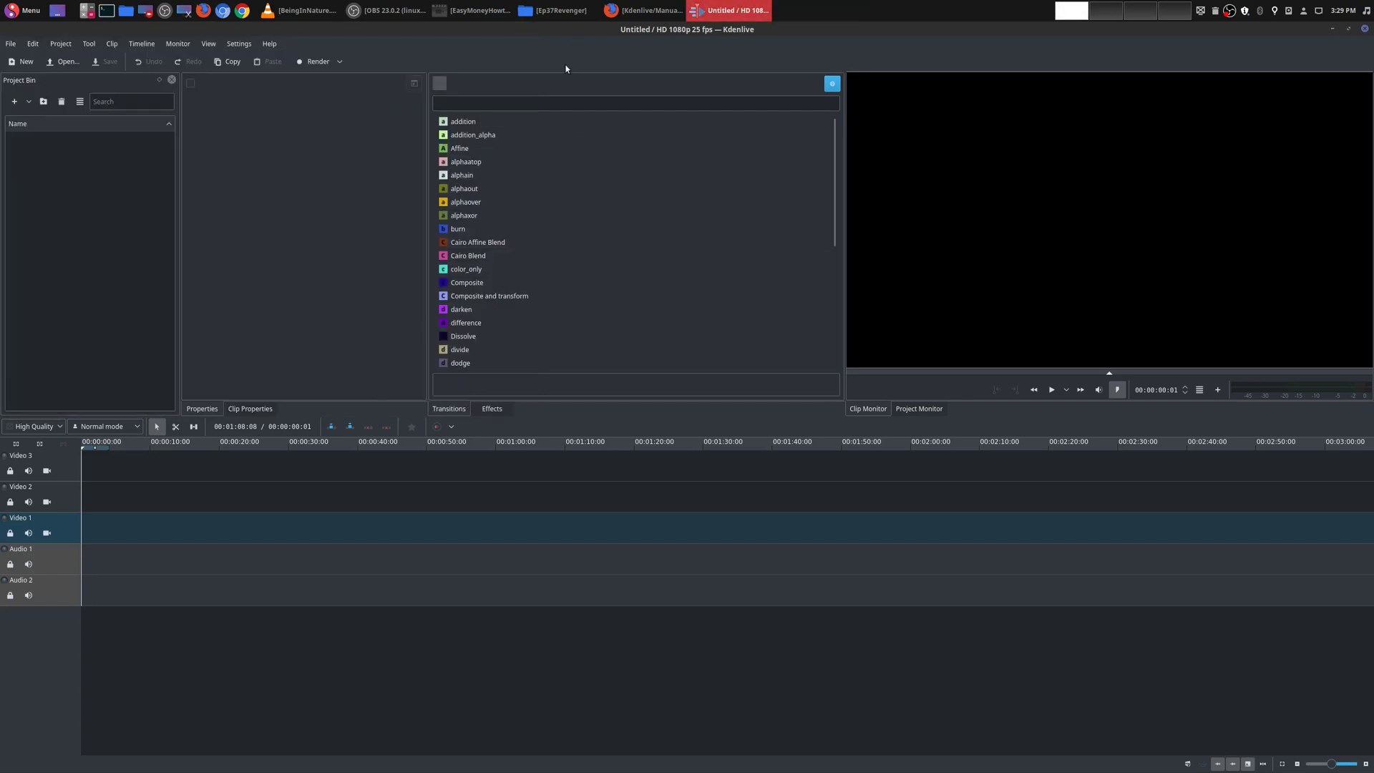
Move the Ep37Revenger file manager aside and cancel Kdenlive's Add Clip dialog unused.
click(555, 10)
click(552, 221)
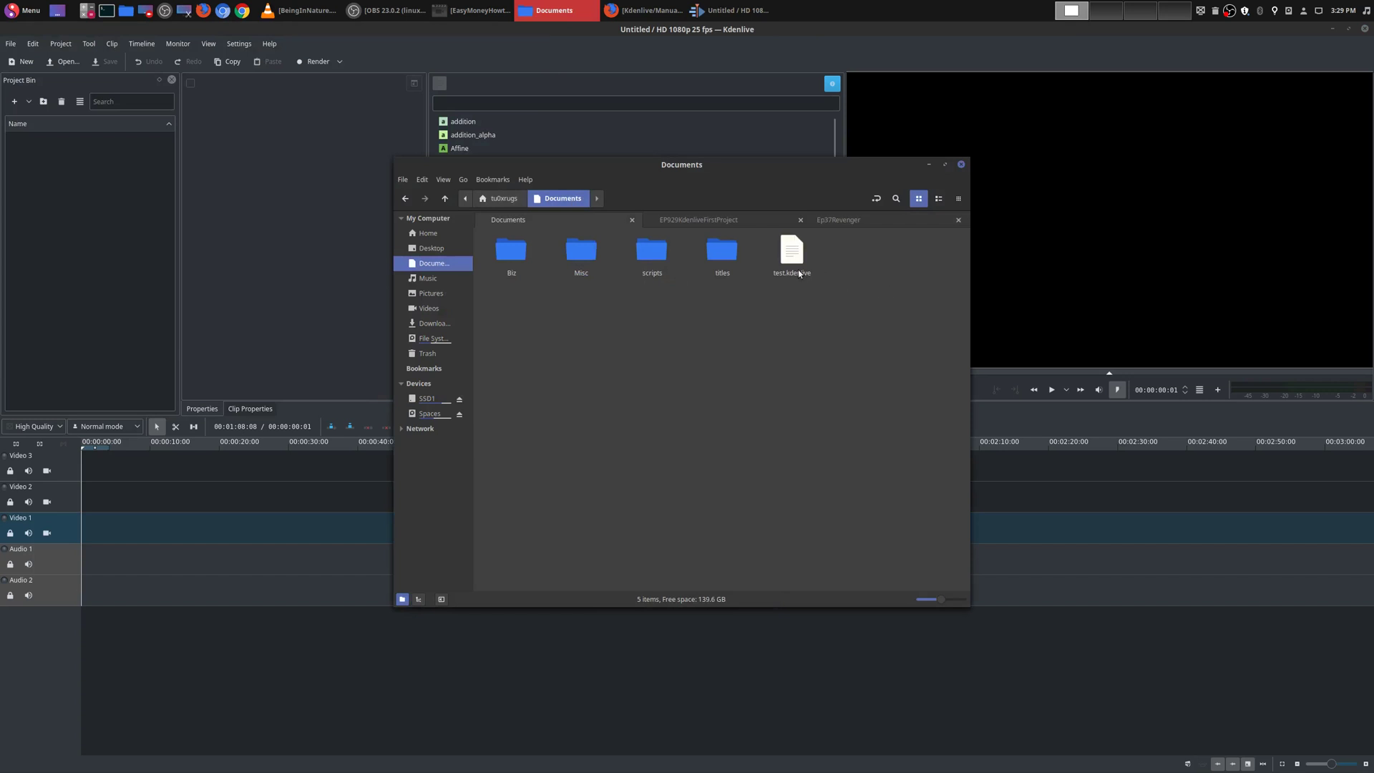
click(833, 221)
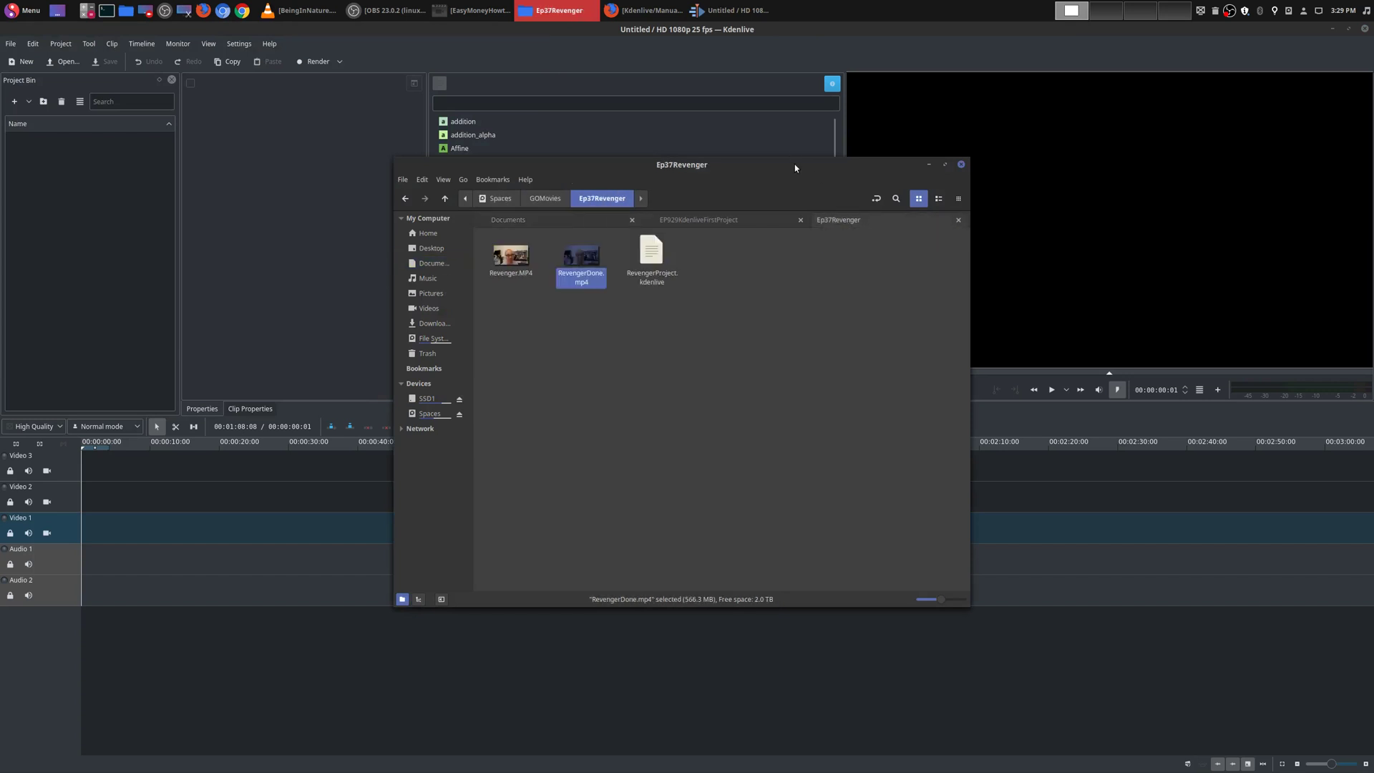
drag(795, 164, 1002, 178)
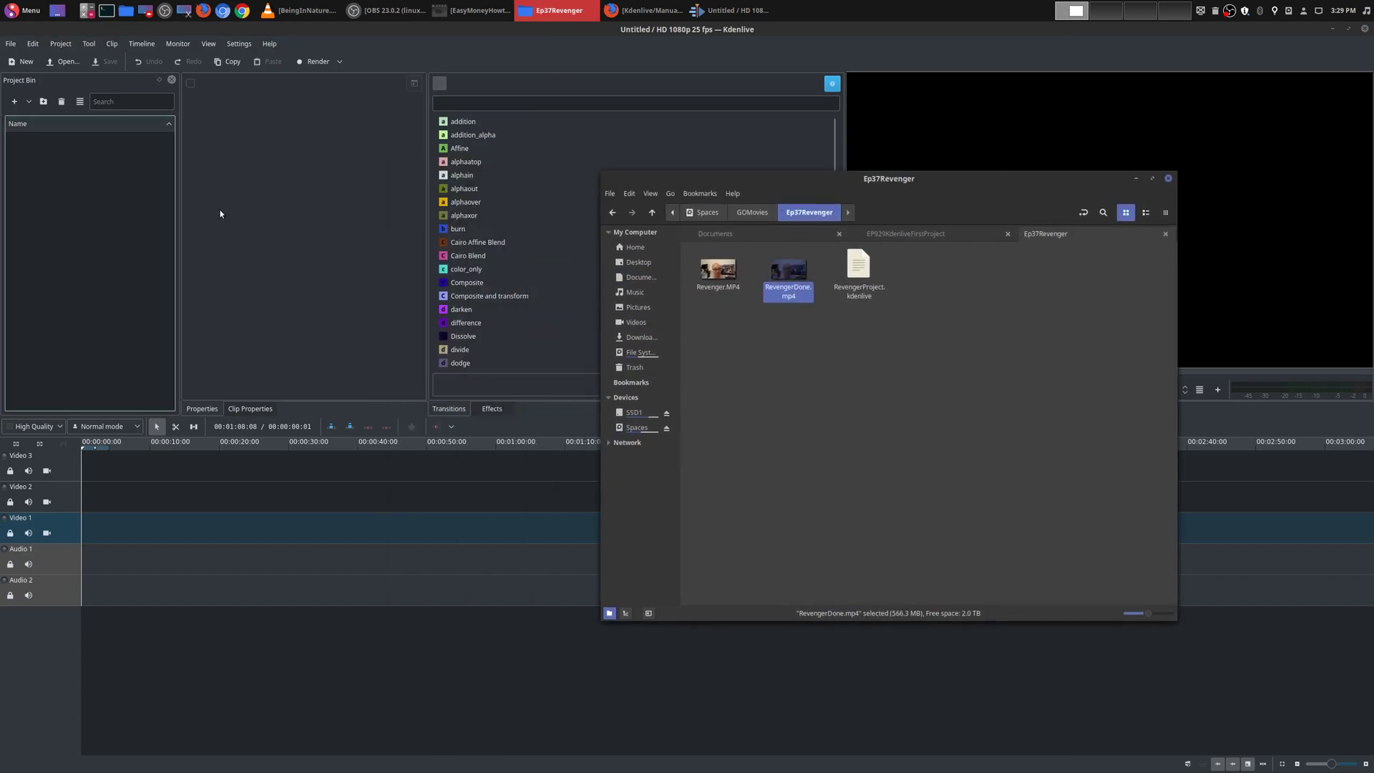
click(26, 109)
click(35, 132)
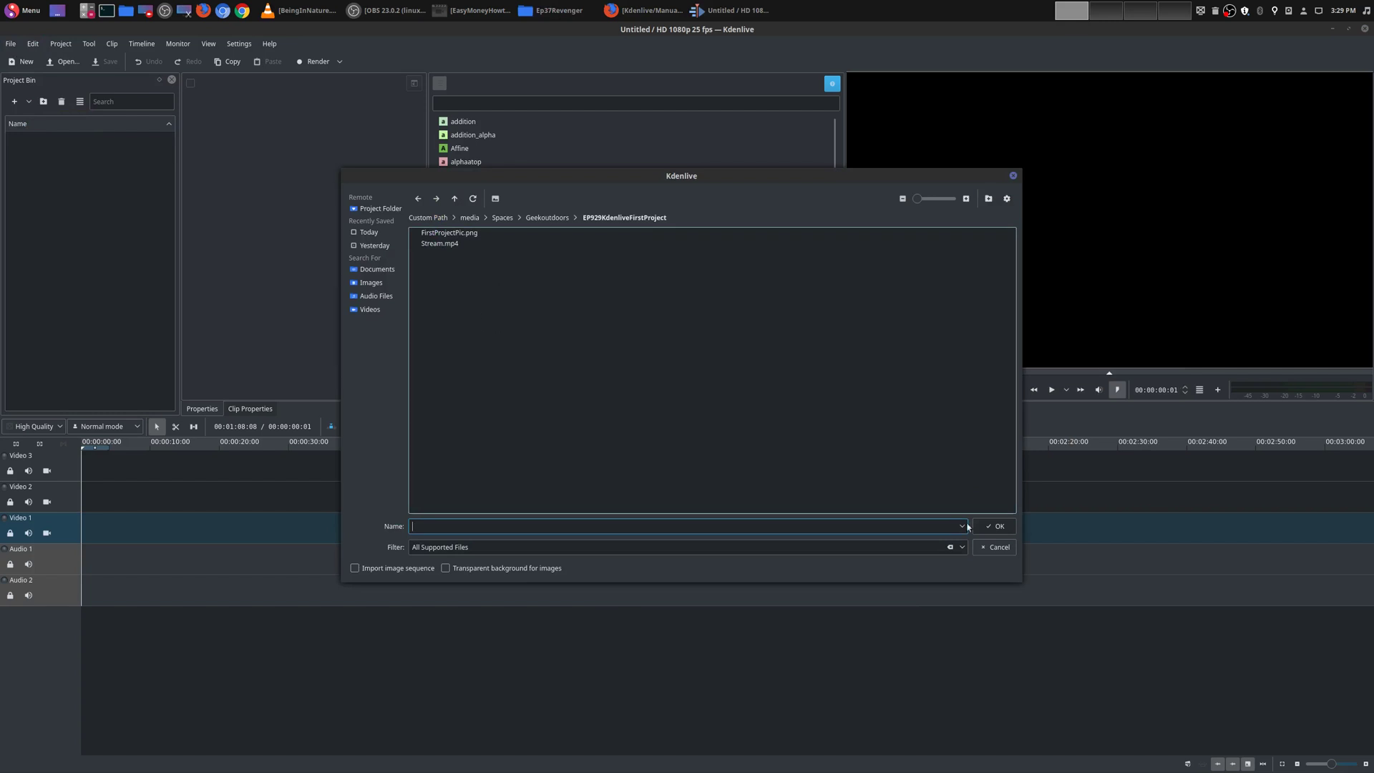
click(995, 547)
Drag RevengerDone.mp4 and then Stream.mp4 from the file manager into the Project Bin.
click(540, 10)
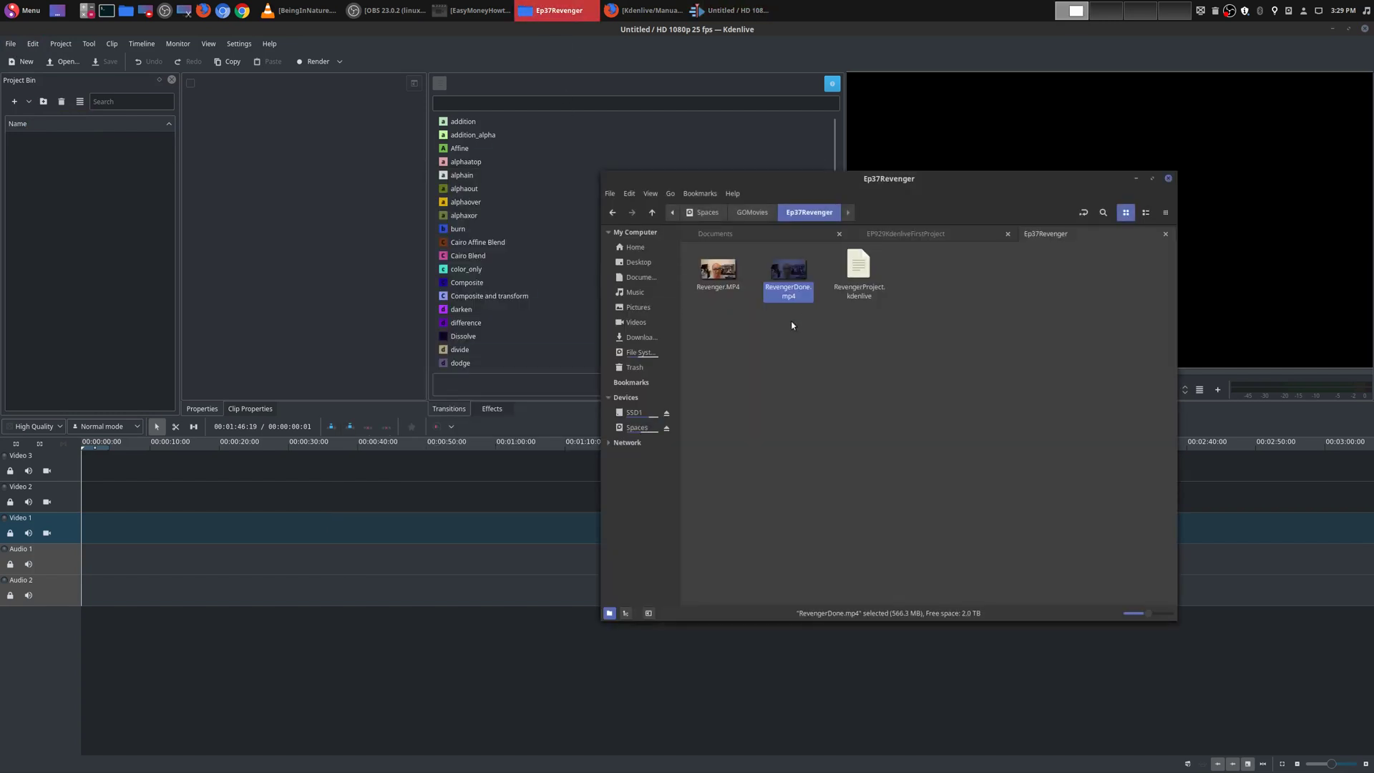
drag(787, 272, 75, 178)
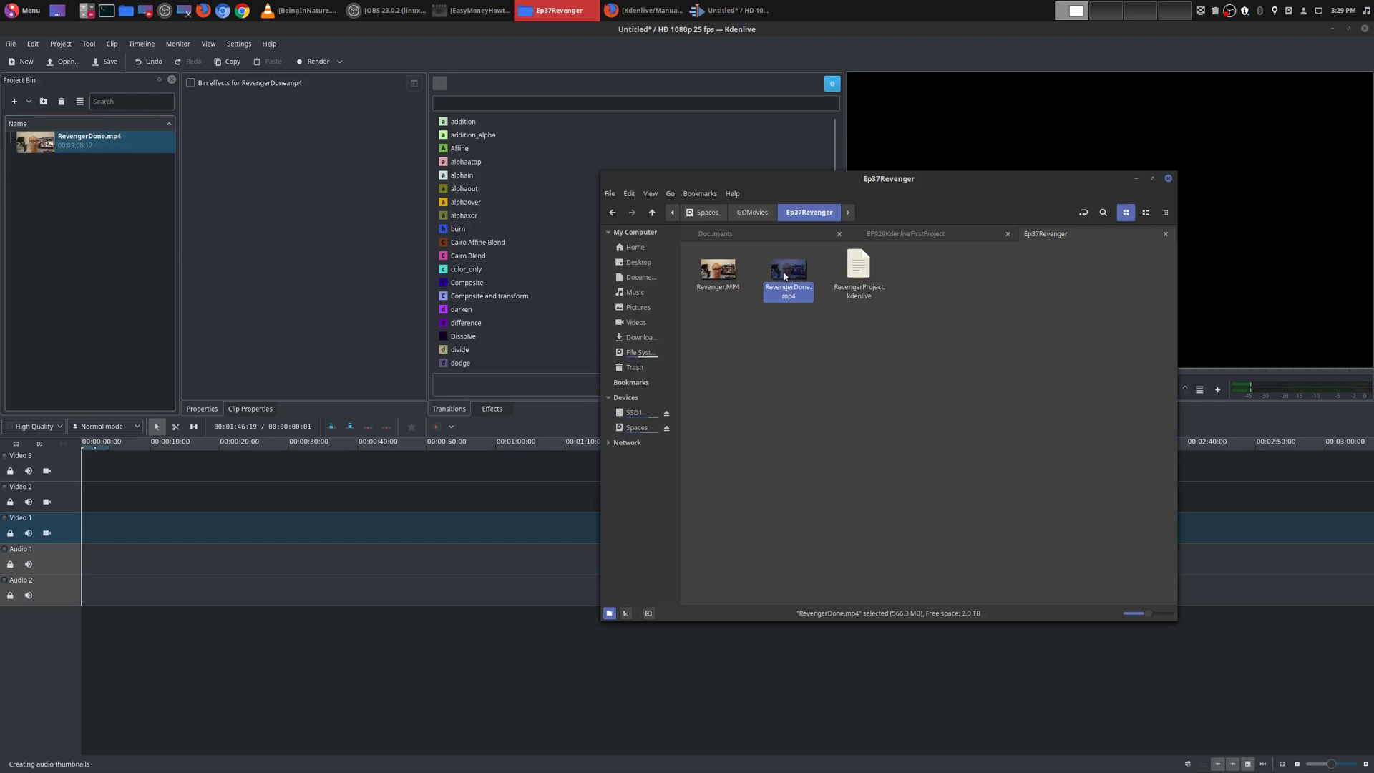
click(950, 232)
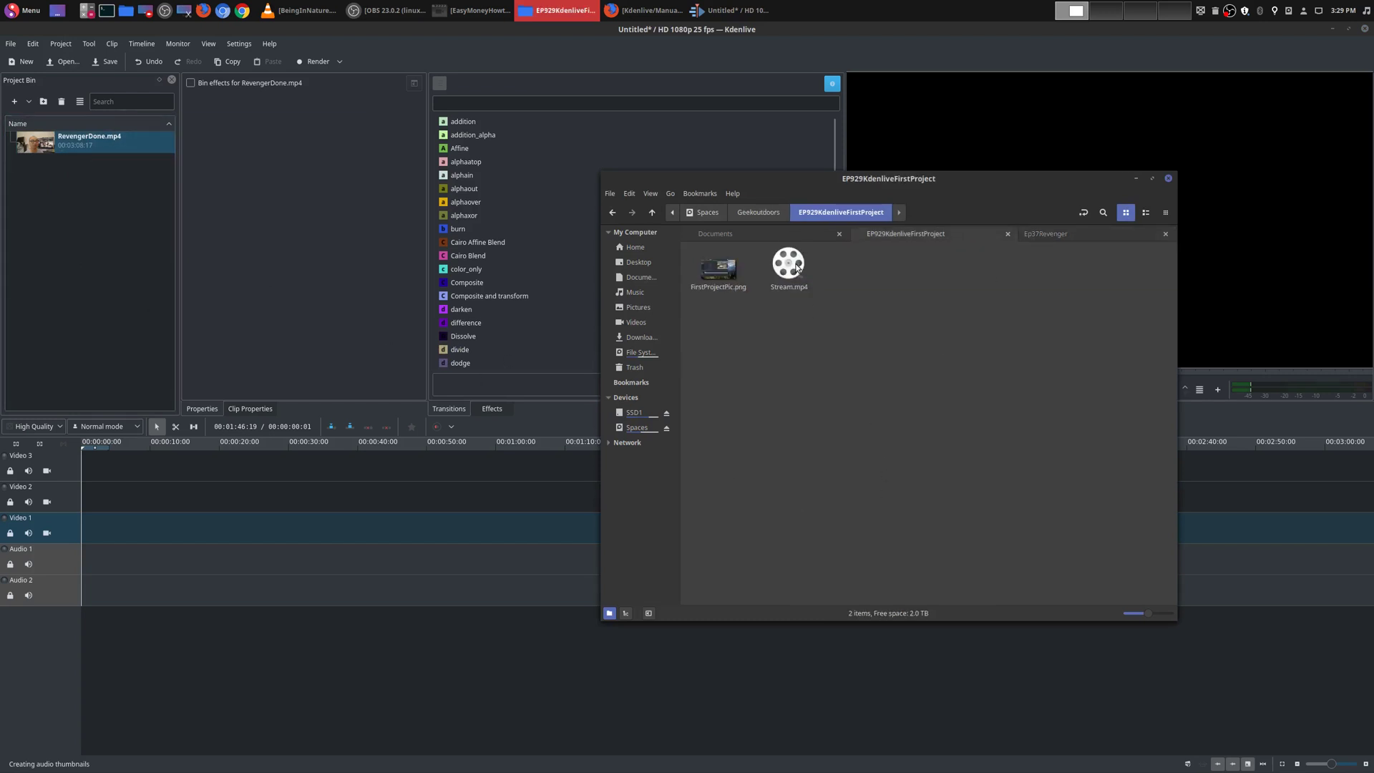
drag(798, 267, 69, 188)
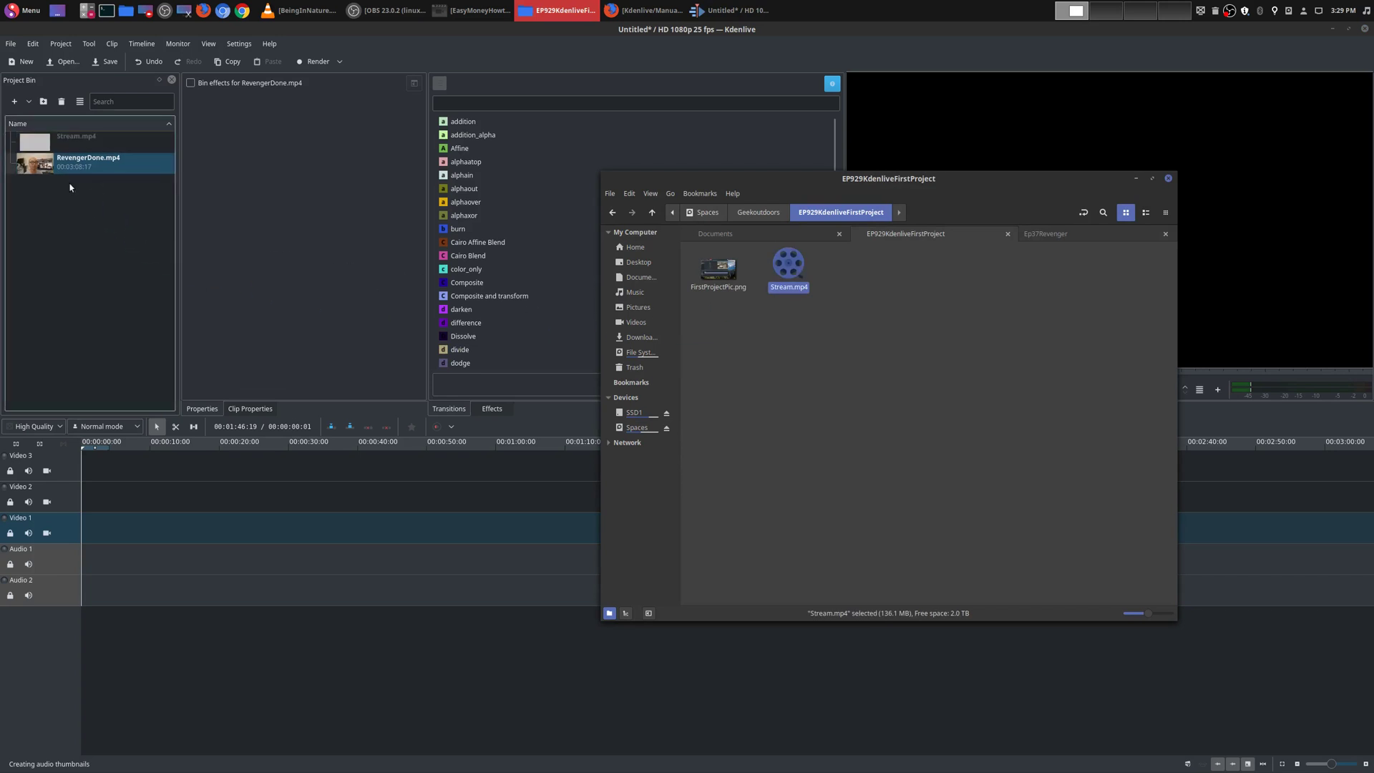
click(113, 215)
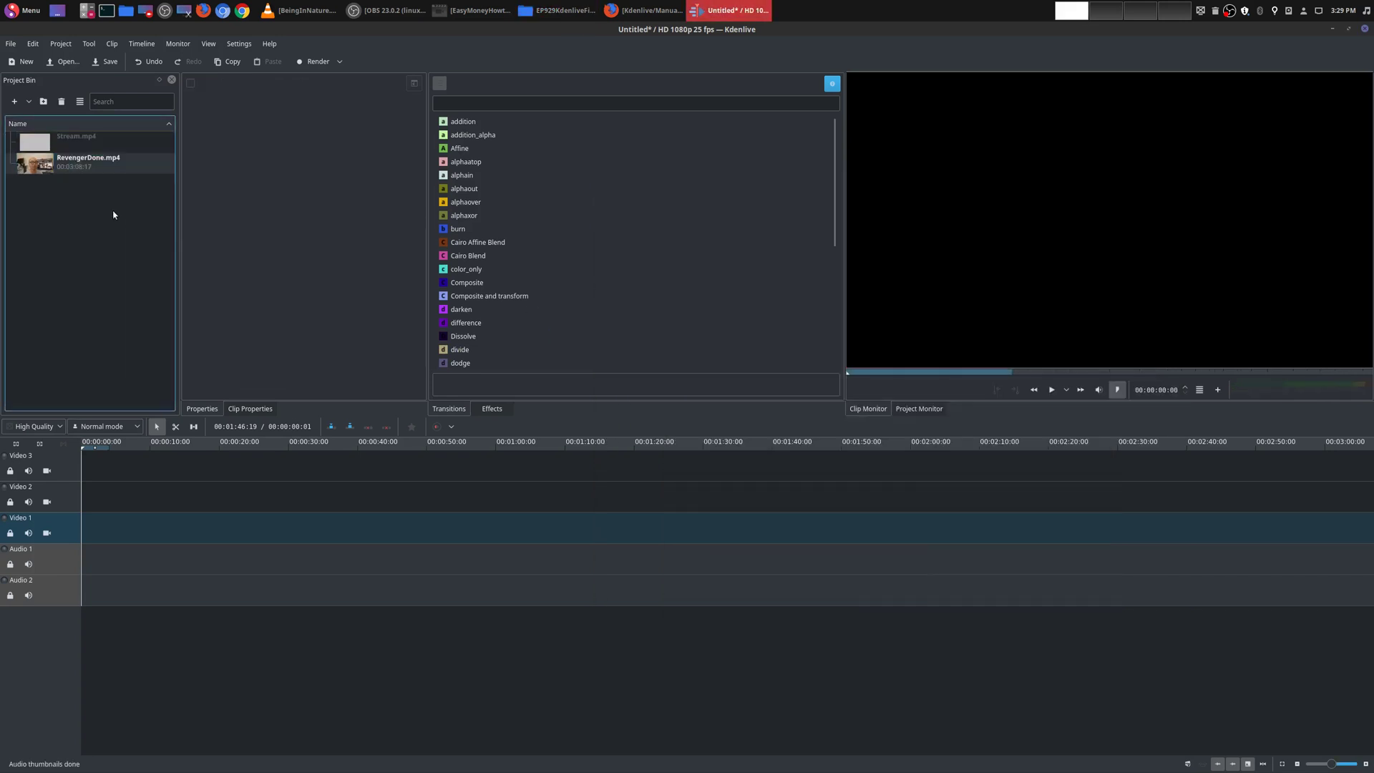
Save As over Documents/test.kdenlive, confirming Replace for the existing file.
click(11, 44)
click(29, 88)
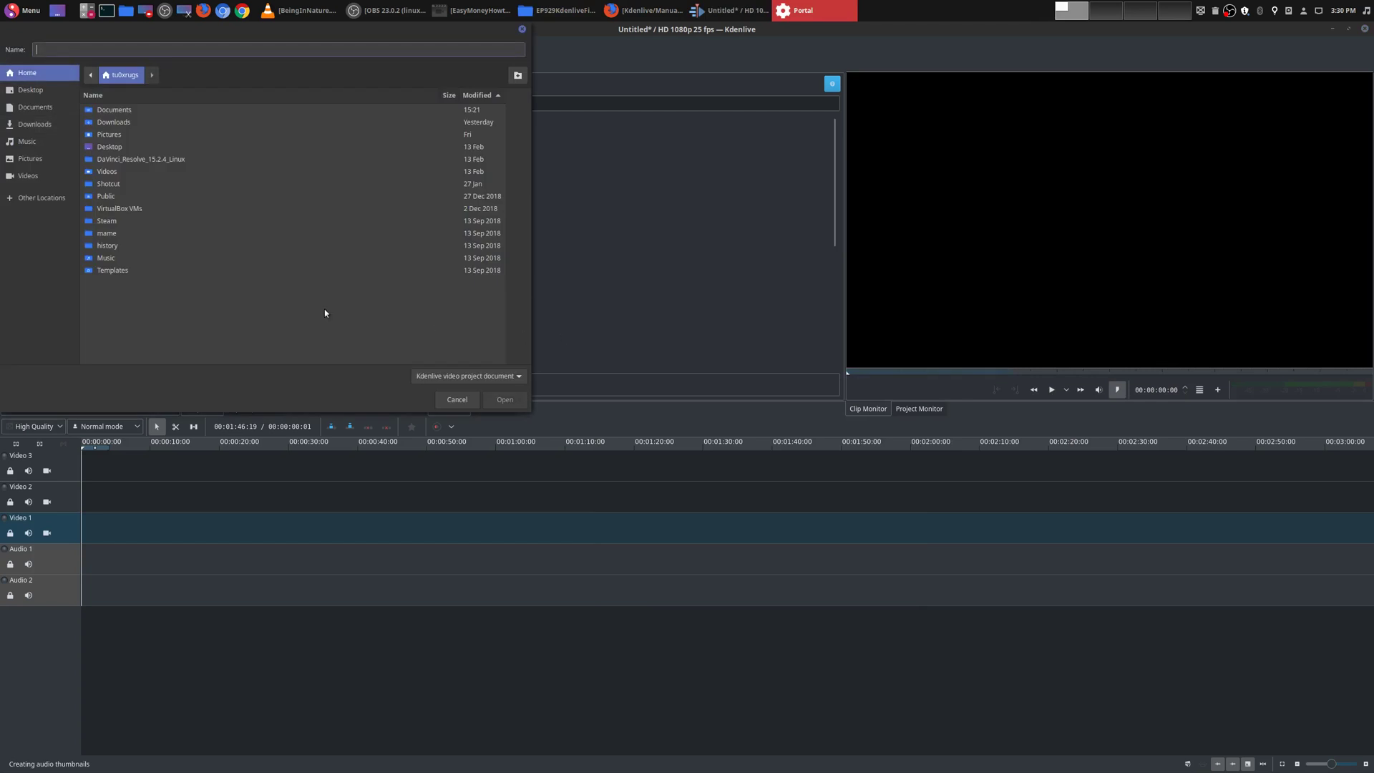
click(109, 97)
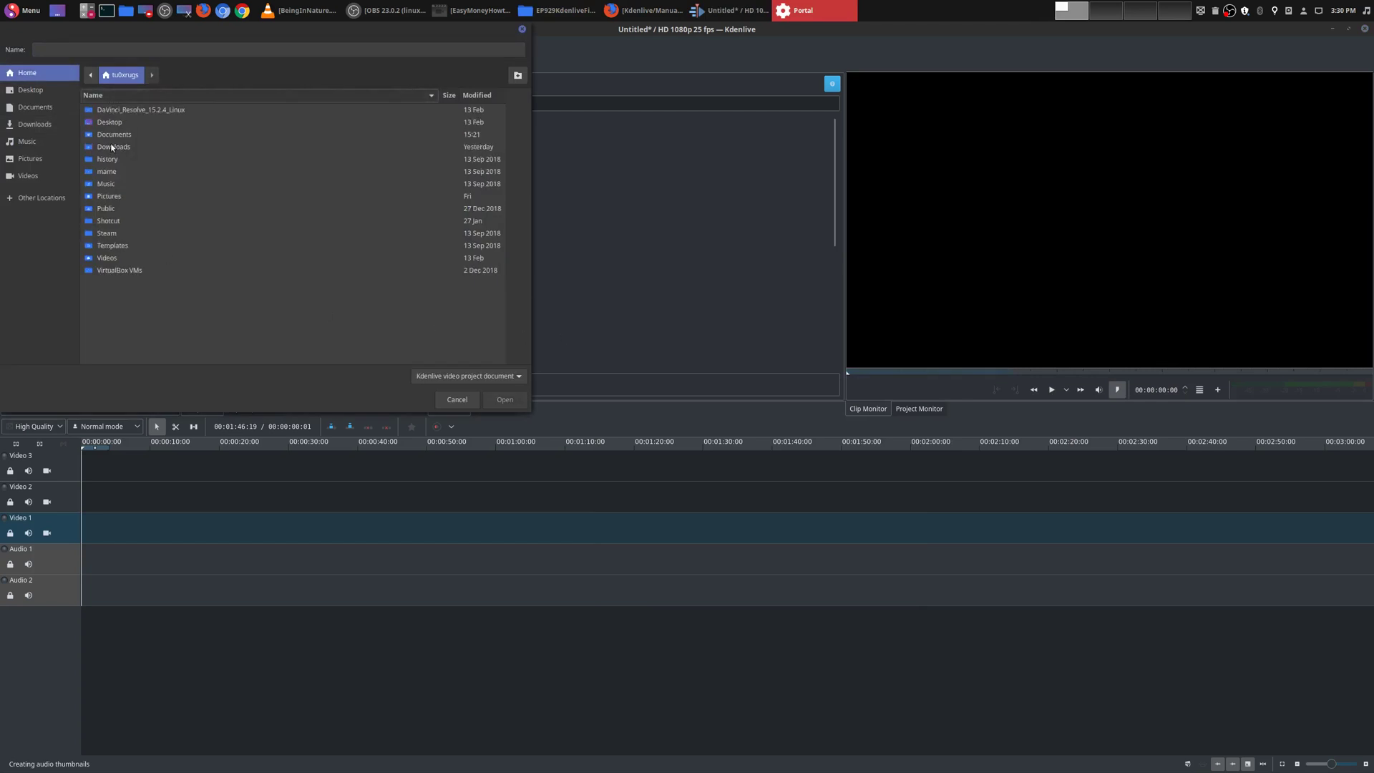
double_click(113, 135)
double_click(123, 158)
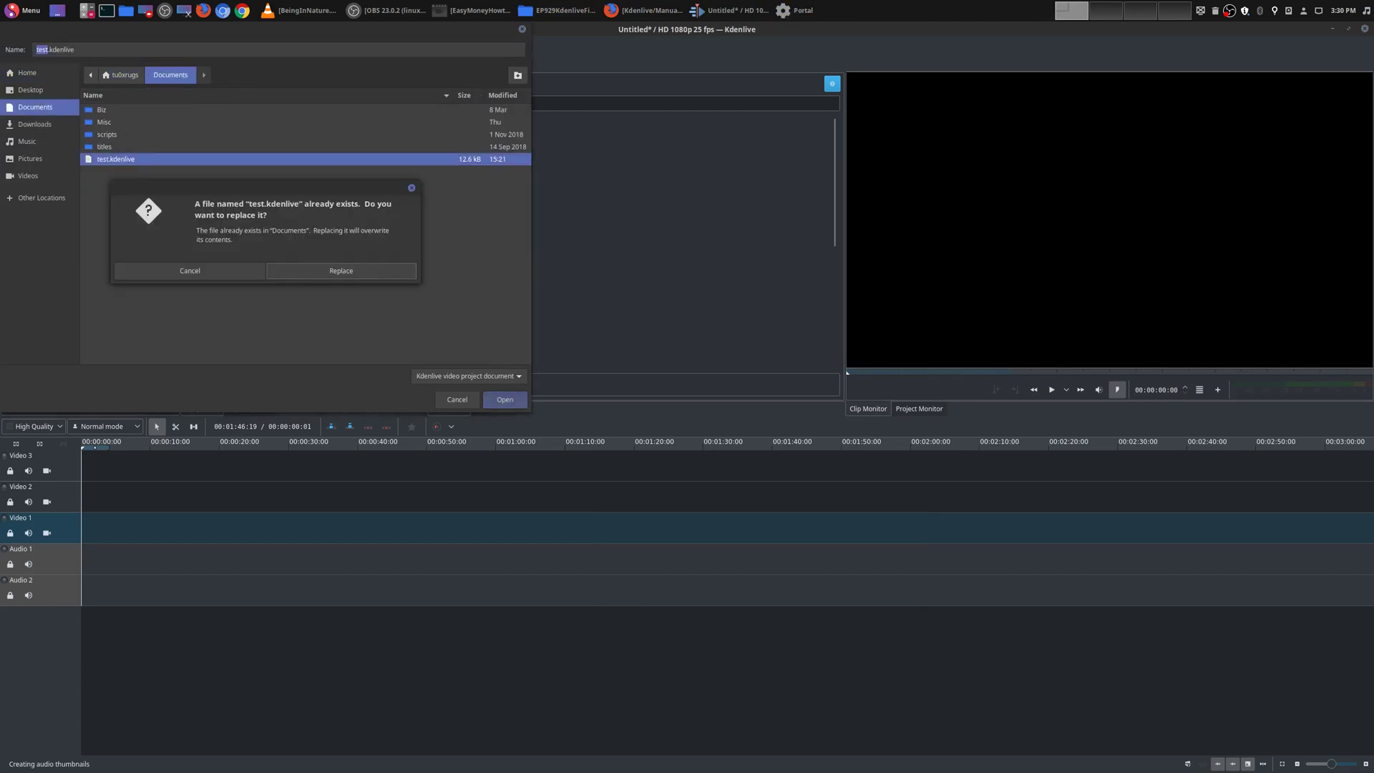
click(341, 277)
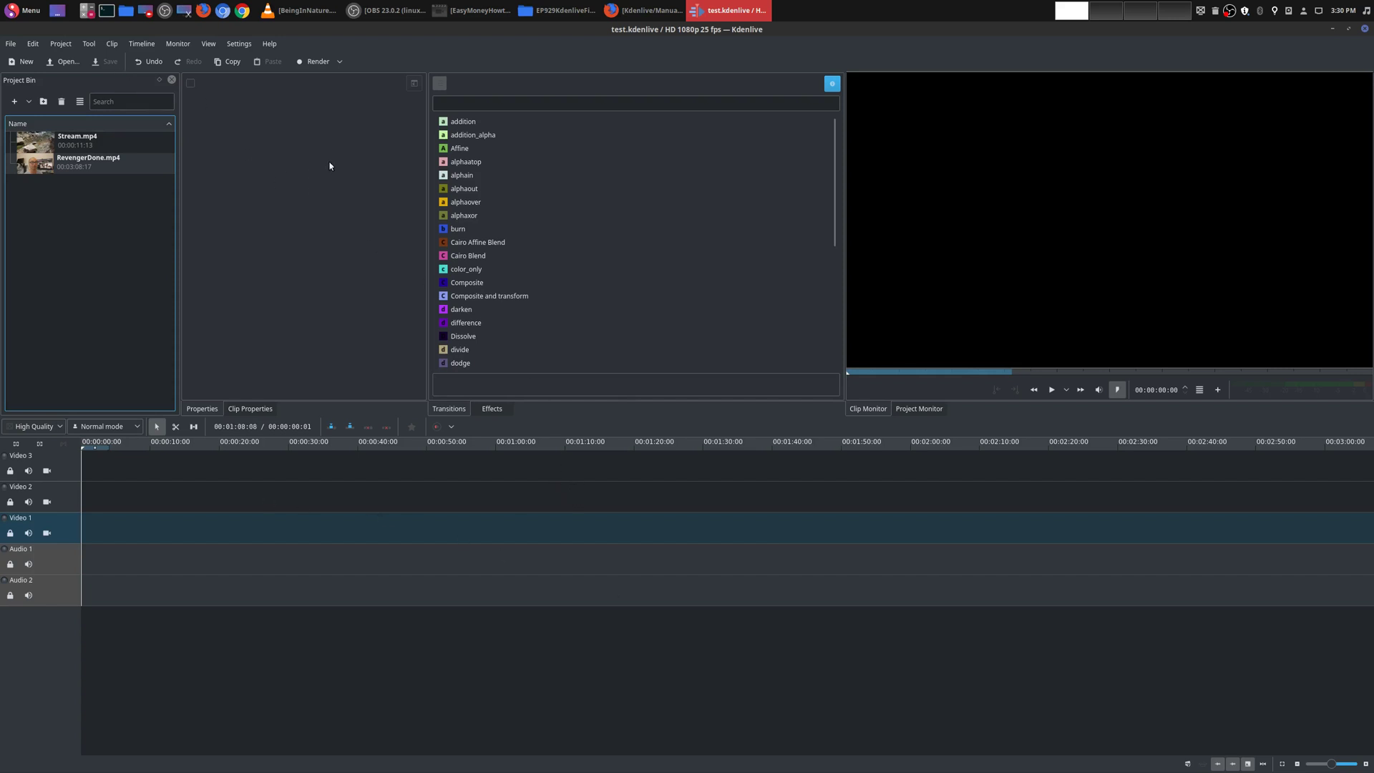
click(270, 44)
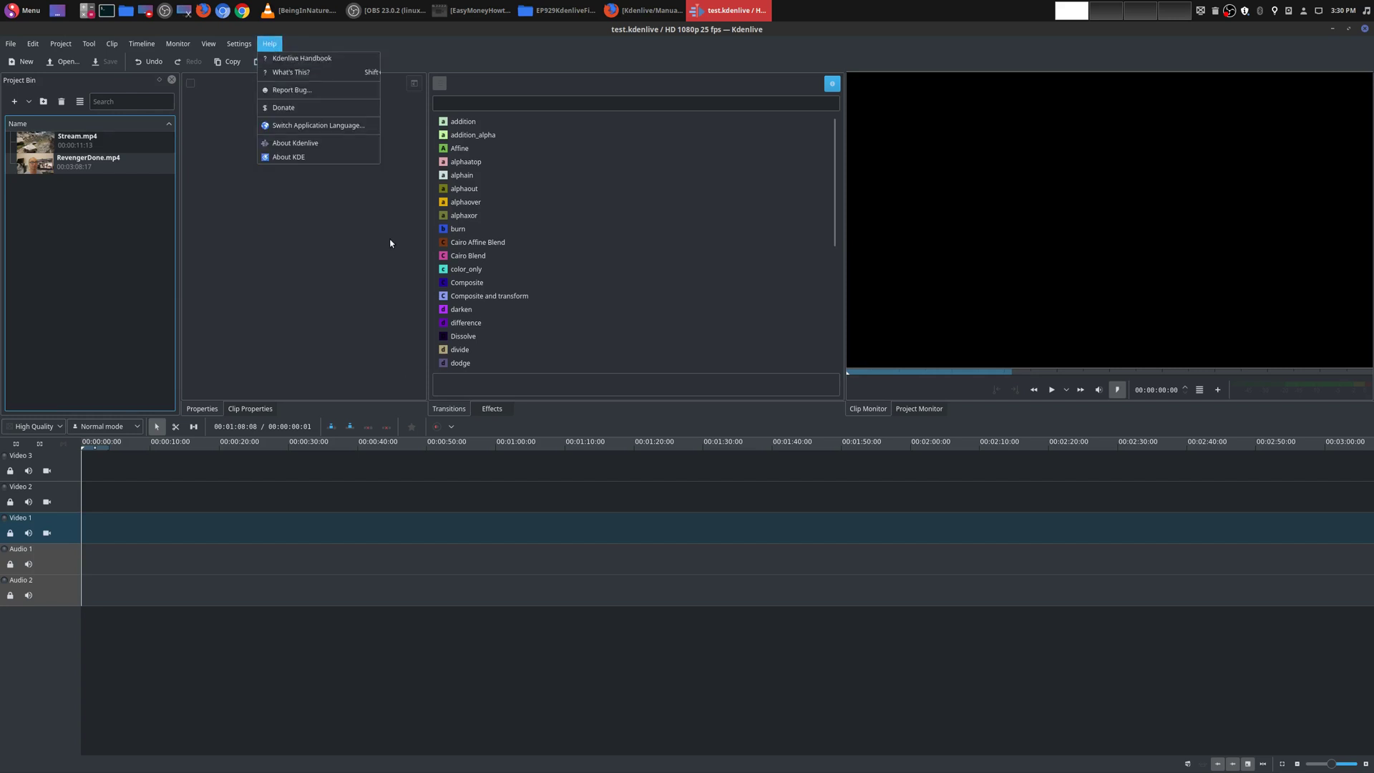
key(Escape)
click(621, 9)
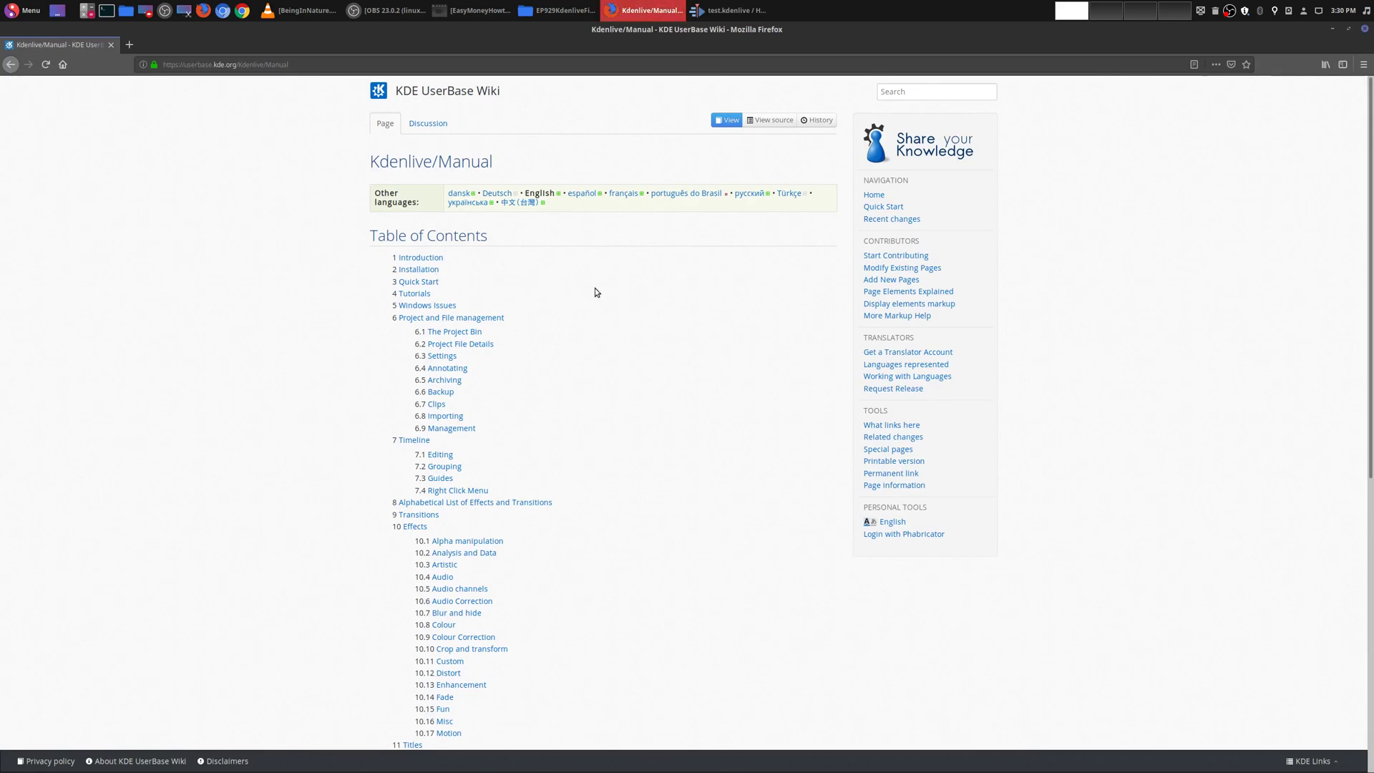
scroll(641, 284, down, 4)
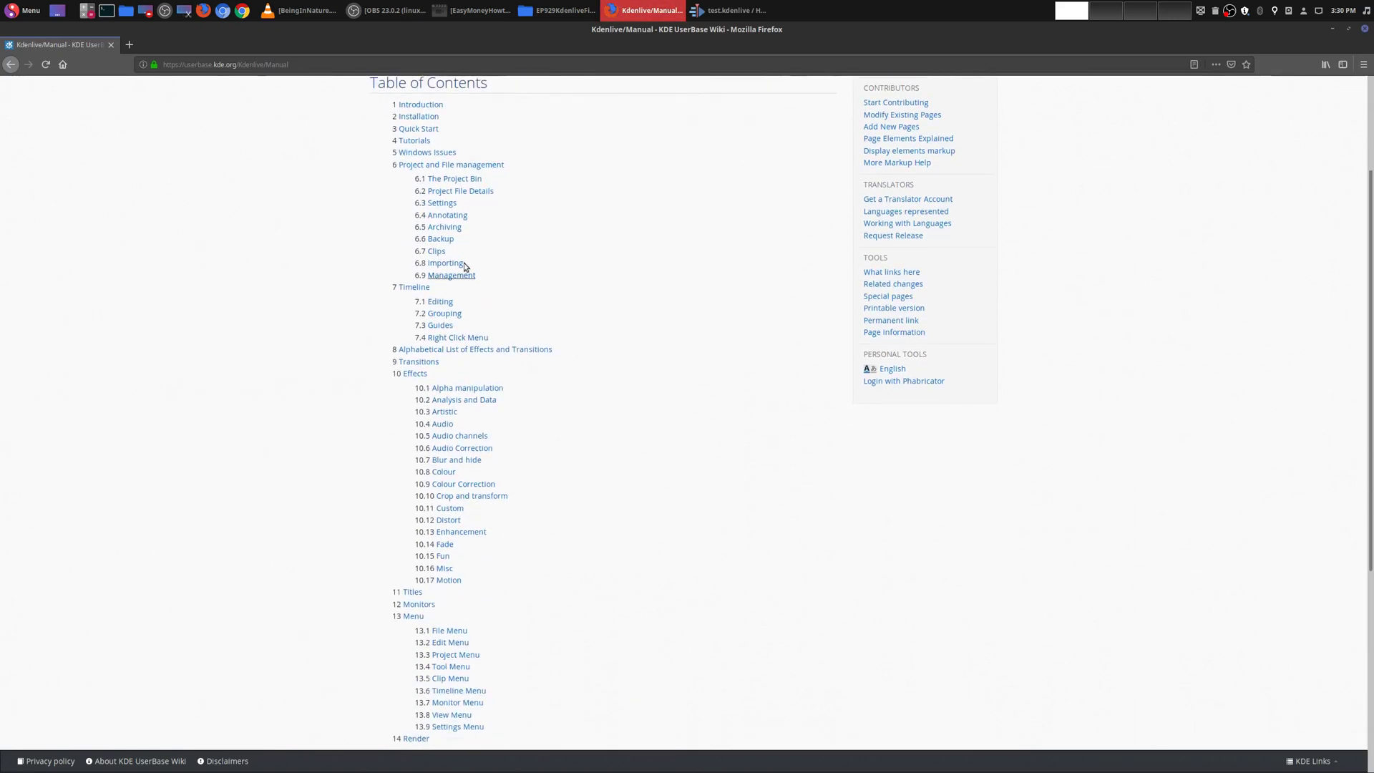
scroll(525, 287, down, 8)
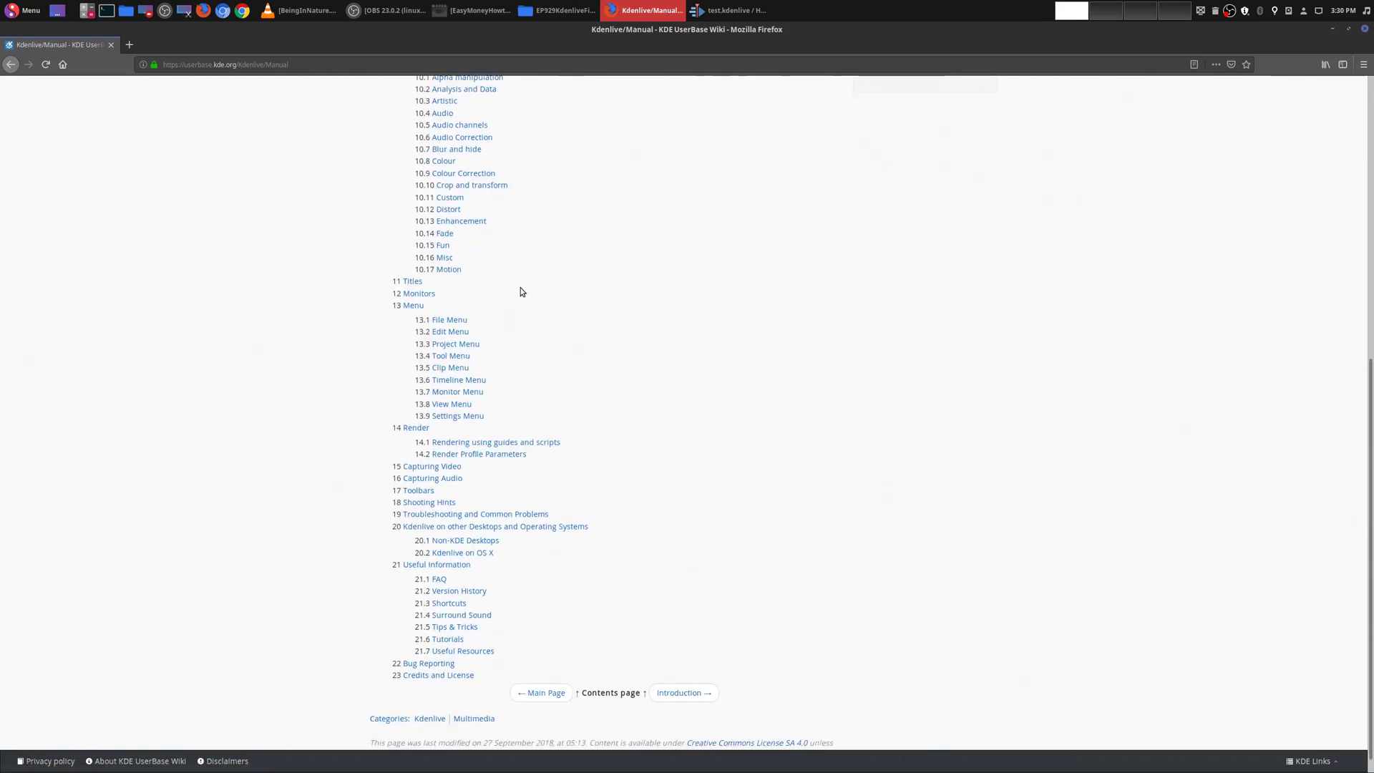
scroll(650, 397, up, 7)
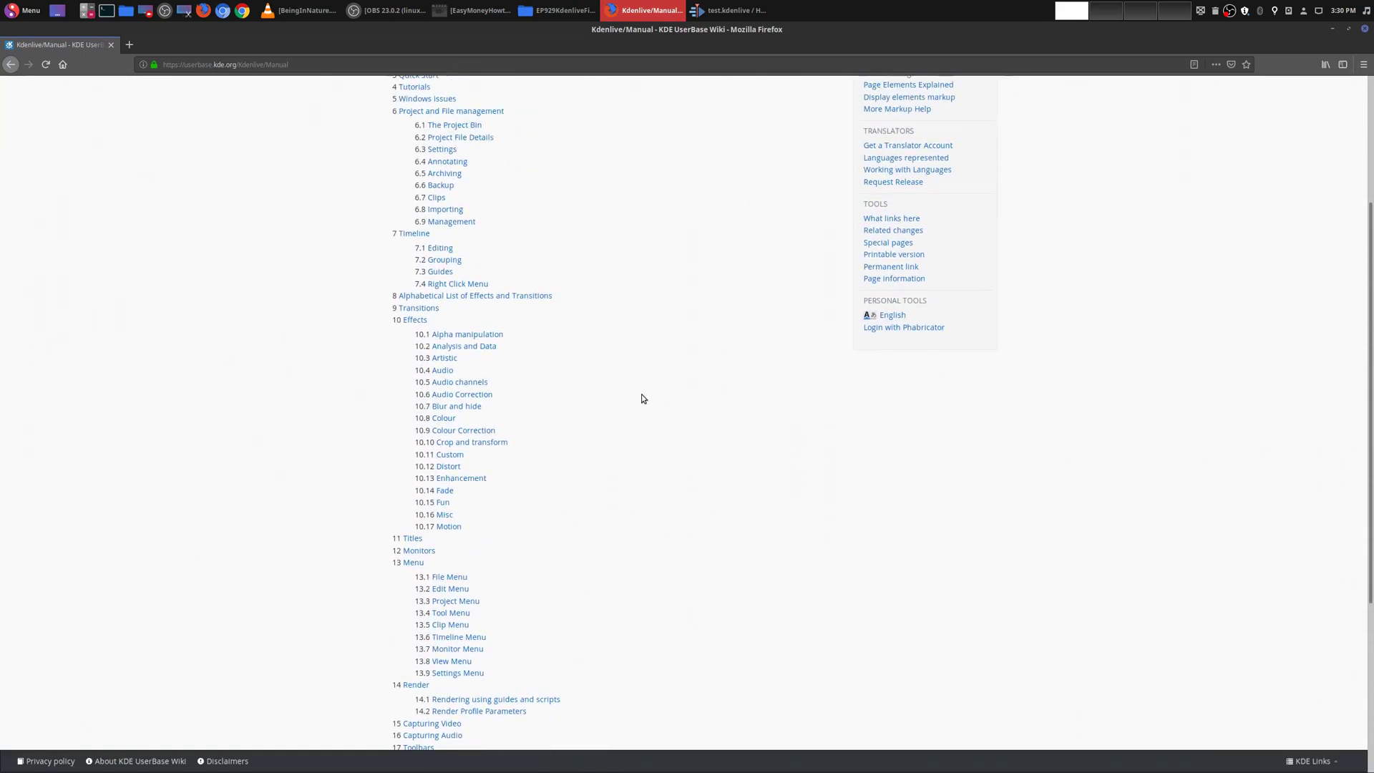
scroll(636, 394, up, 6)
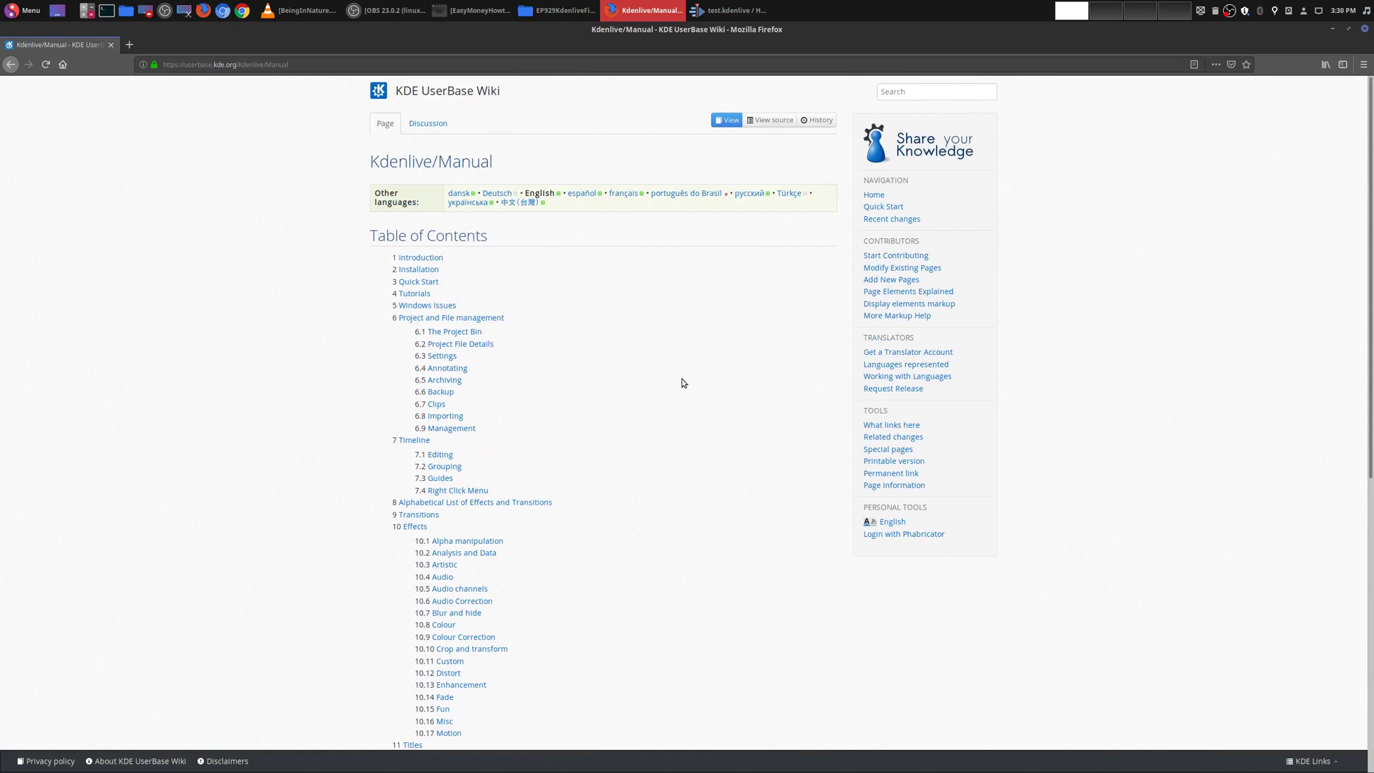
scroll(669, 381, down, 3)
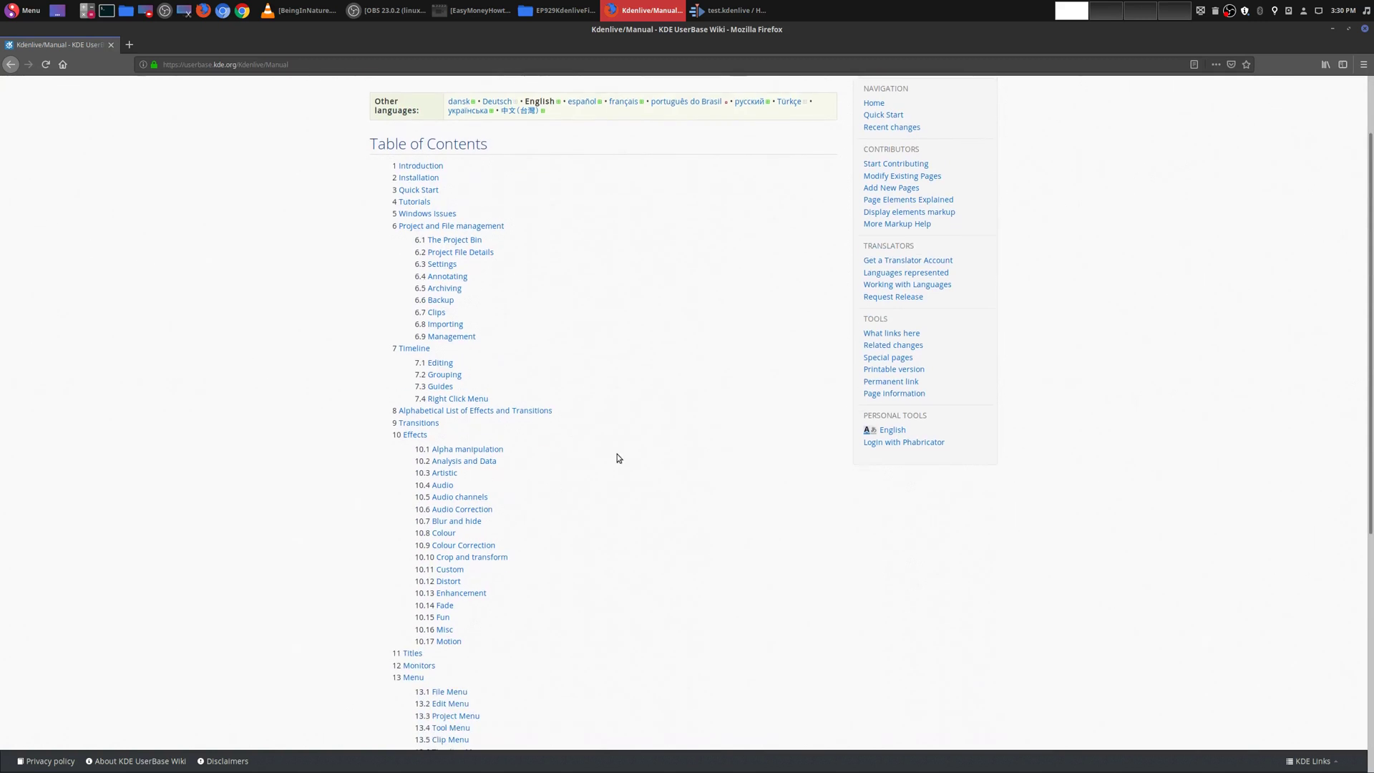
scroll(597, 483, down, 2)
scroll(580, 414, up, 4)
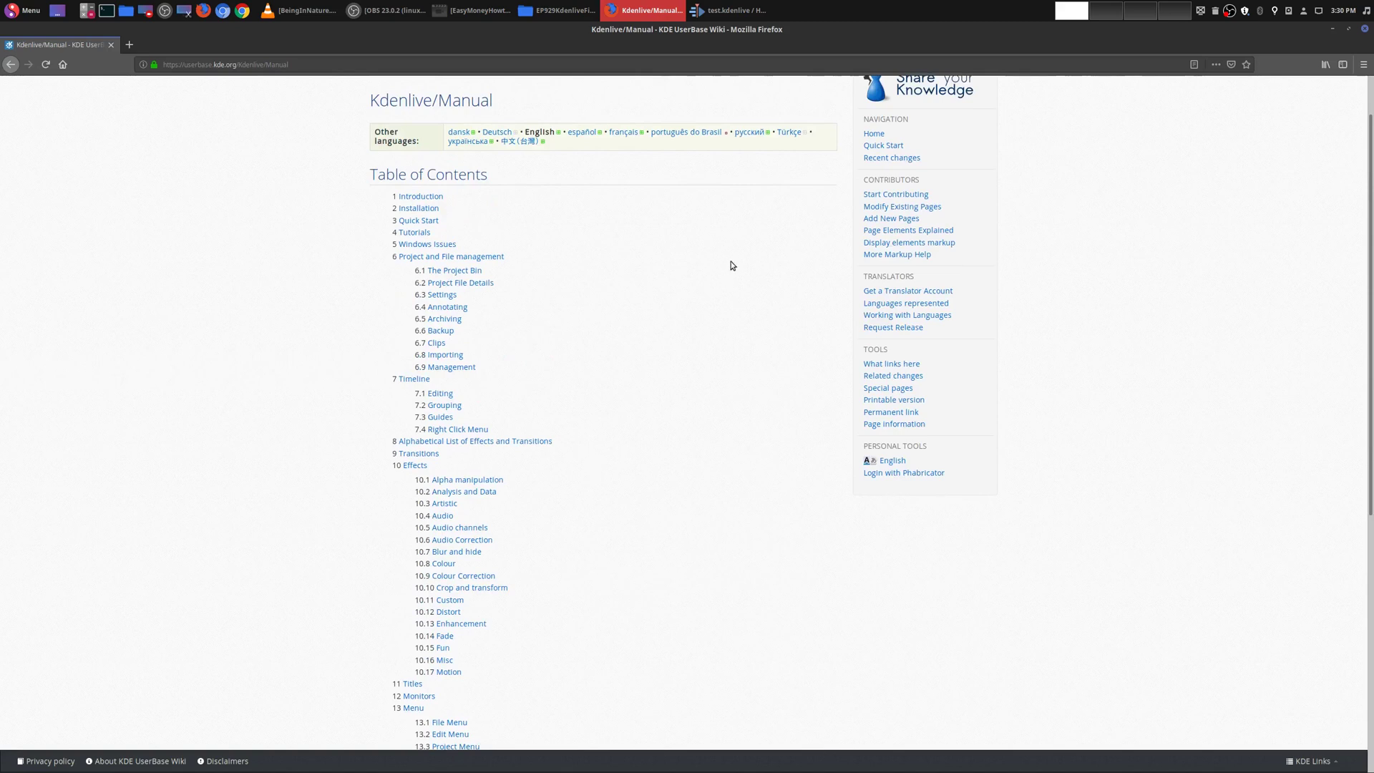
click(1333, 28)
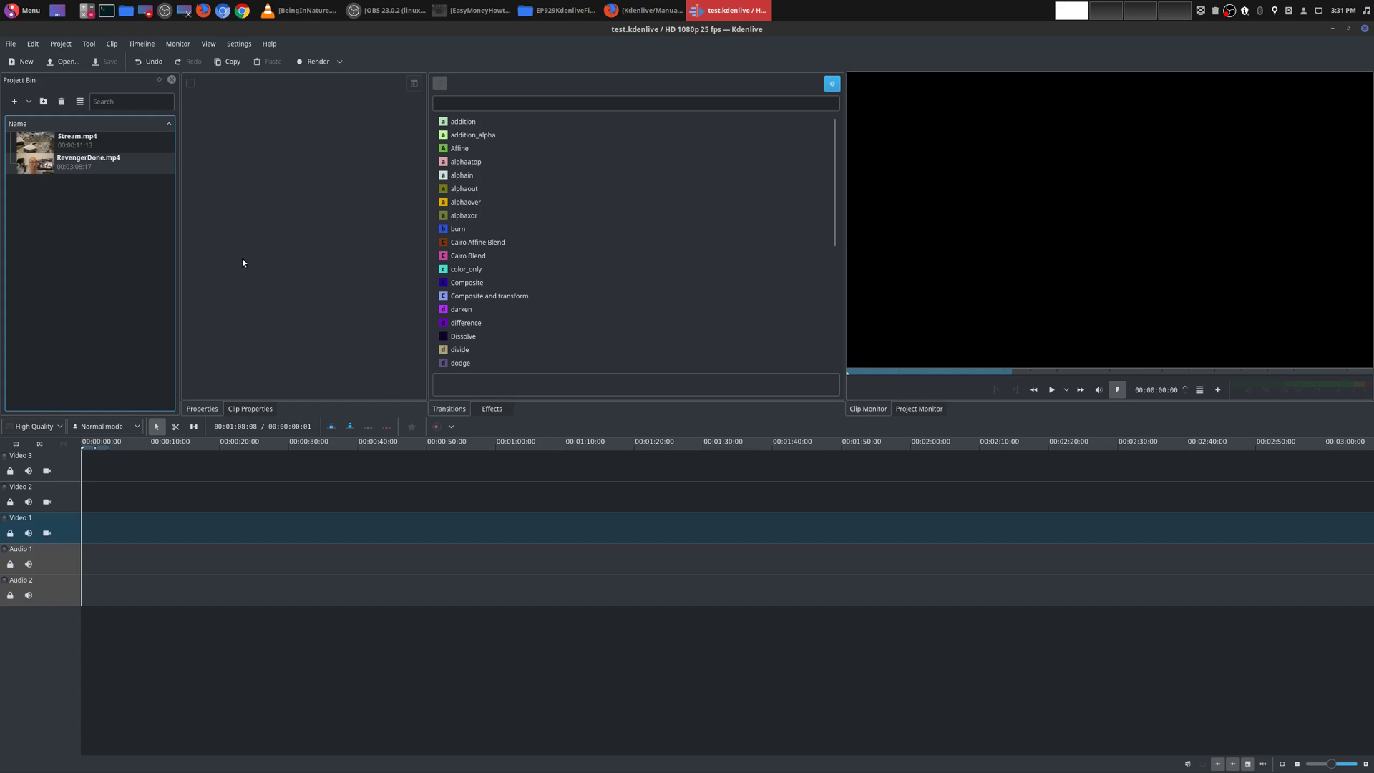
click(76, 166)
Drag RevengerDone.mp4 from the Project Bin to the start of the Video 1 track.
right_click(65, 472)
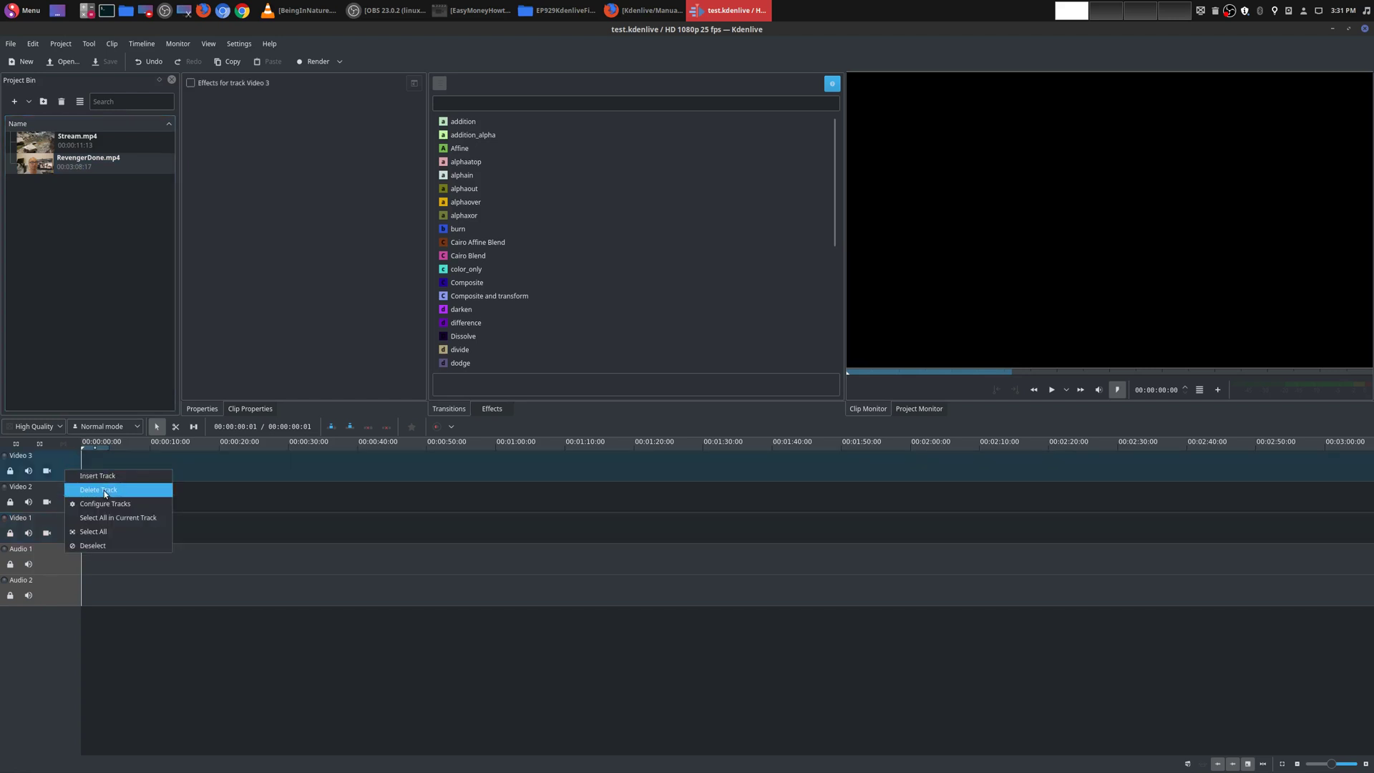
click(174, 623)
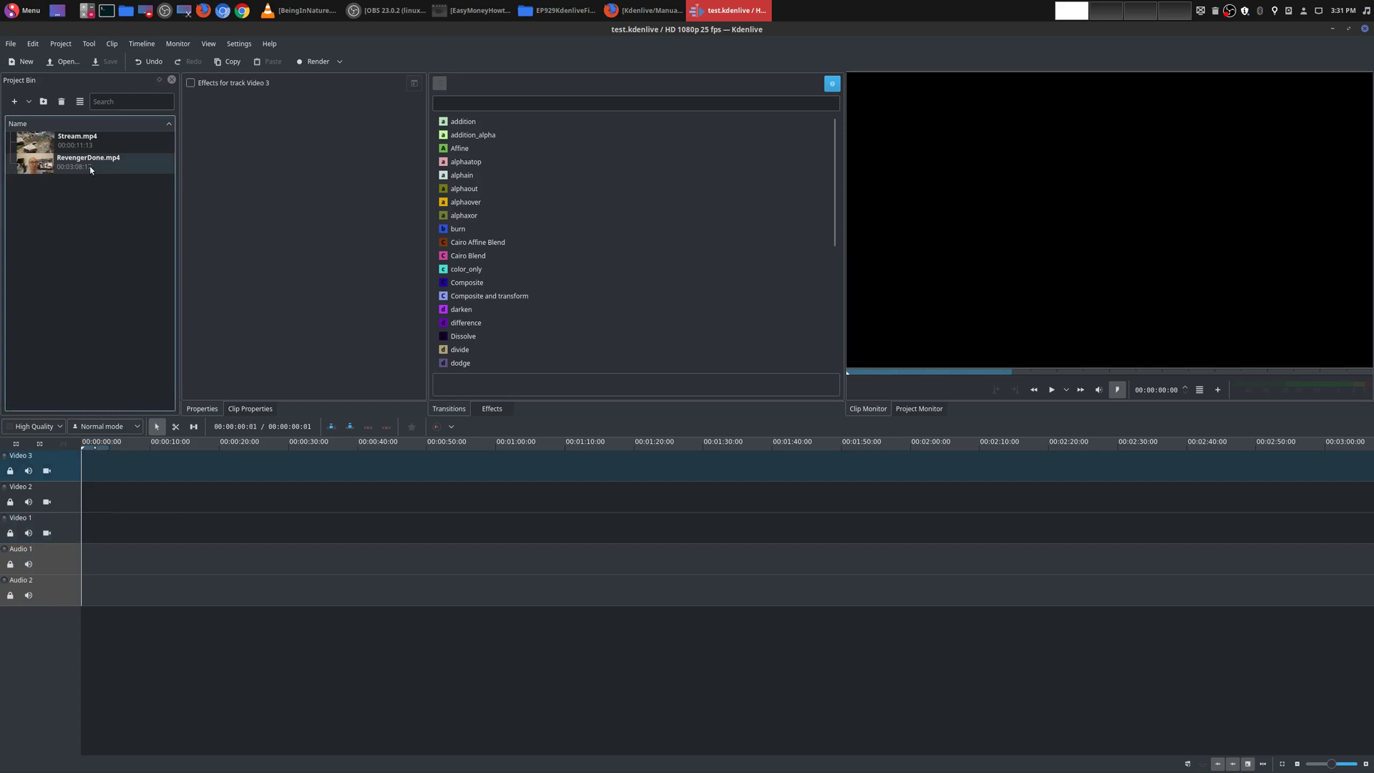
drag(107, 162, 94, 533)
click(112, 477)
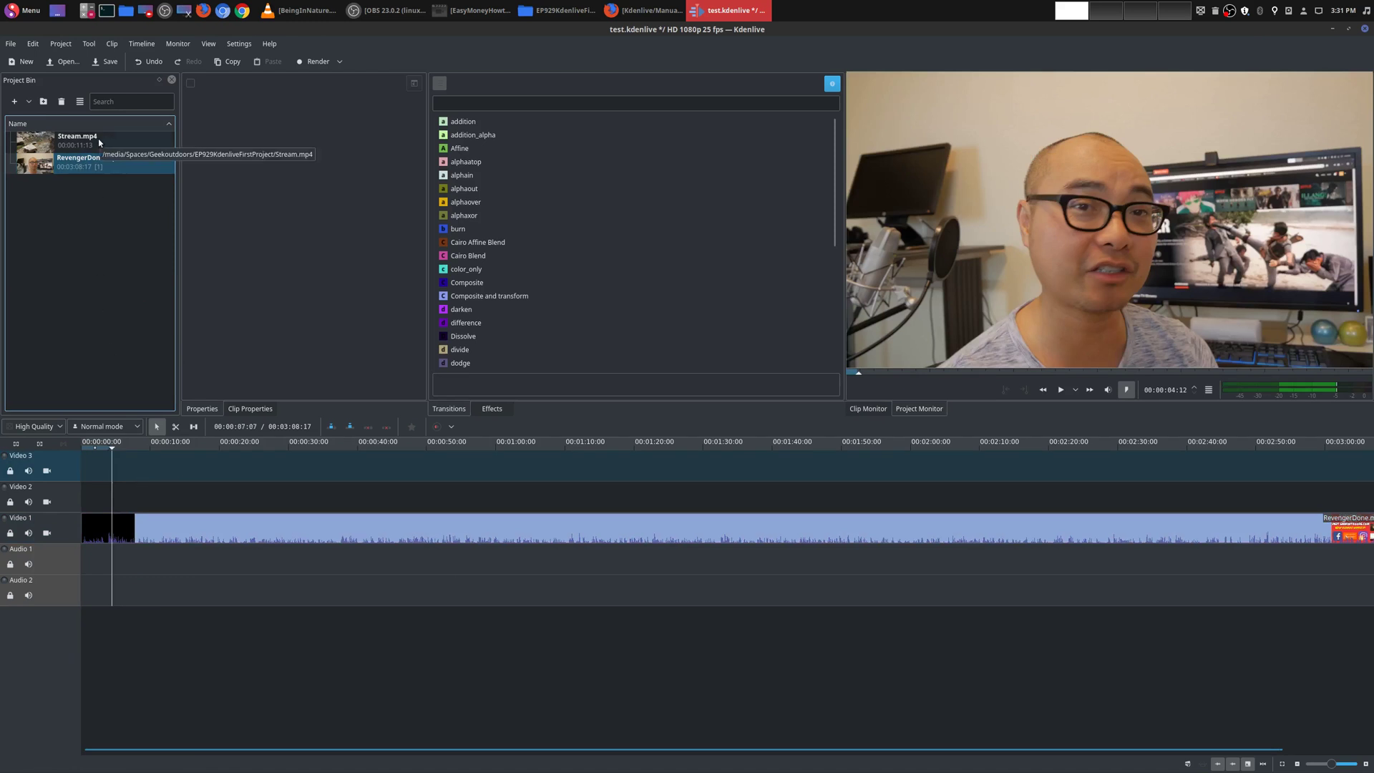
Cut the RevengerDone.mp4 clip on Video 1 into three pieces with the razor tool.
click(157, 427)
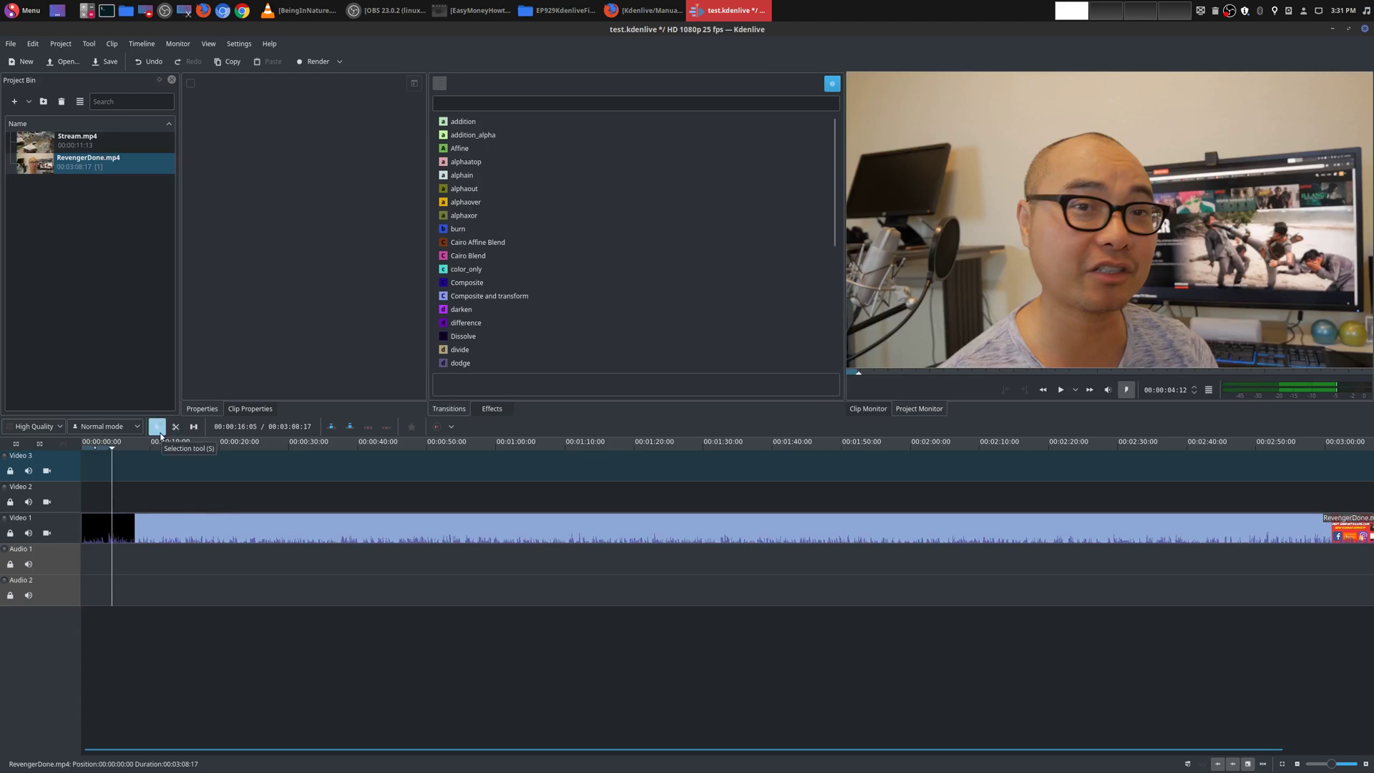
click(170, 532)
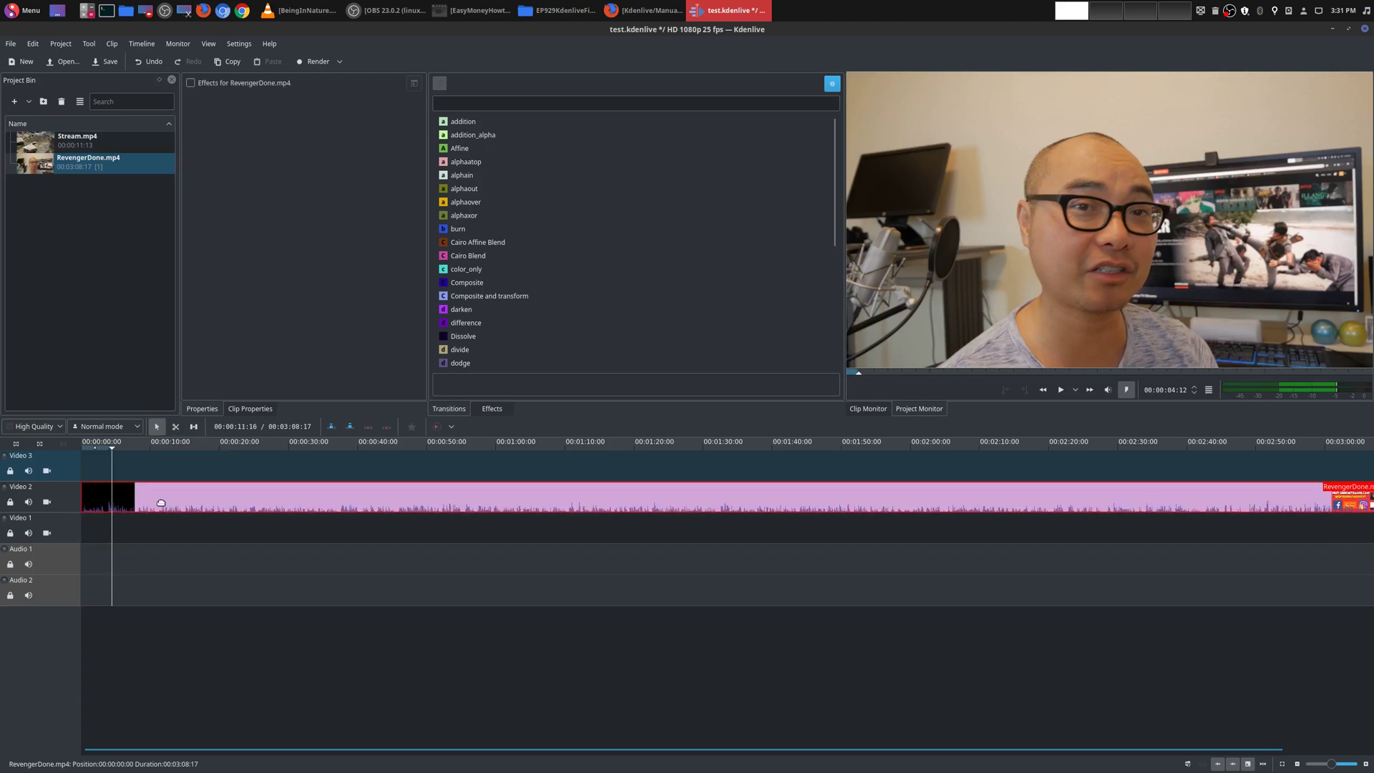
click(174, 430)
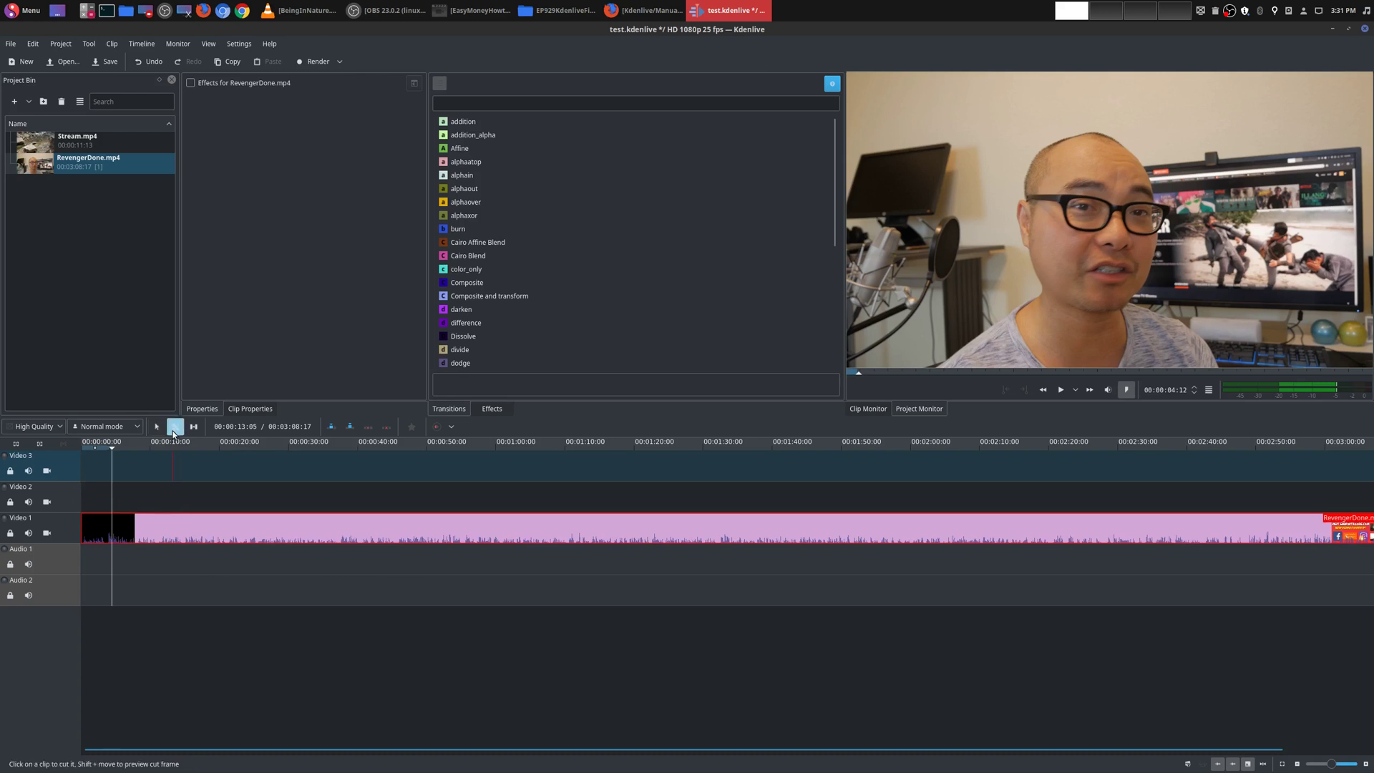
click(161, 528)
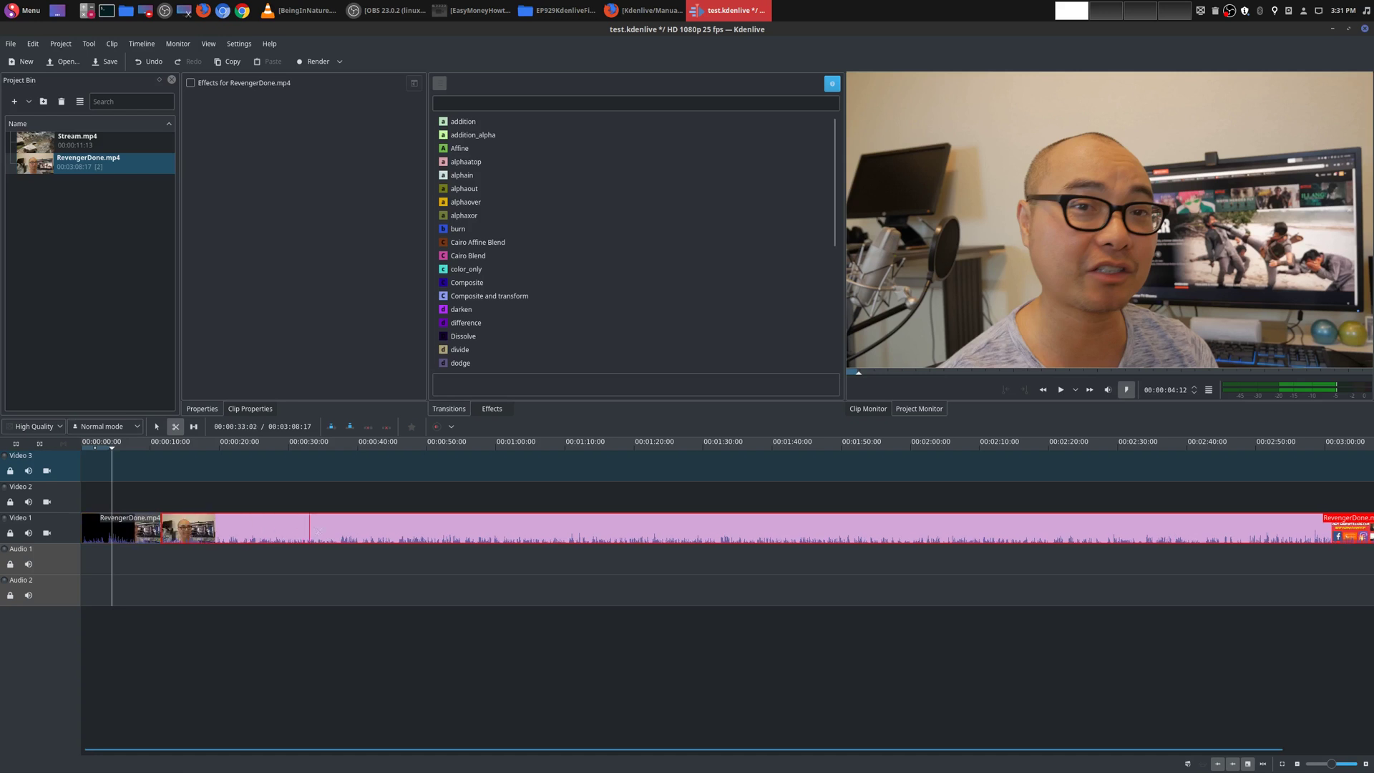
click(337, 531)
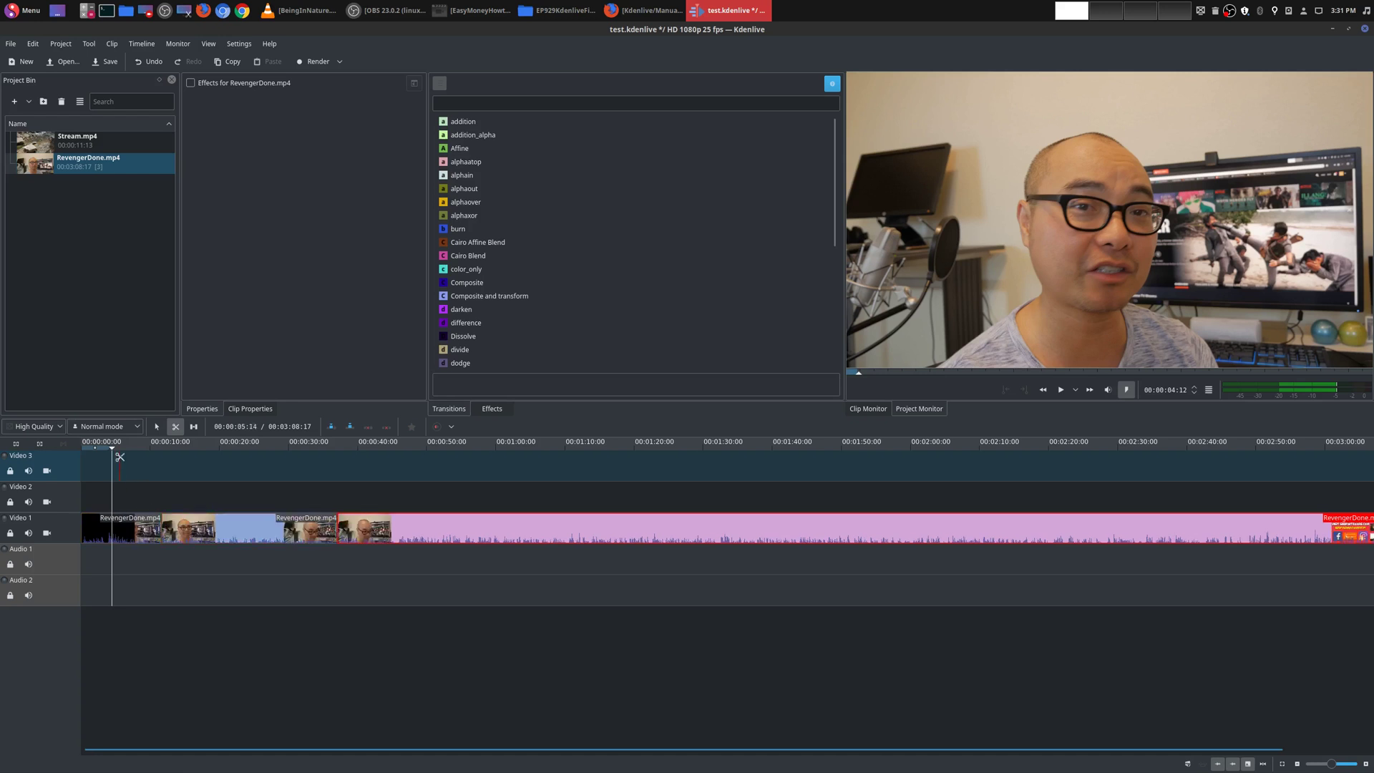
Push the second and third pieces right, leaving gaps so they start near 00:25 and 01:07.
click(157, 427)
drag(452, 533, 632, 537)
drag(279, 526, 342, 533)
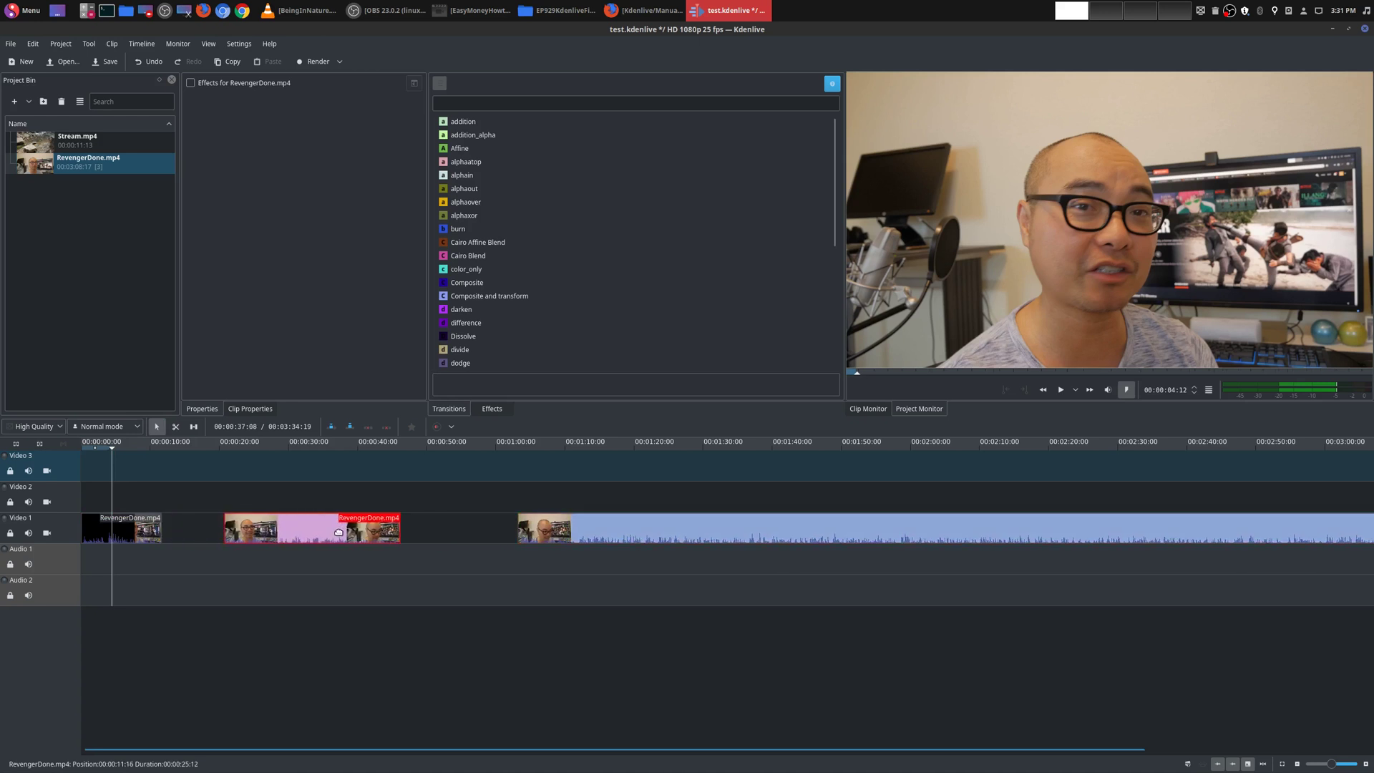
click(193, 427)
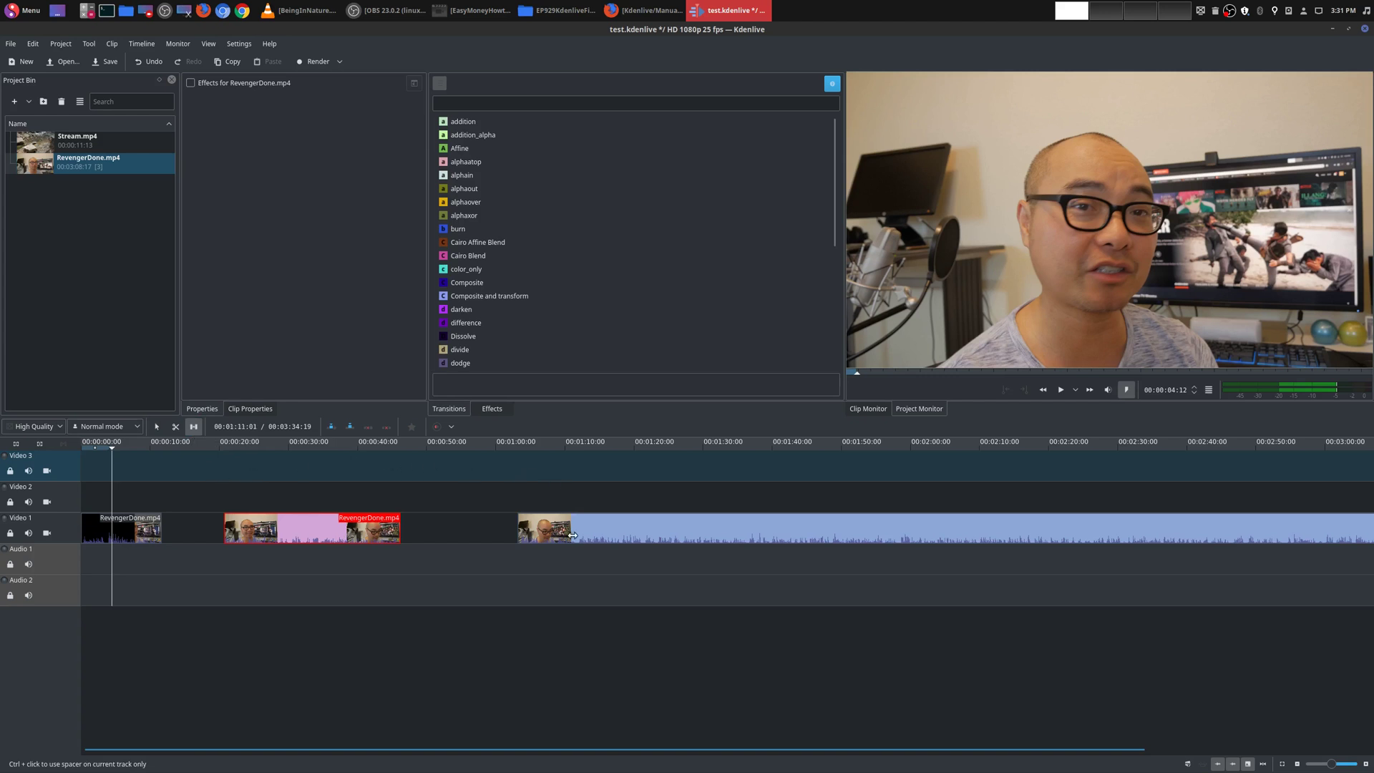
drag(572, 535, 643, 539)
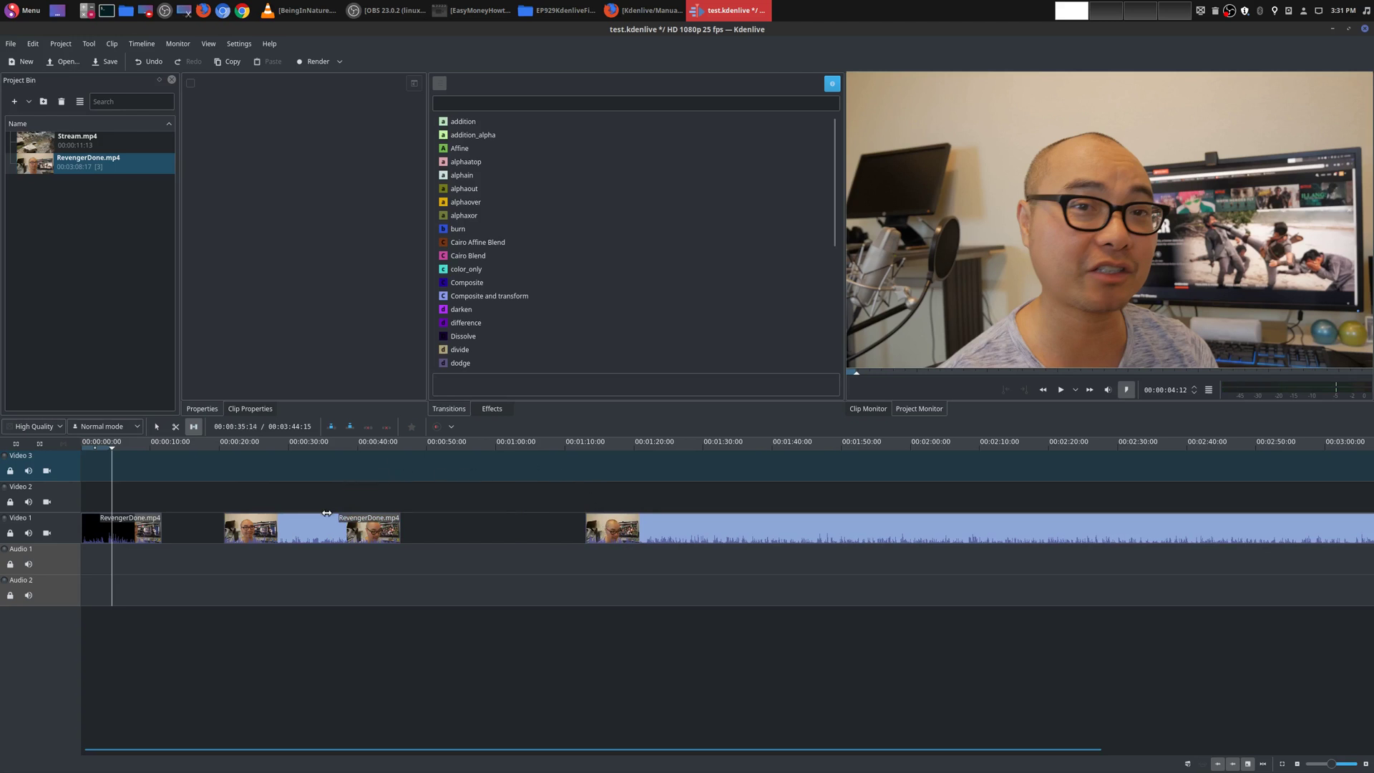
mouse_move(326, 516)
mouse_down()
mouse_move(319, 528)
mouse_move(444, 528)
mouse_move(337, 529)
mouse_up()
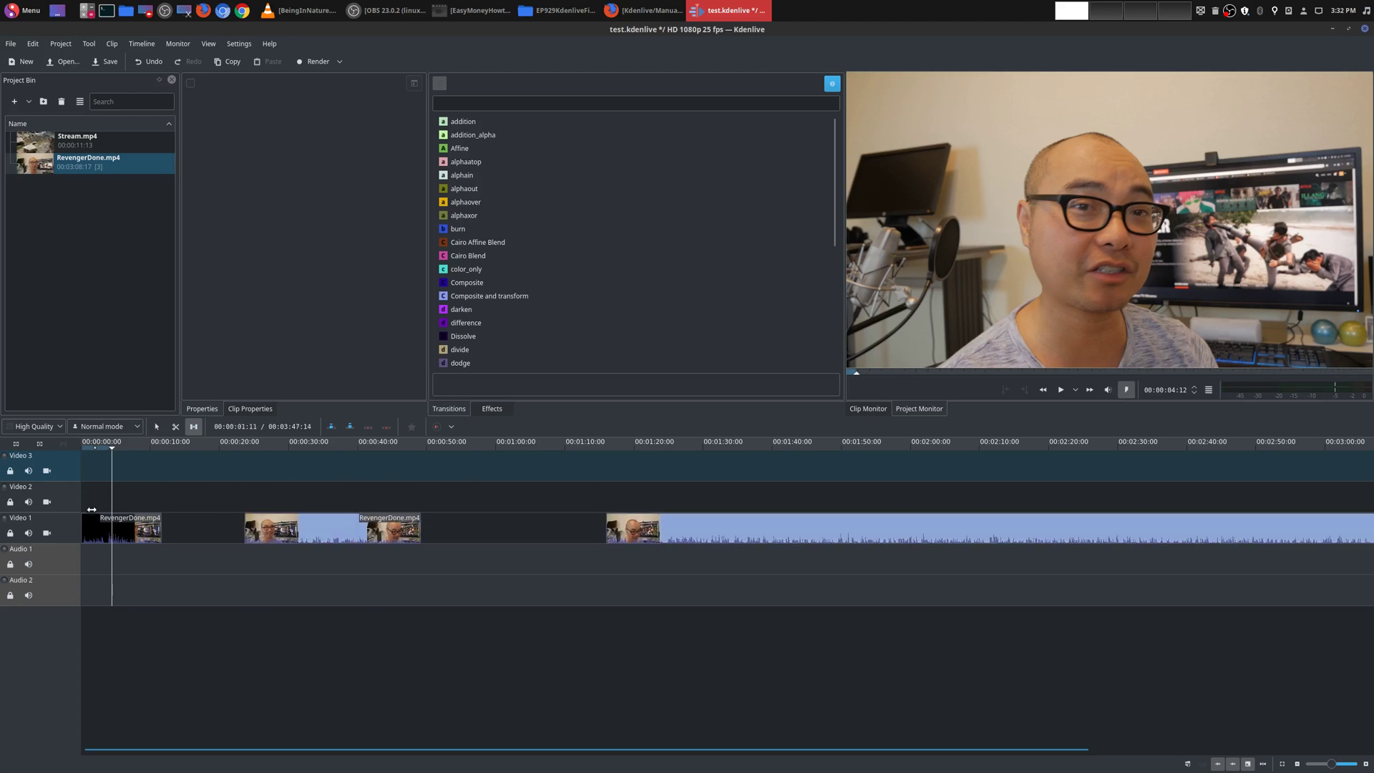
mouse_move(93, 527)
mouse_down()
mouse_move(300, 527)
mouse_move(93, 527)
mouse_up()
mouse_move(294, 535)
mouse_down()
mouse_move(411, 534)
mouse_move(286, 534)
mouse_up()
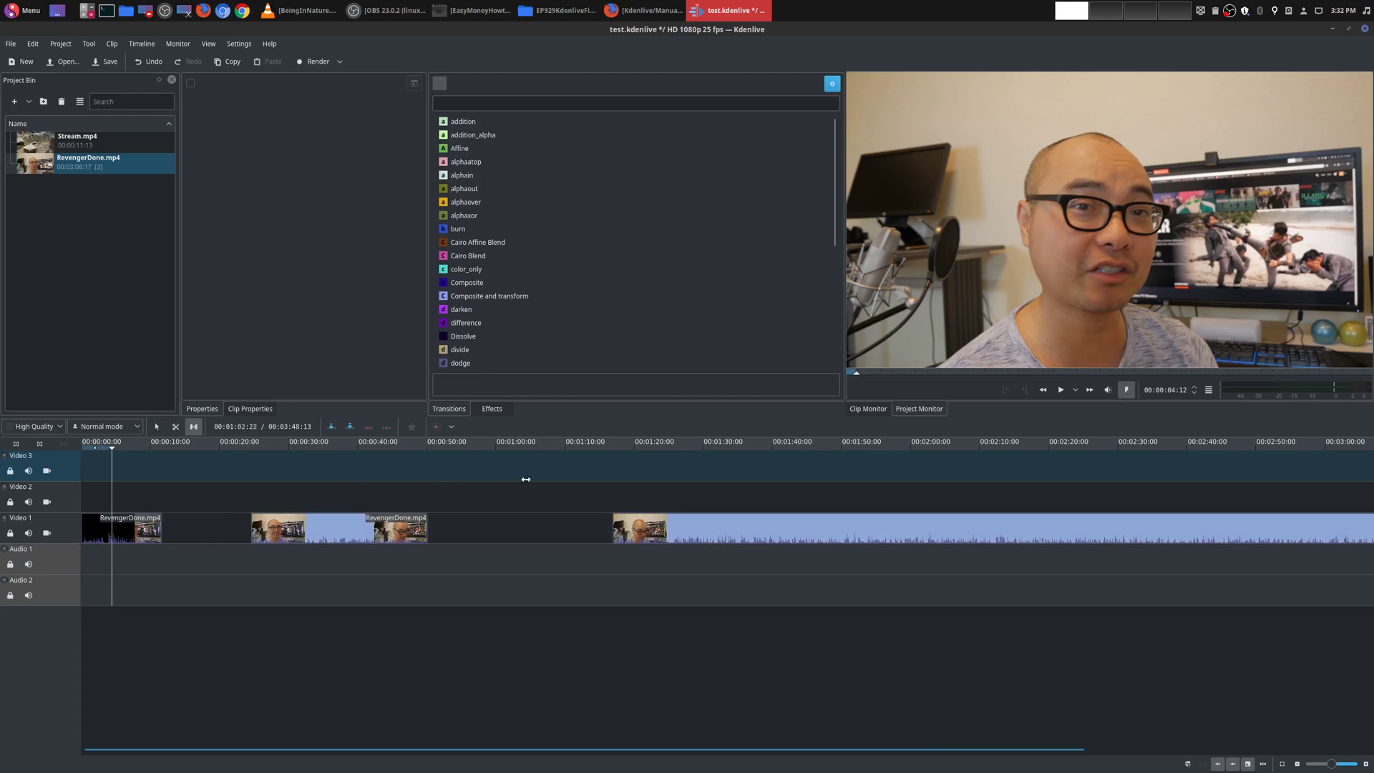
drag(741, 528, 685, 538)
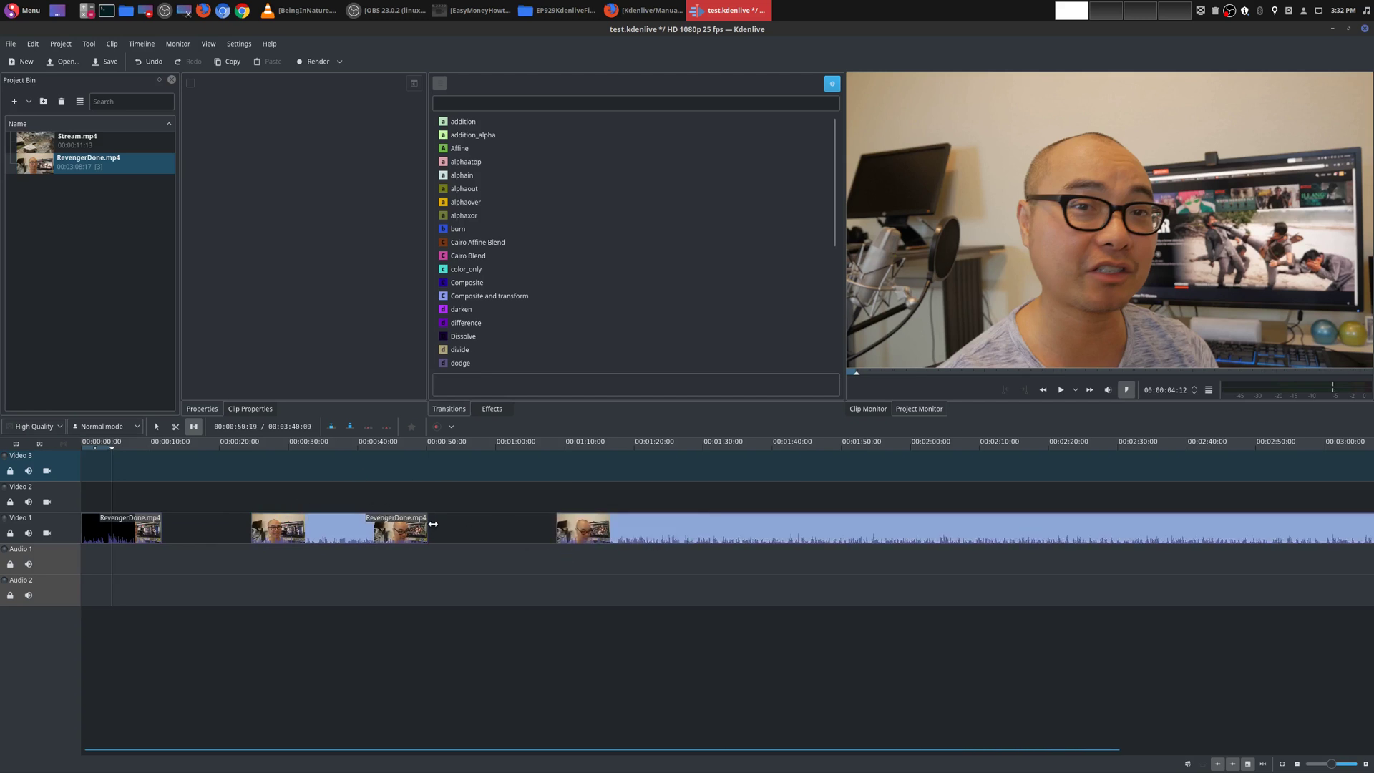
Drag the first piece back to 0 and butt the others against it, last starting 00:00:37:03.
click(157, 427)
drag(140, 529, 146, 529)
click(176, 428)
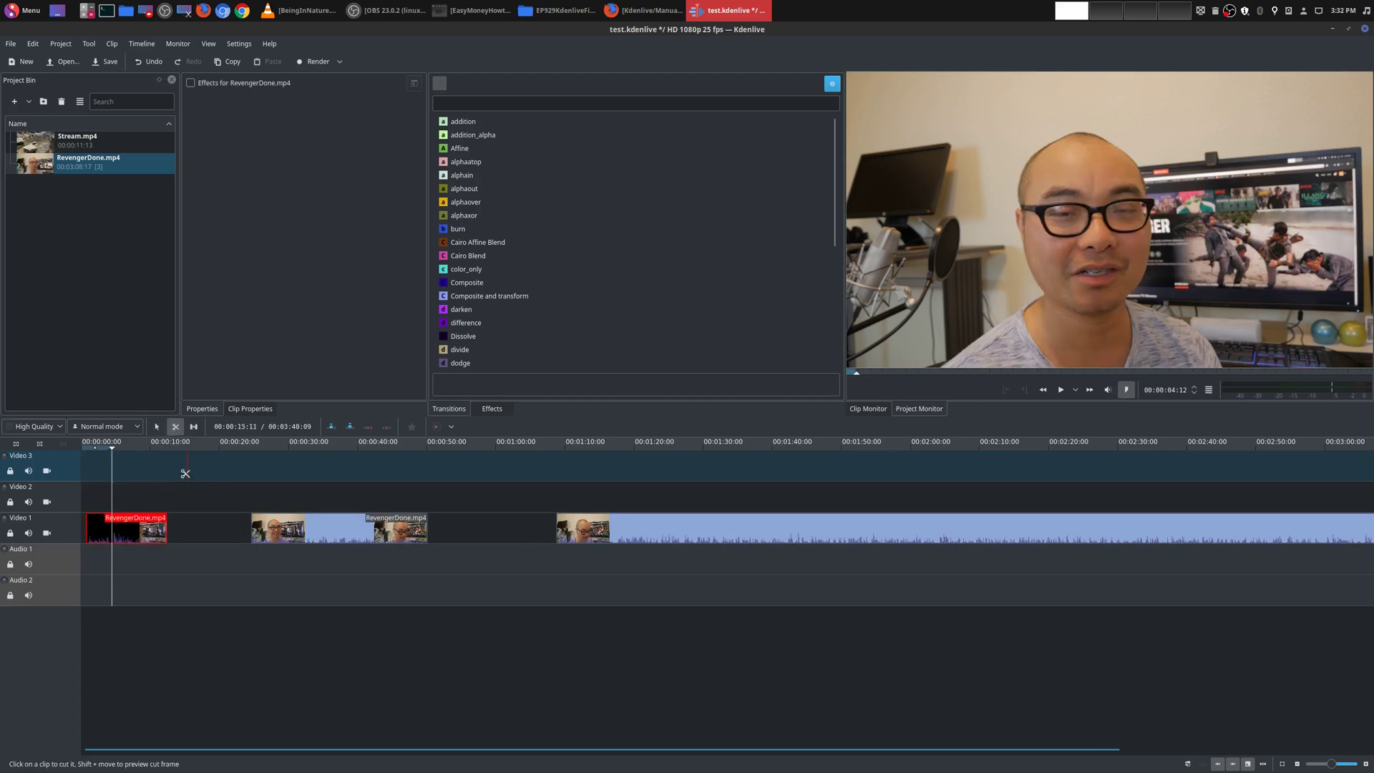
click(156, 427)
drag(118, 533, 112, 534)
drag(266, 538, 217, 532)
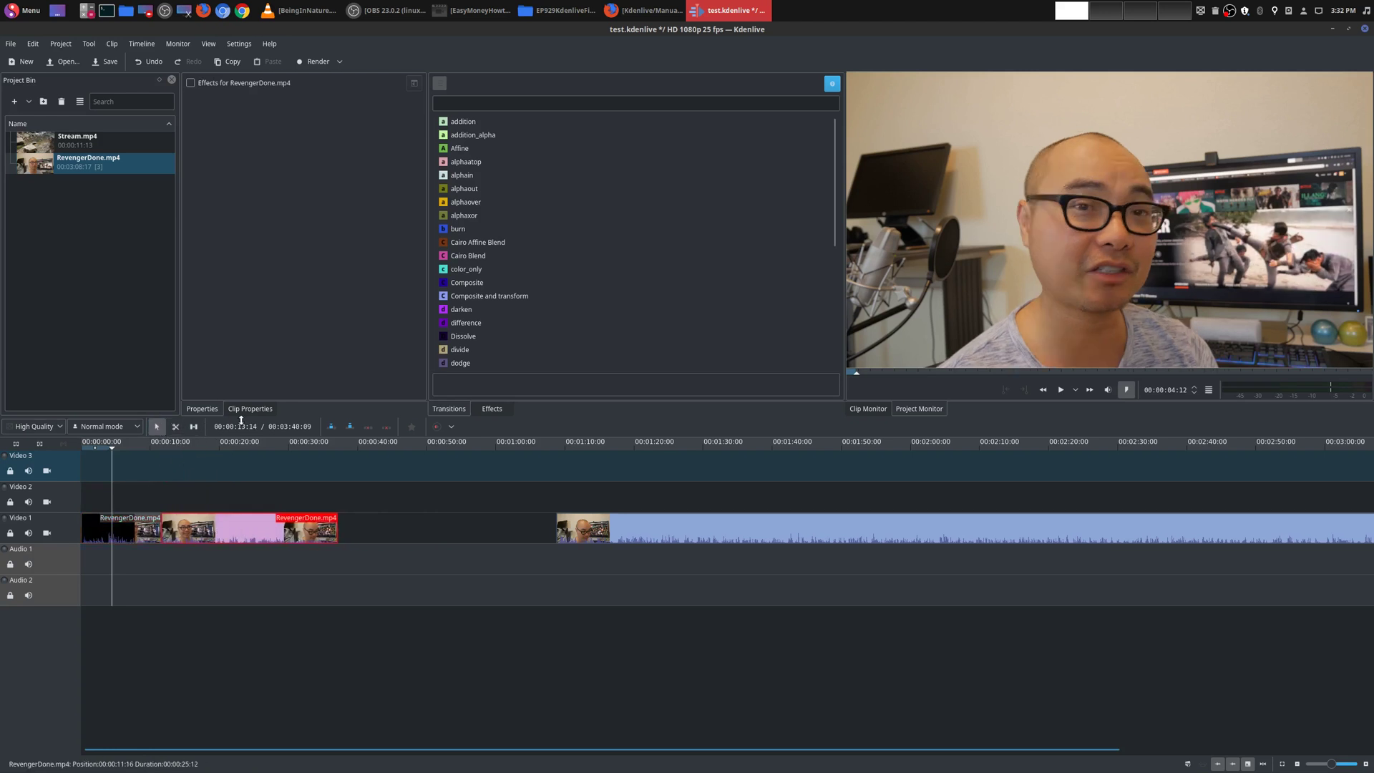
drag(663, 523, 455, 510)
click(452, 493)
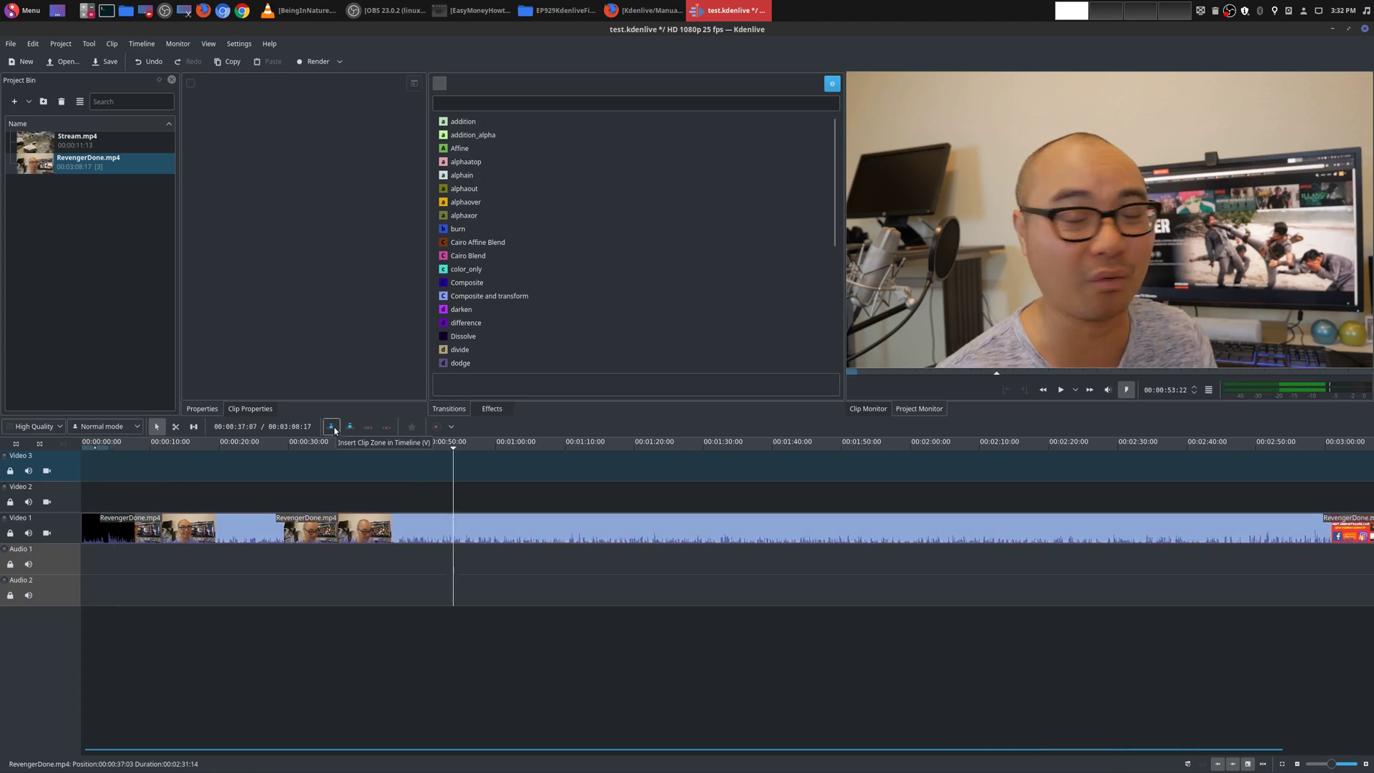
click(463, 517)
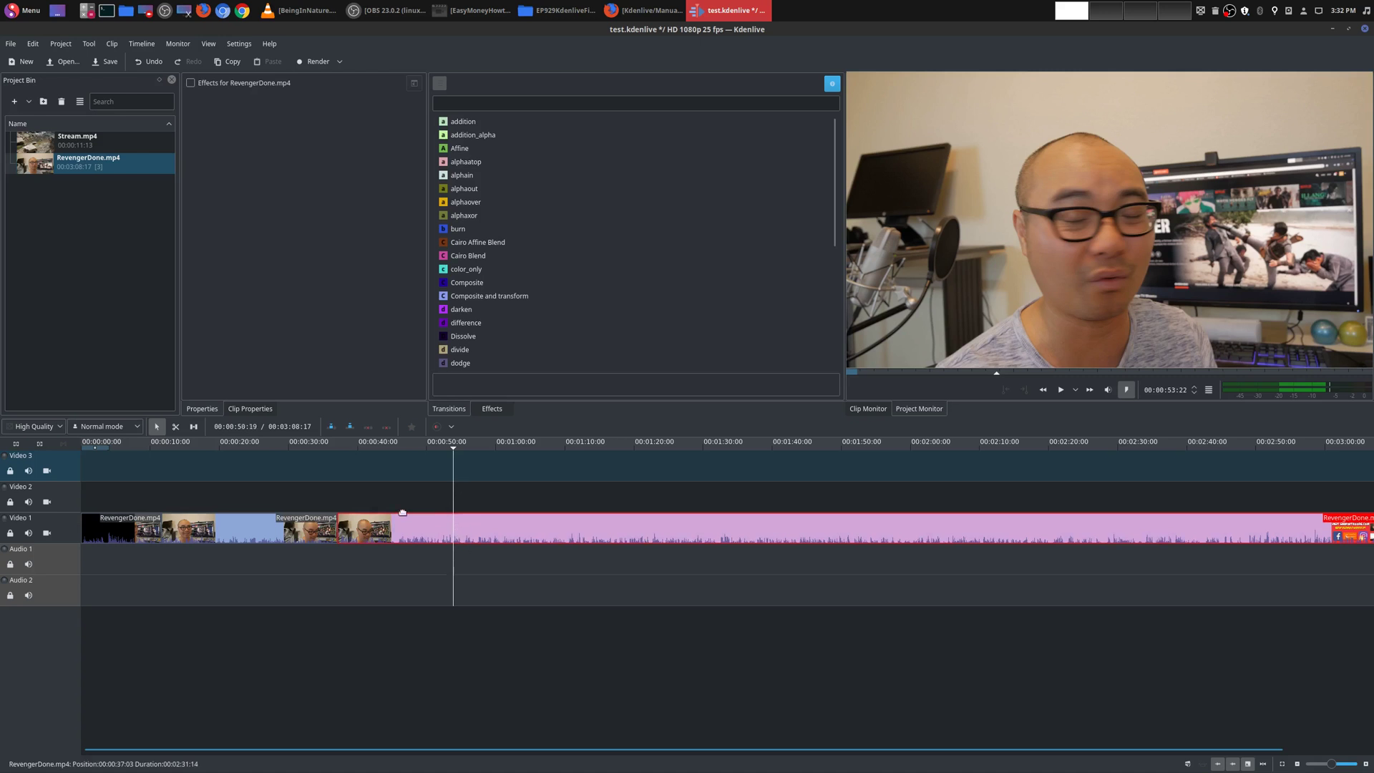
Insert Stream.mp4 at the playhead near 00:53 and drop it onto Video 1.
click(89, 148)
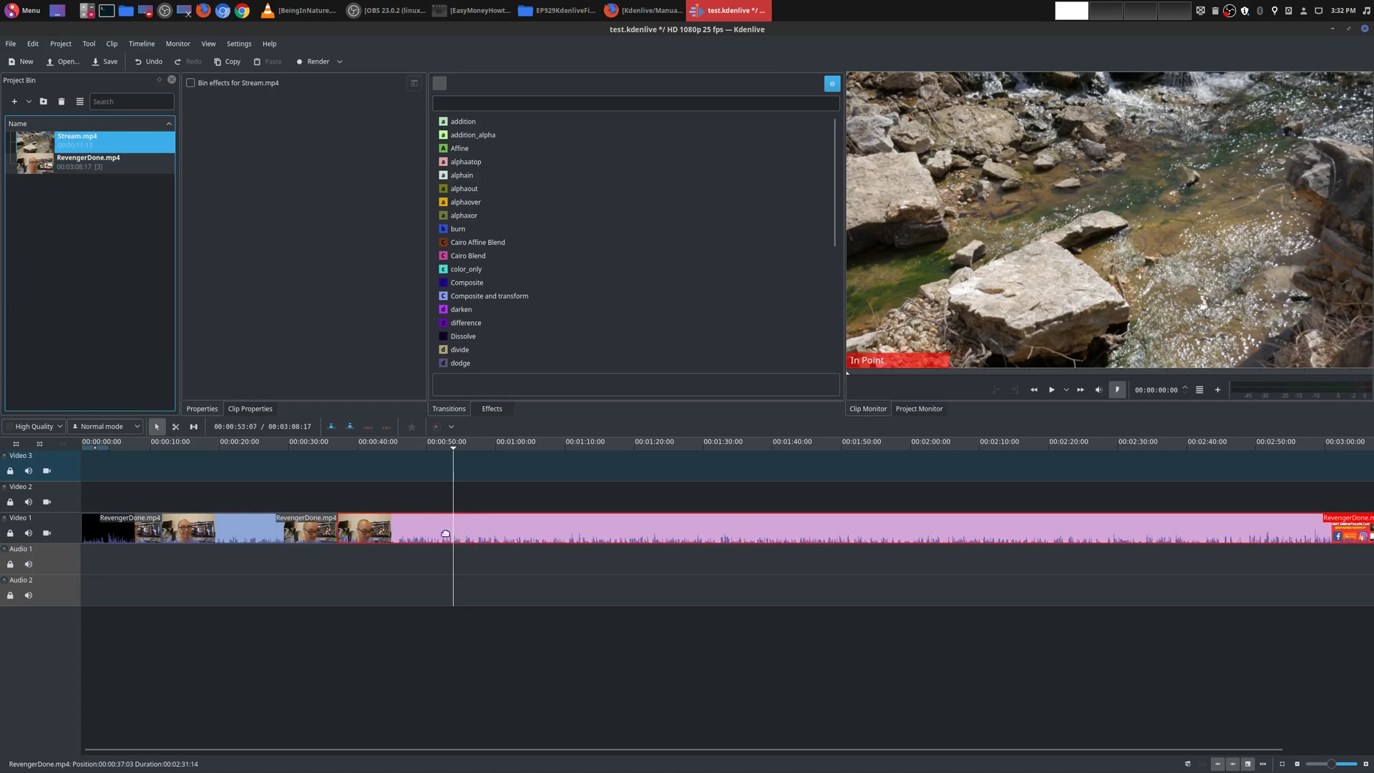
click(331, 428)
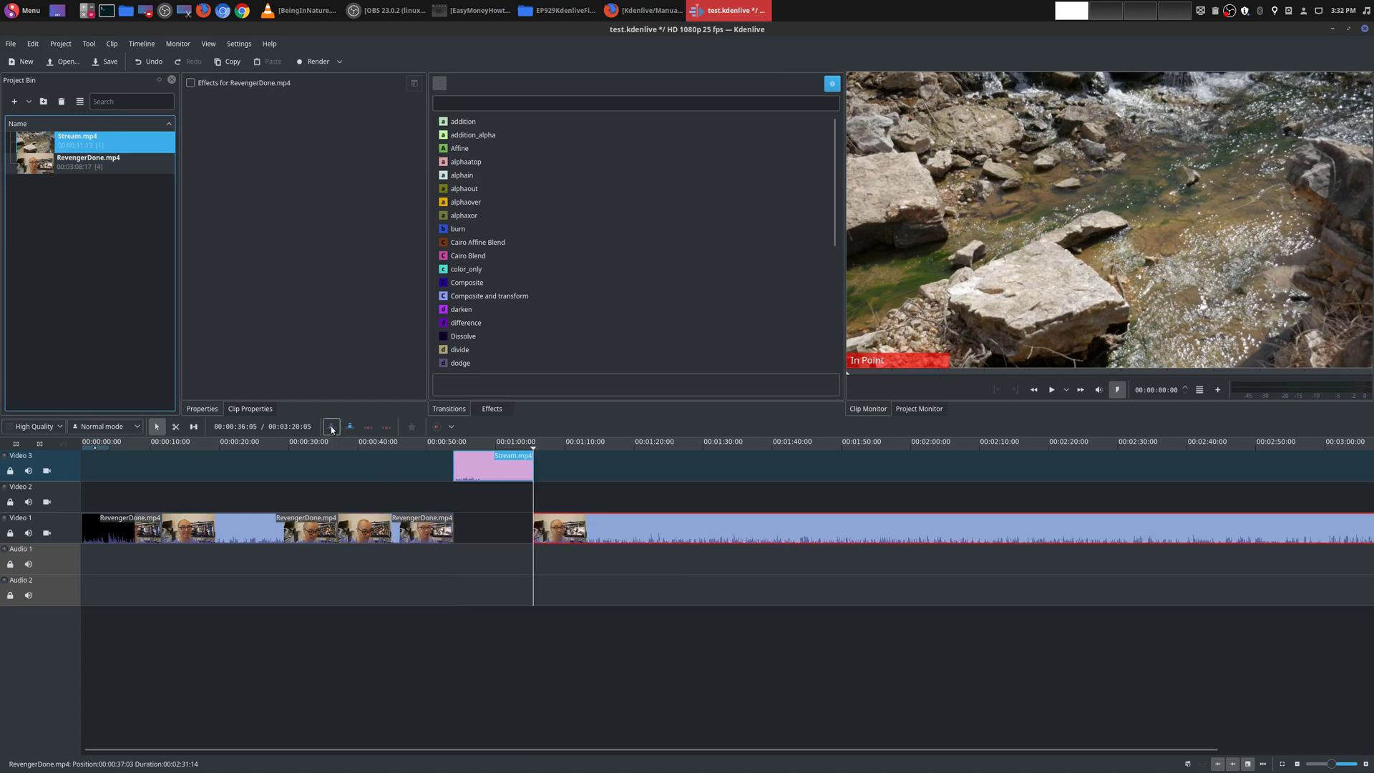
drag(496, 465, 495, 544)
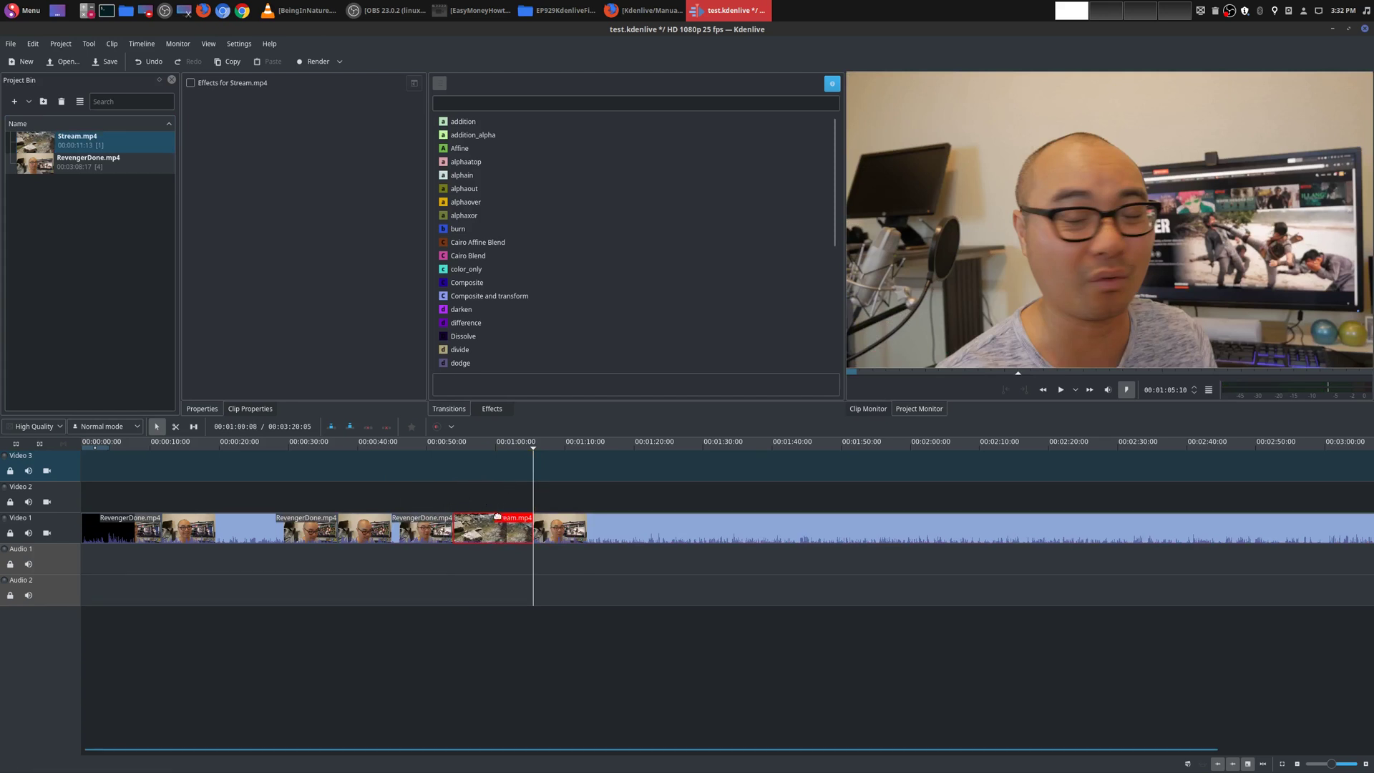
Overwrite another Stream.mp4 into Video 1 at the playhead near 01:22.
click(442, 505)
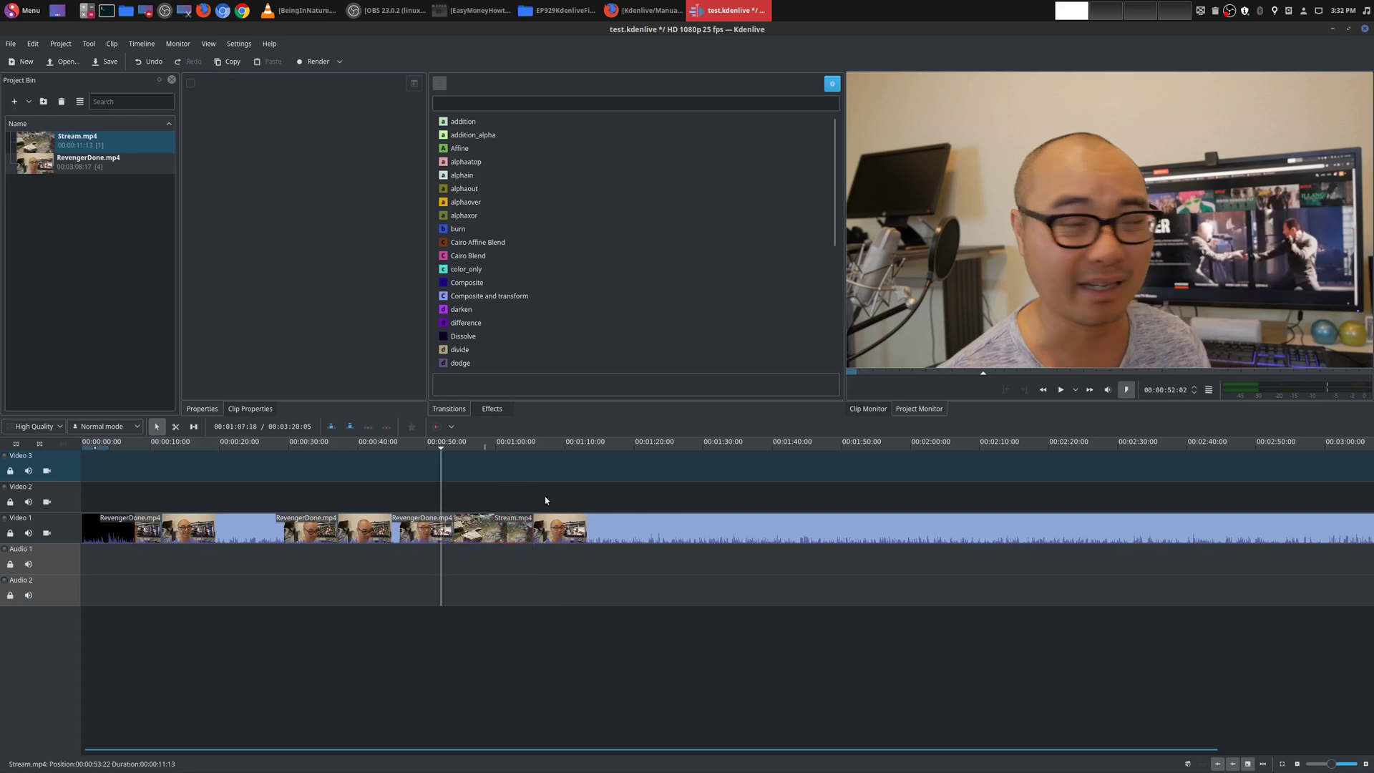
click(505, 502)
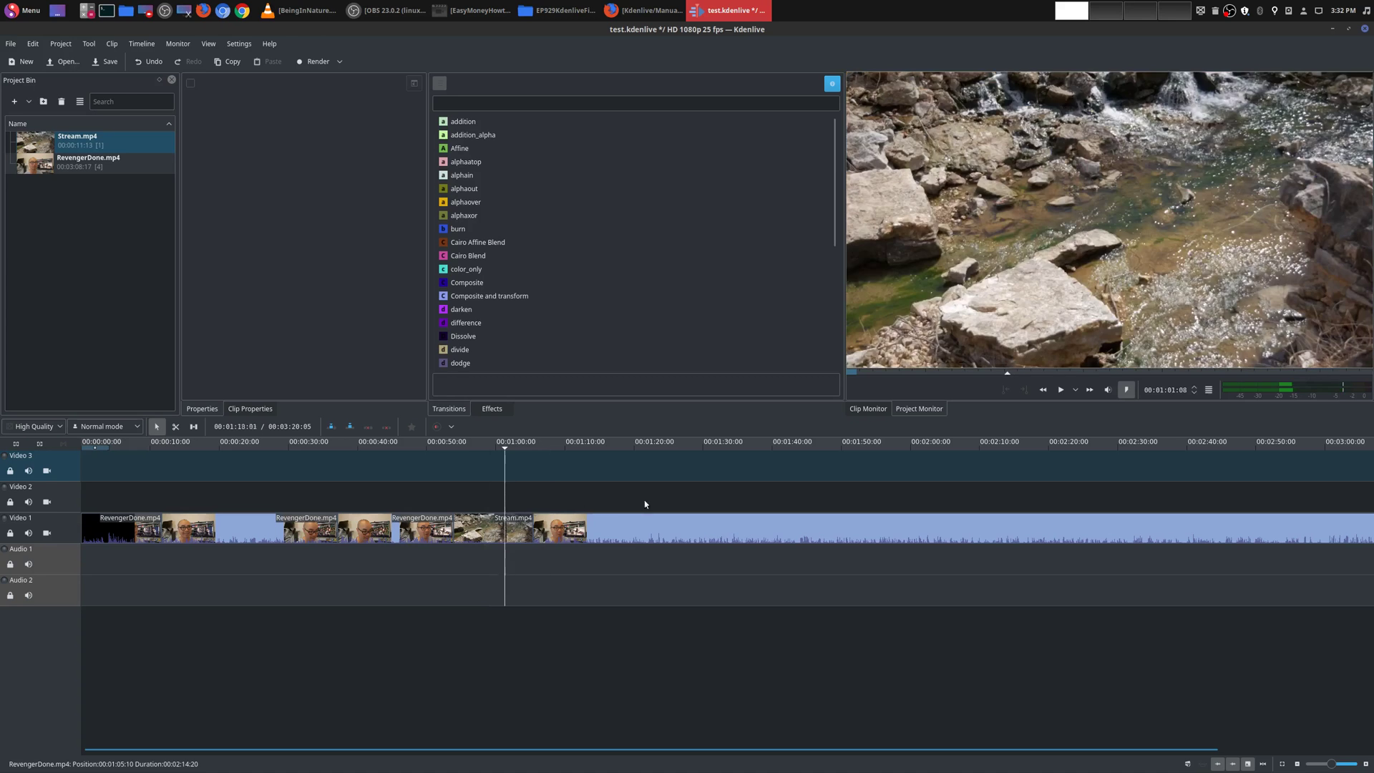
click(654, 496)
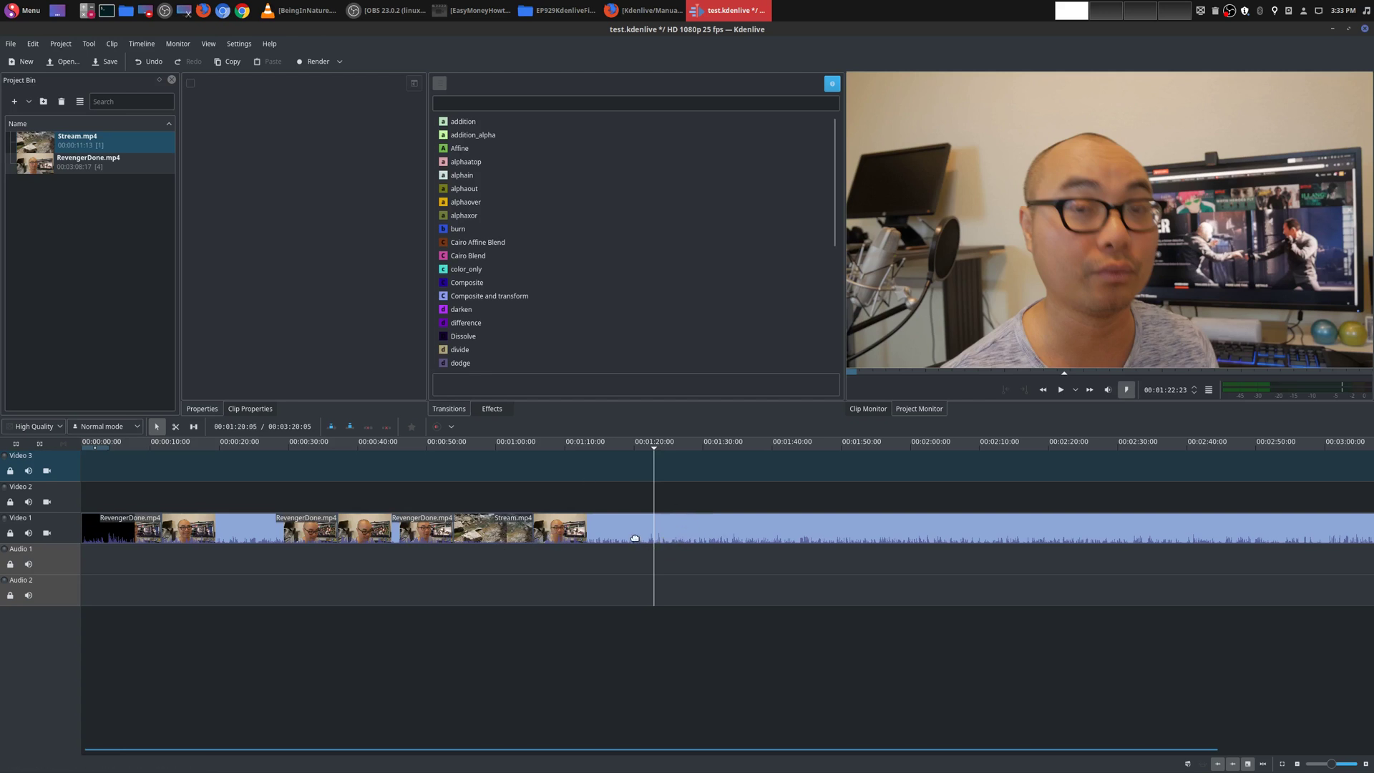
click(357, 428)
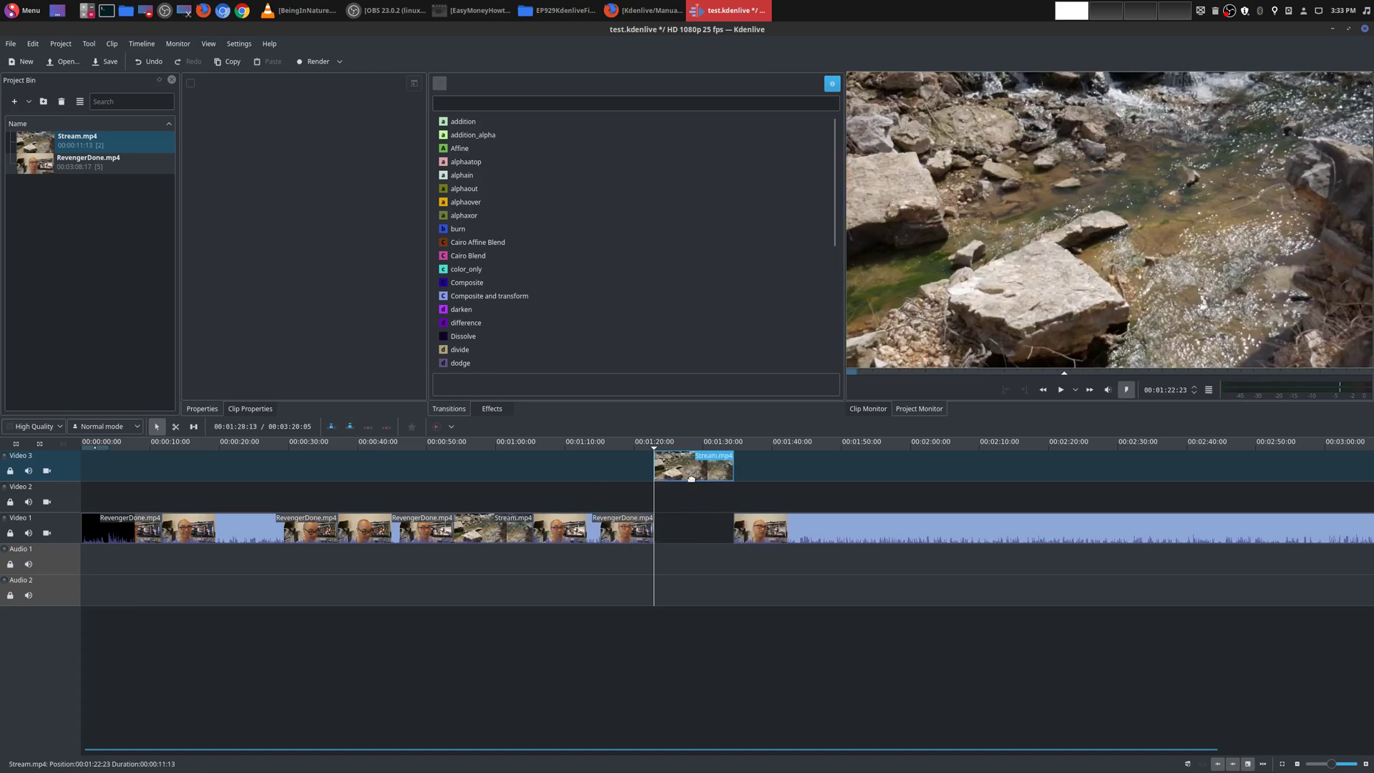
drag(690, 477, 751, 529)
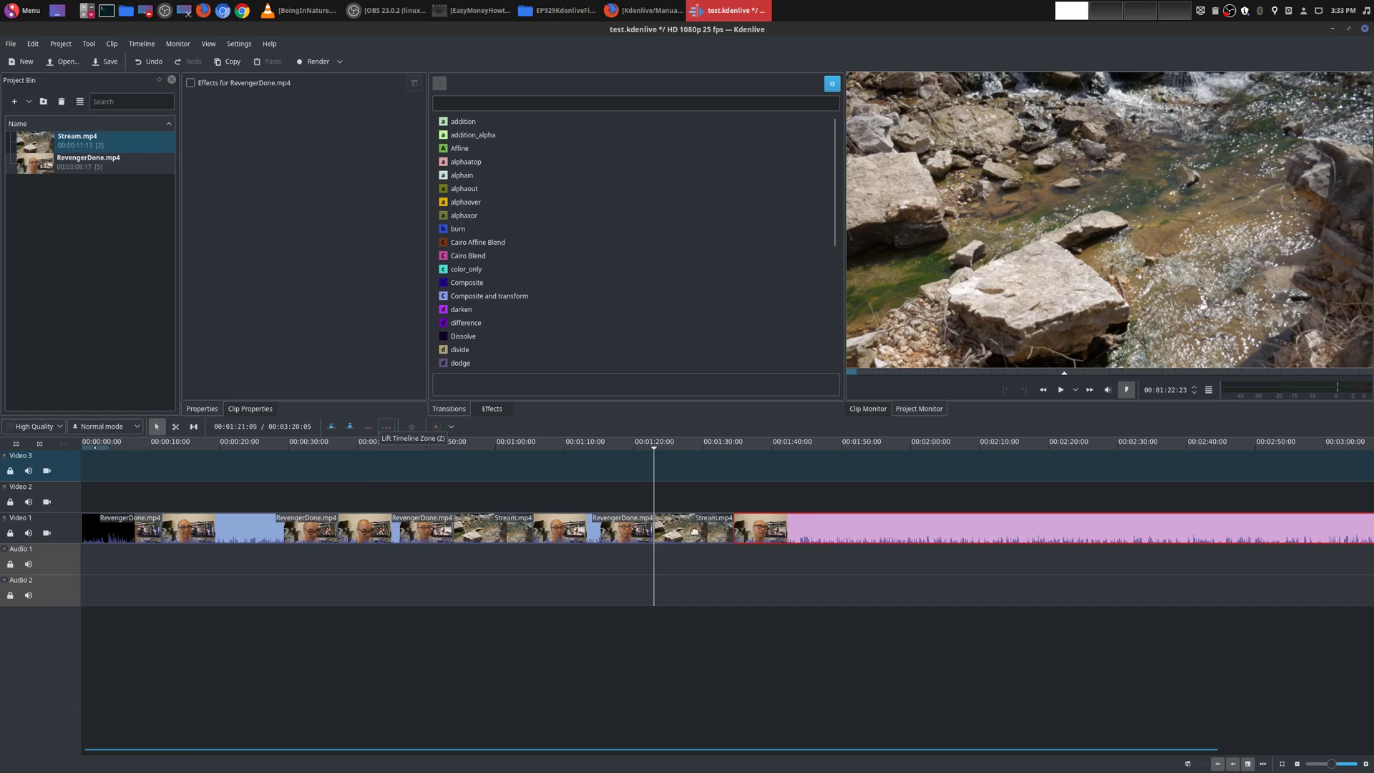
Extract then lift the opening timeline zone on Video 1, shortening the project to 00:03:16:04.
click(815, 494)
click(802, 498)
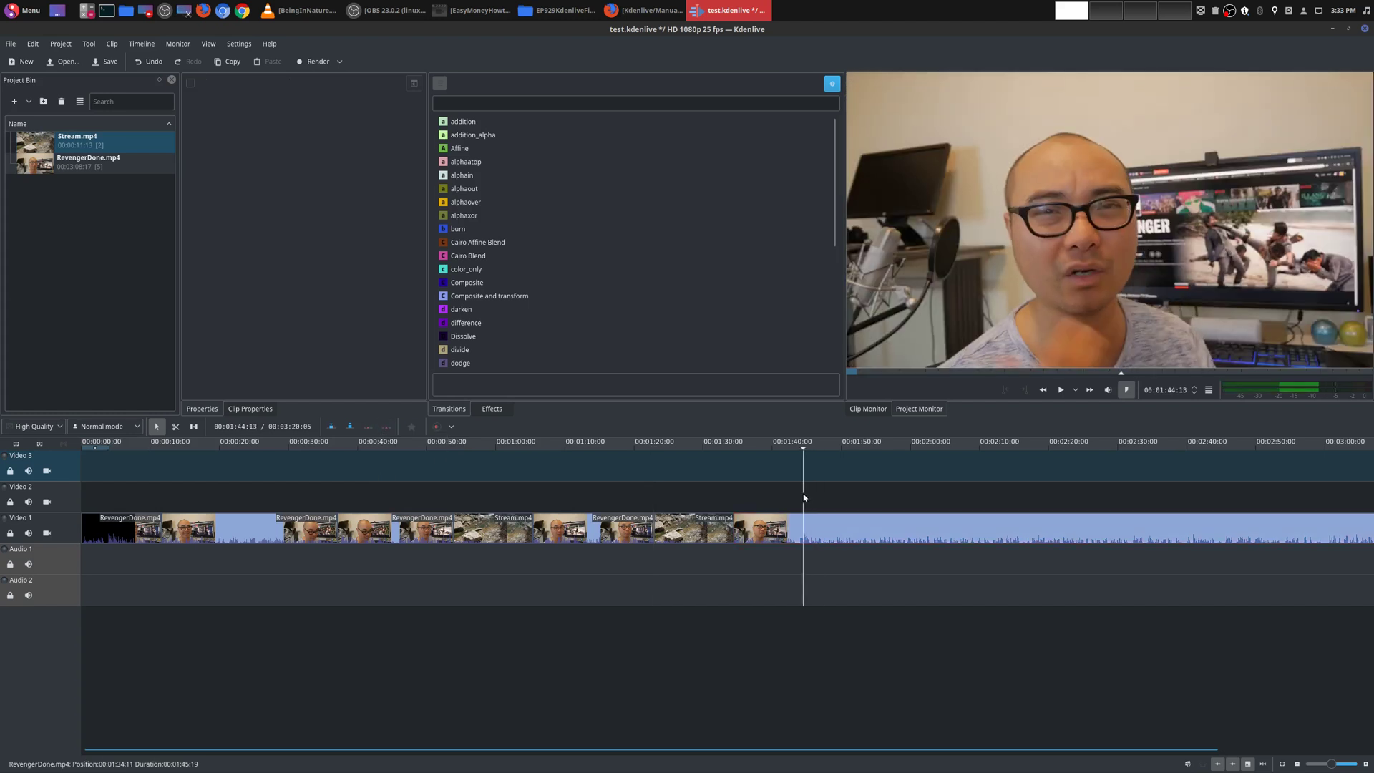
click(370, 432)
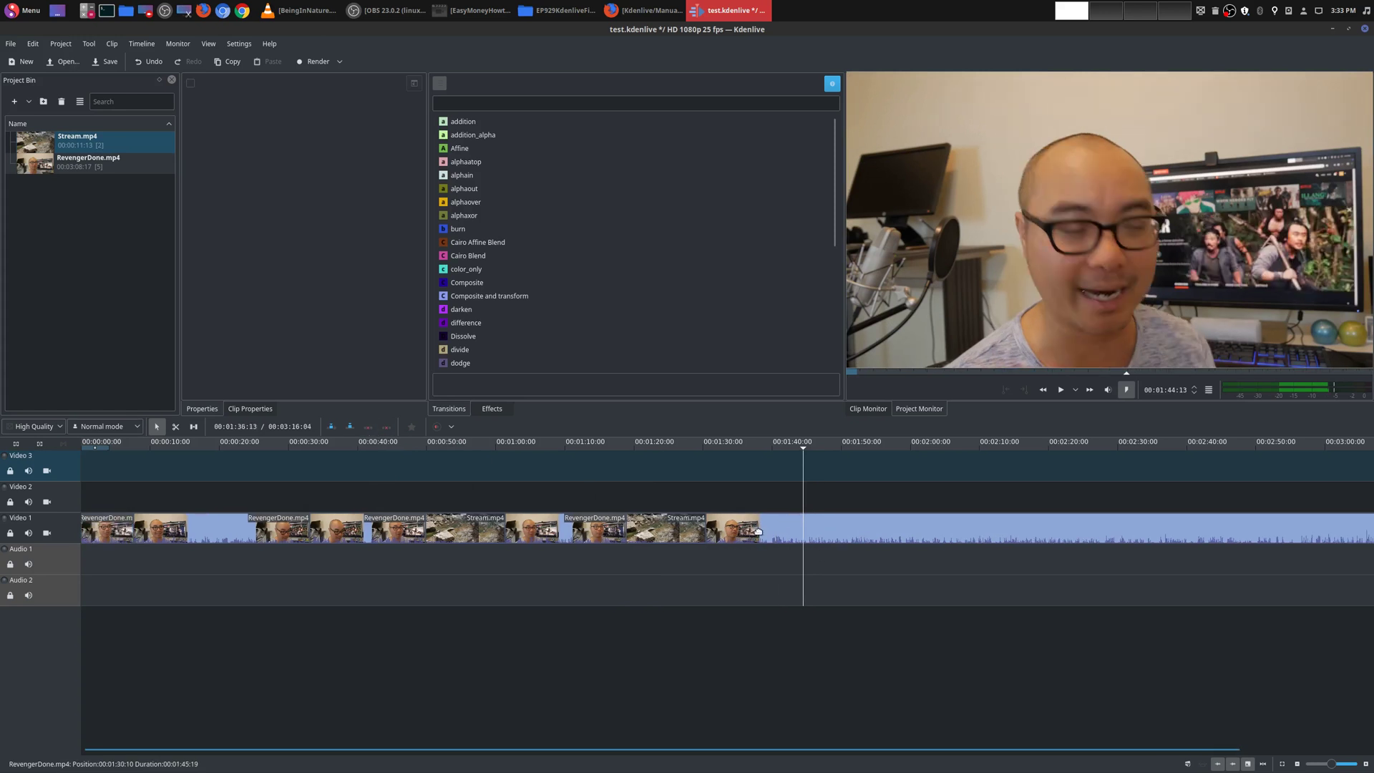
click(386, 428)
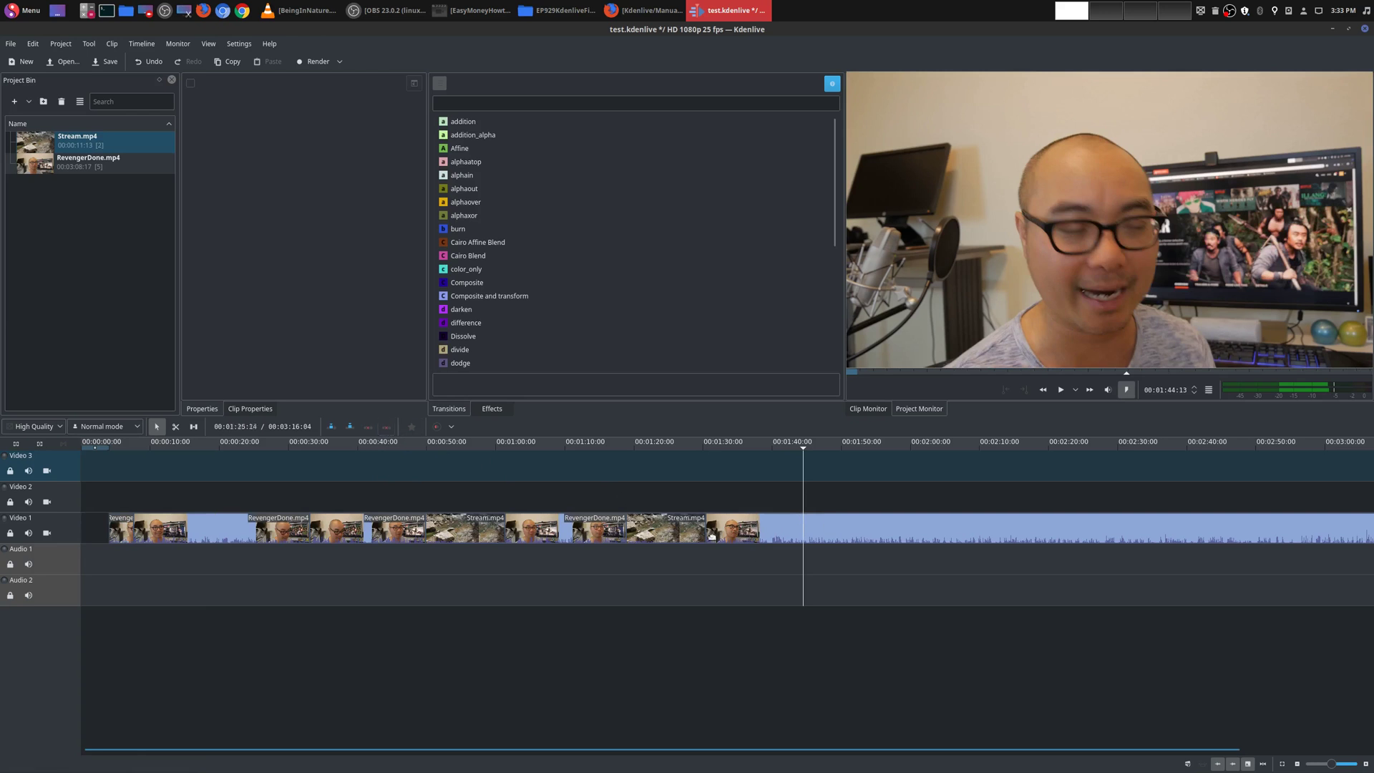
click(776, 525)
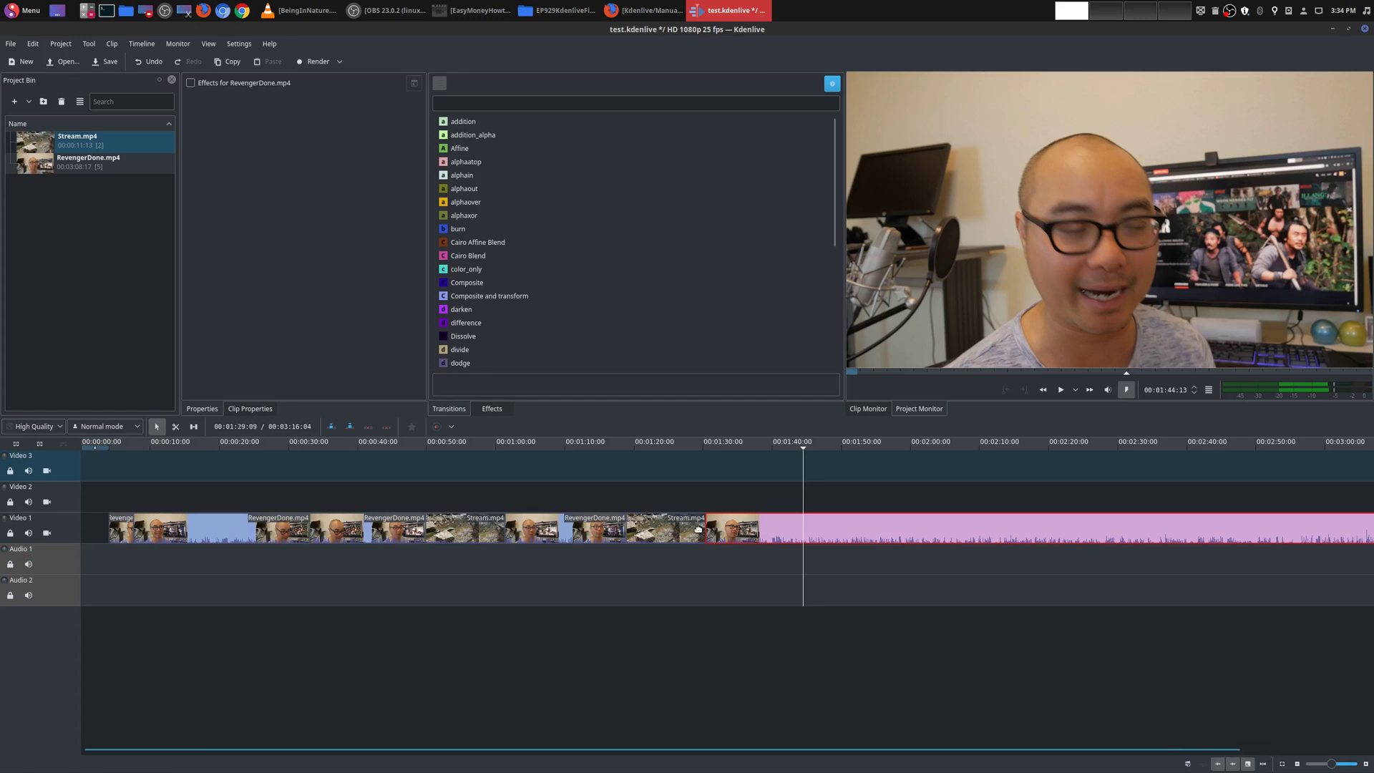
Move a Stream.mp4 clip up onto Video 2 and add a Dissolve where it overlaps the clip below.
mouse_move(675, 529)
mouse_down()
mouse_move(676, 501)
mouse_move(702, 504)
mouse_move(686, 504)
mouse_up()
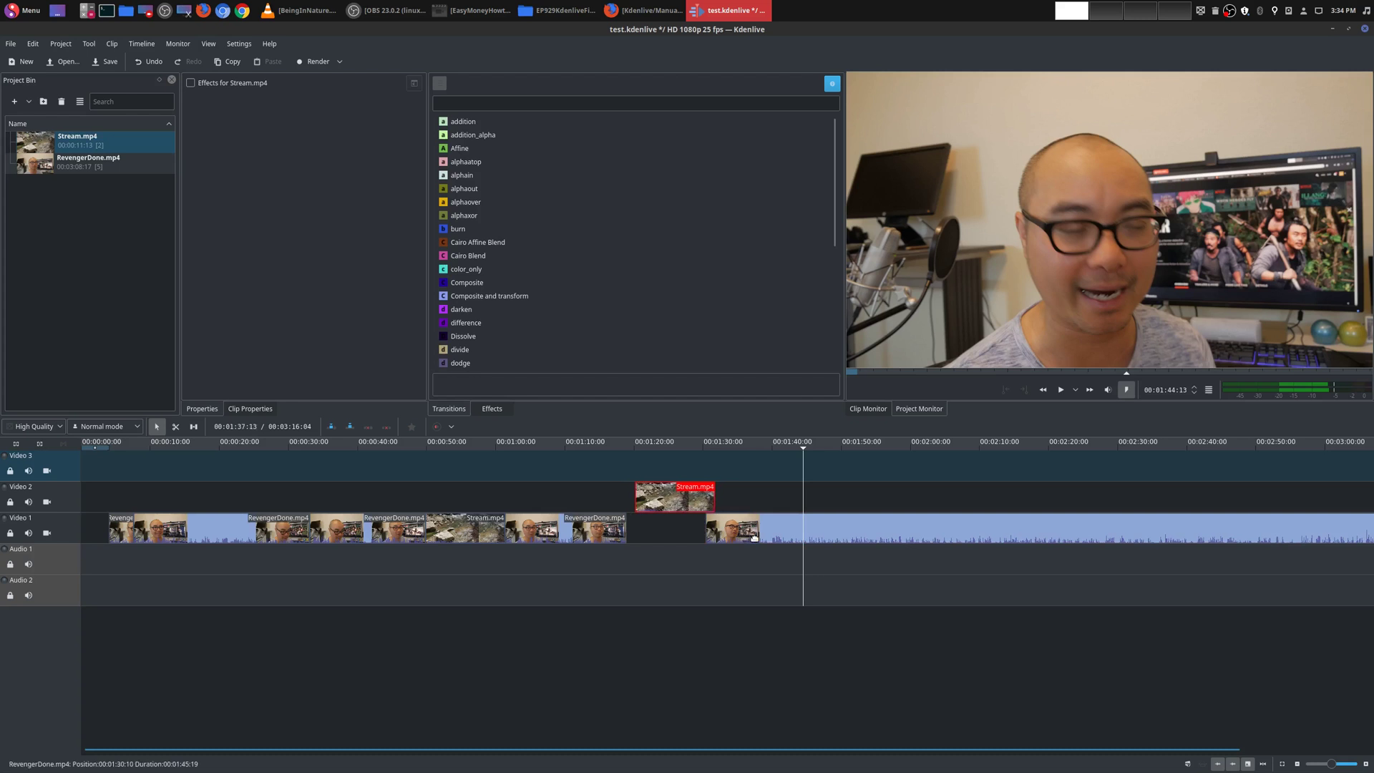
scroll(805, 514, up, 3)
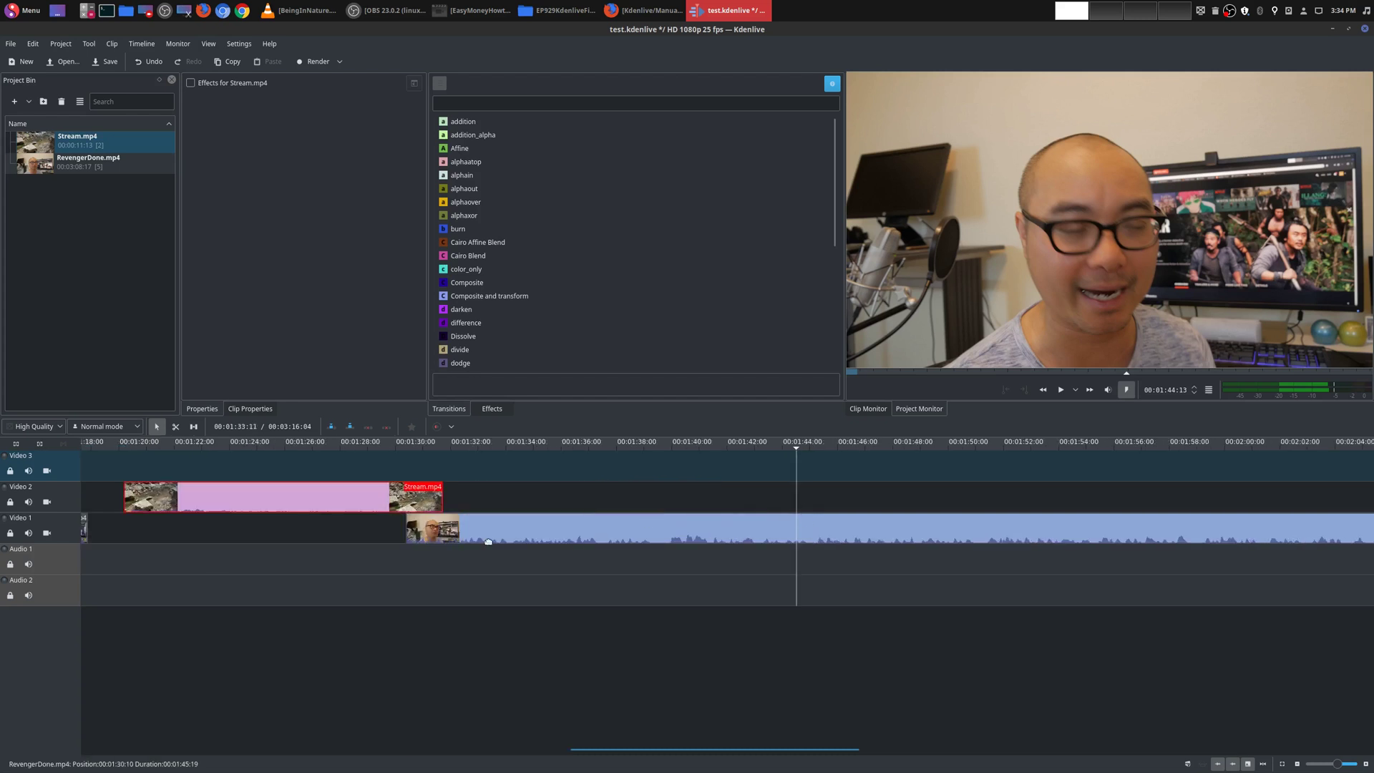
click(442, 512)
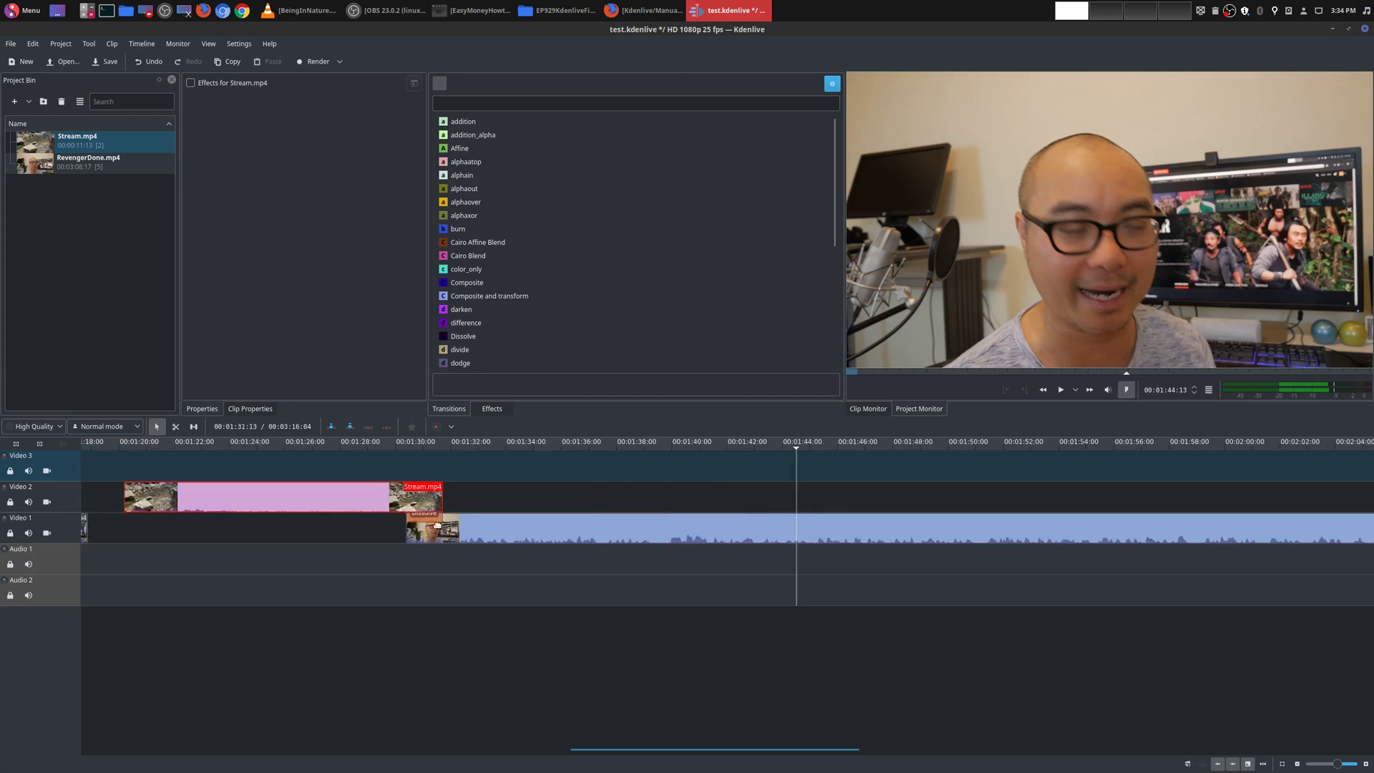
Scrub the playhead from 01:30:00 through the dissolve to just past the transition.
click(419, 474)
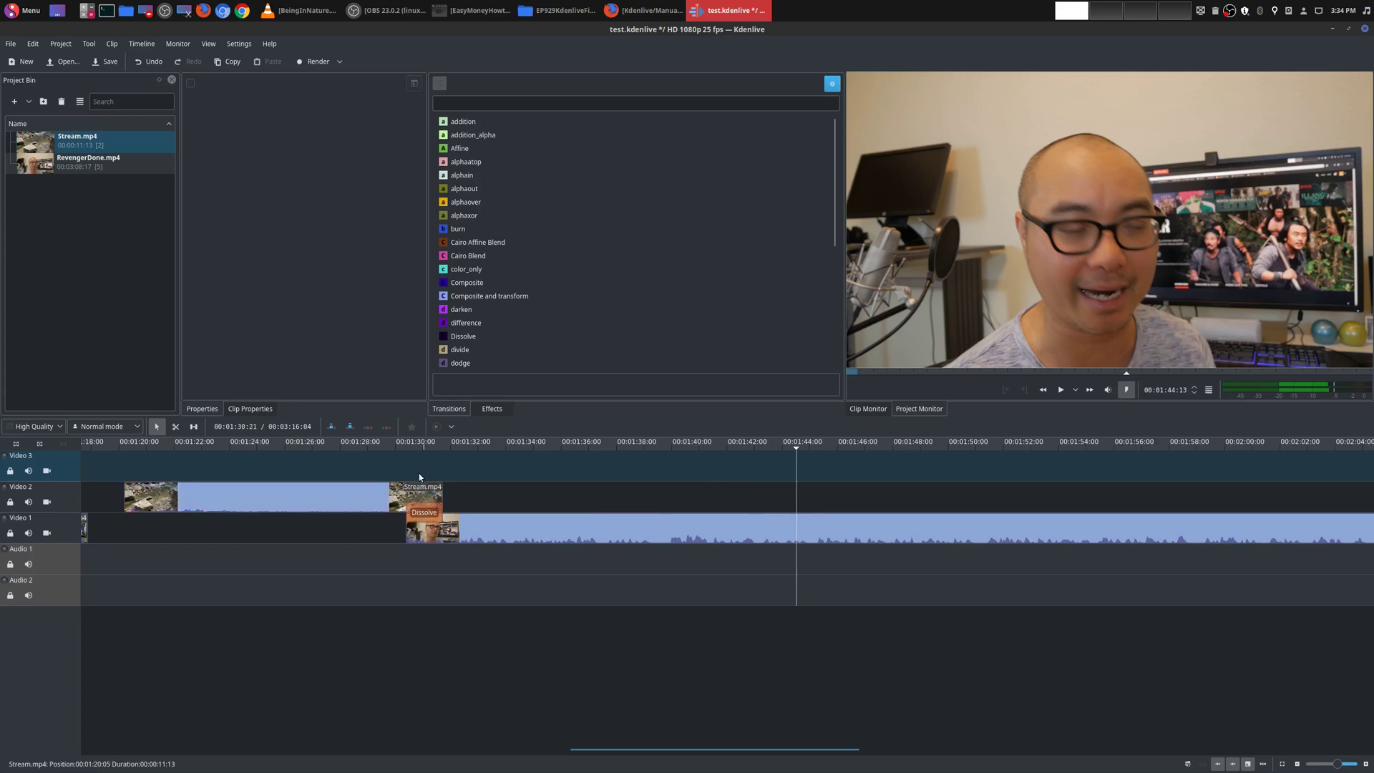
click(419, 473)
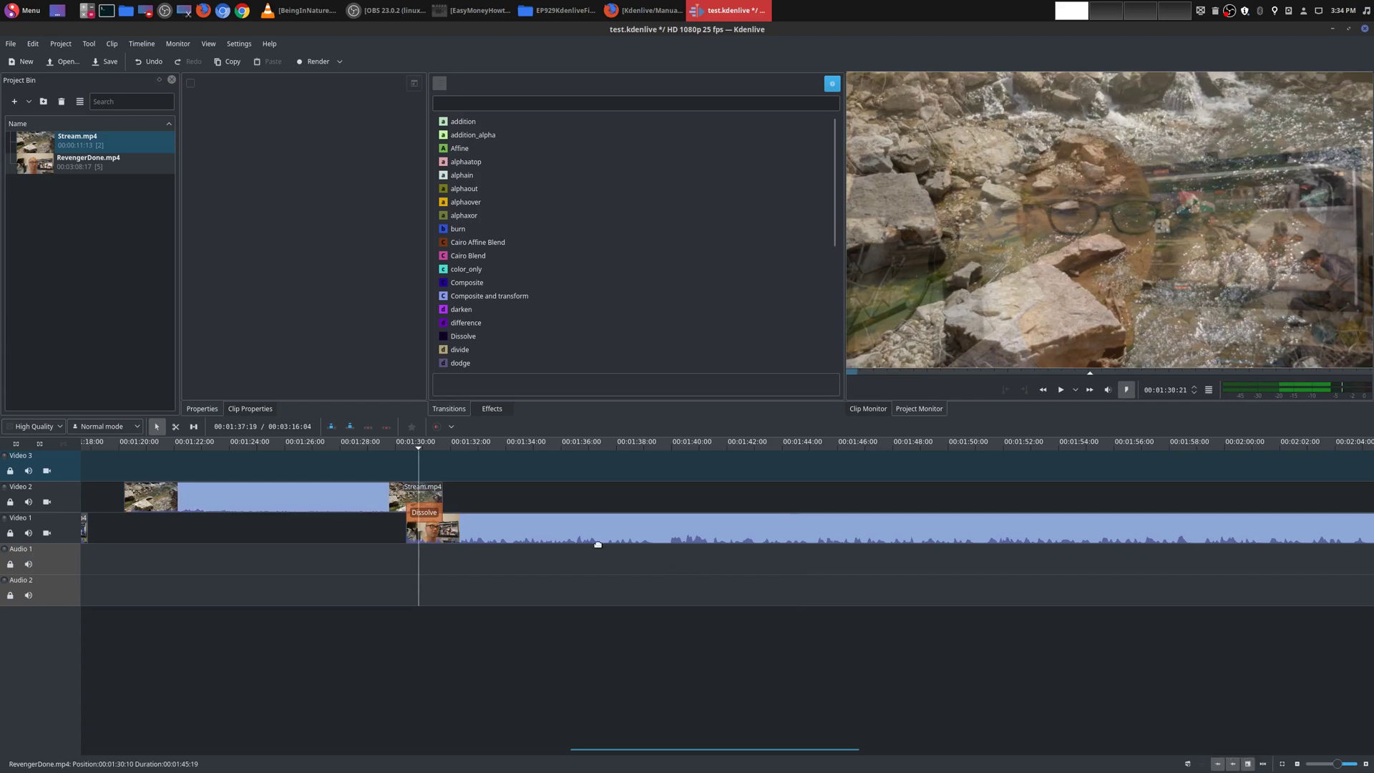
click(395, 472)
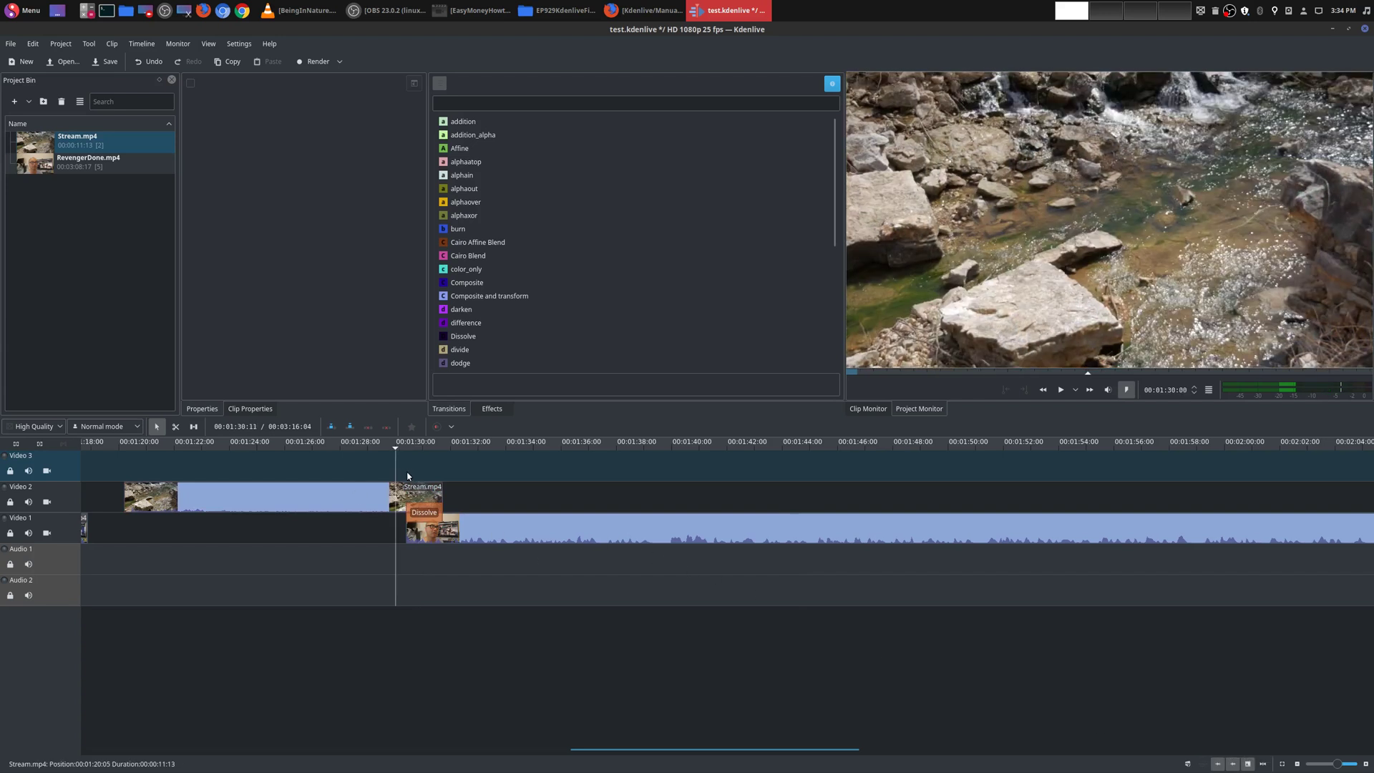
click(415, 470)
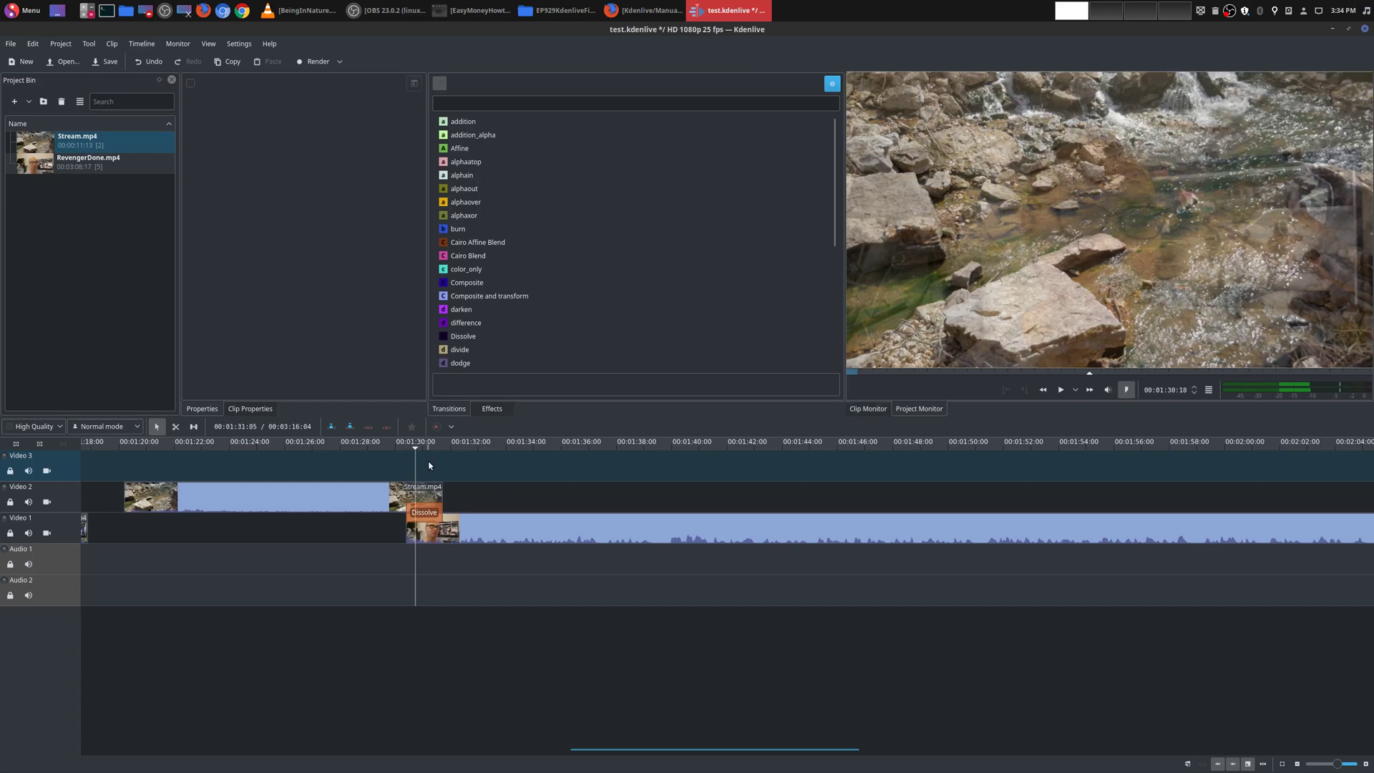
click(460, 472)
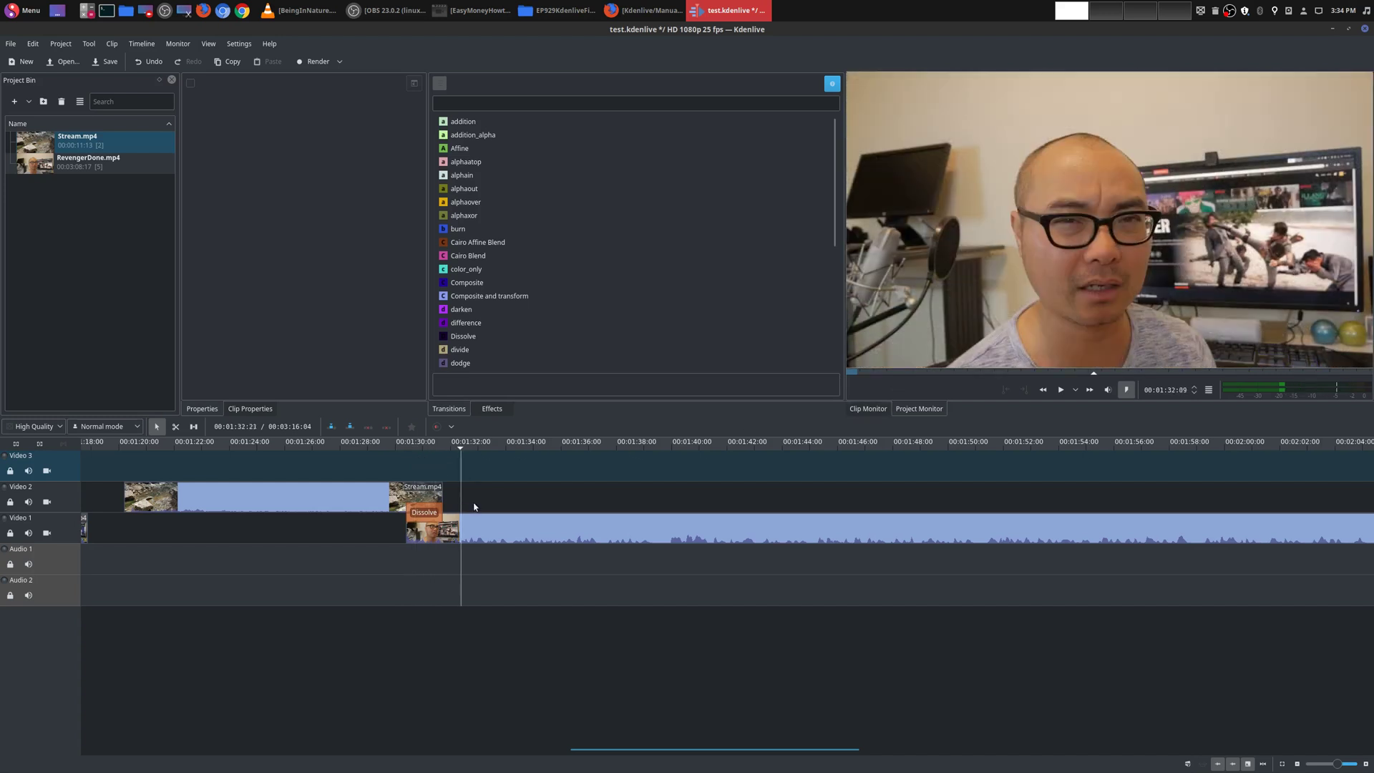
Delete the Dissolve transition and play the overlap to preview the plain cut.
click(424, 512)
key(Delete)
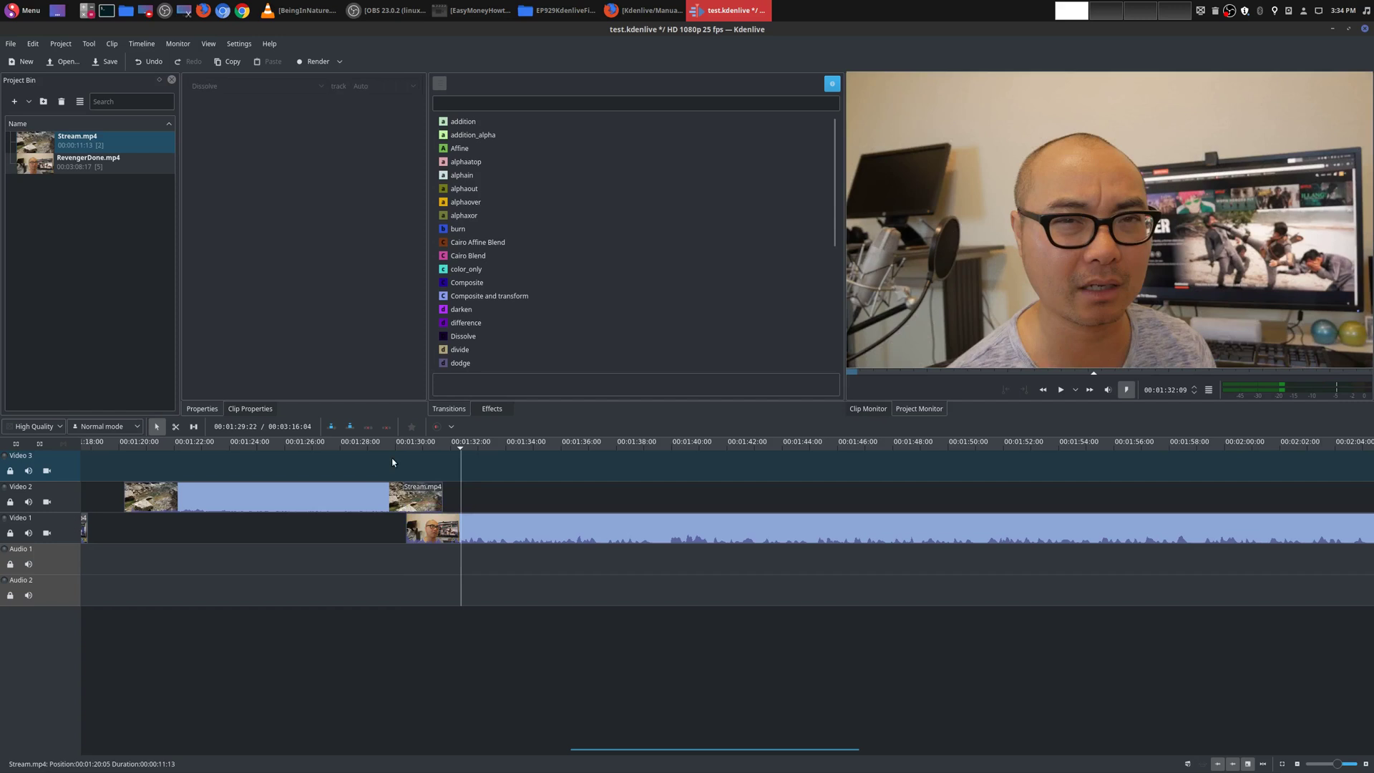
click(377, 464)
key(space)
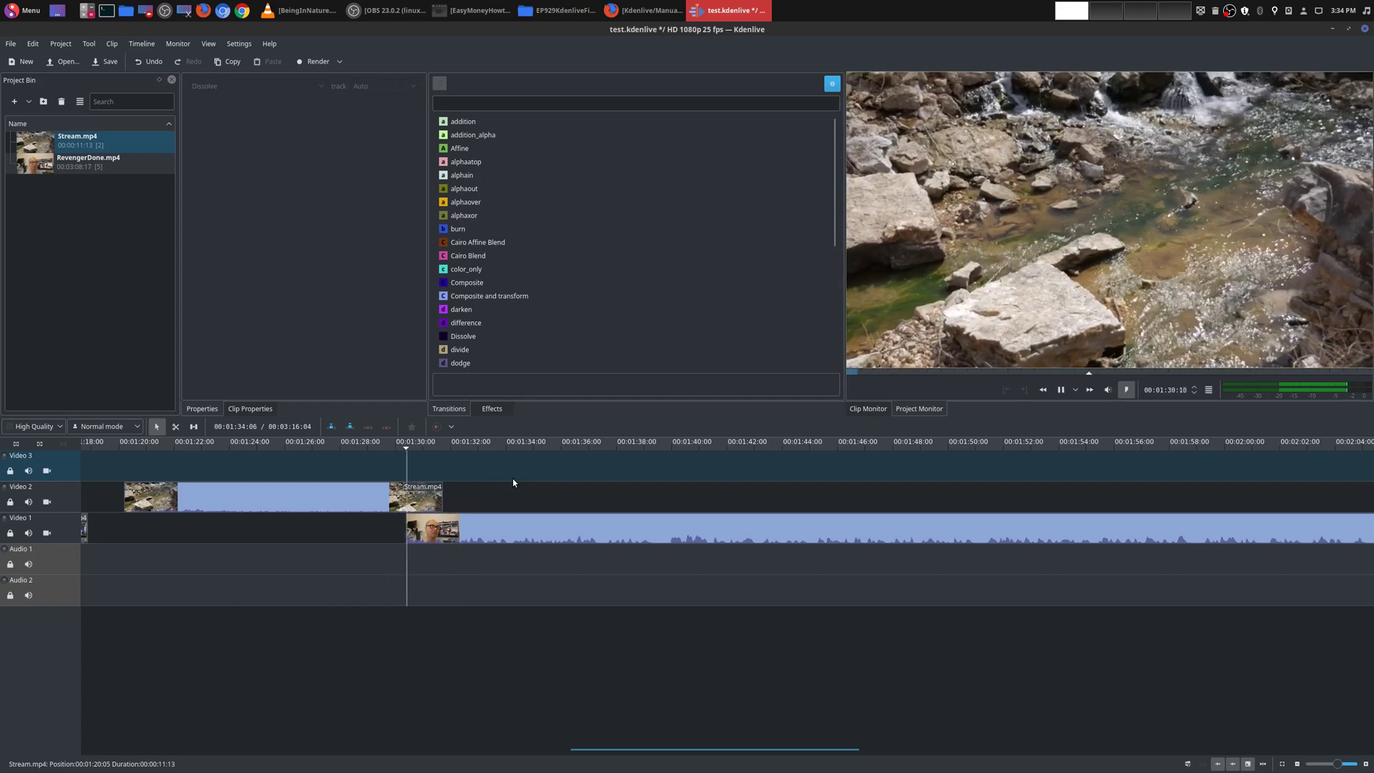
key(space)
Scrub through the blend from 00:01:30:17 to 00:01:31:13 to check the dissolve.
click(425, 473)
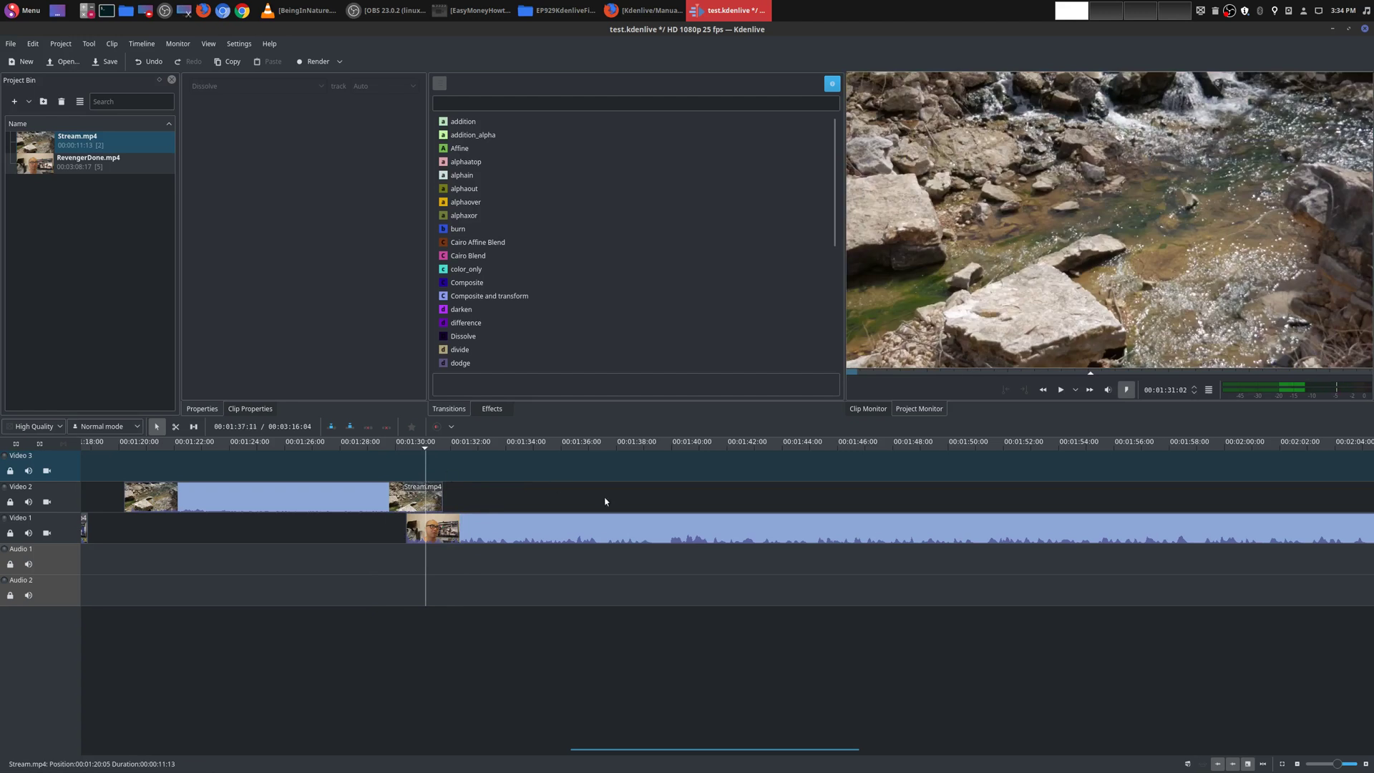
key(Home)
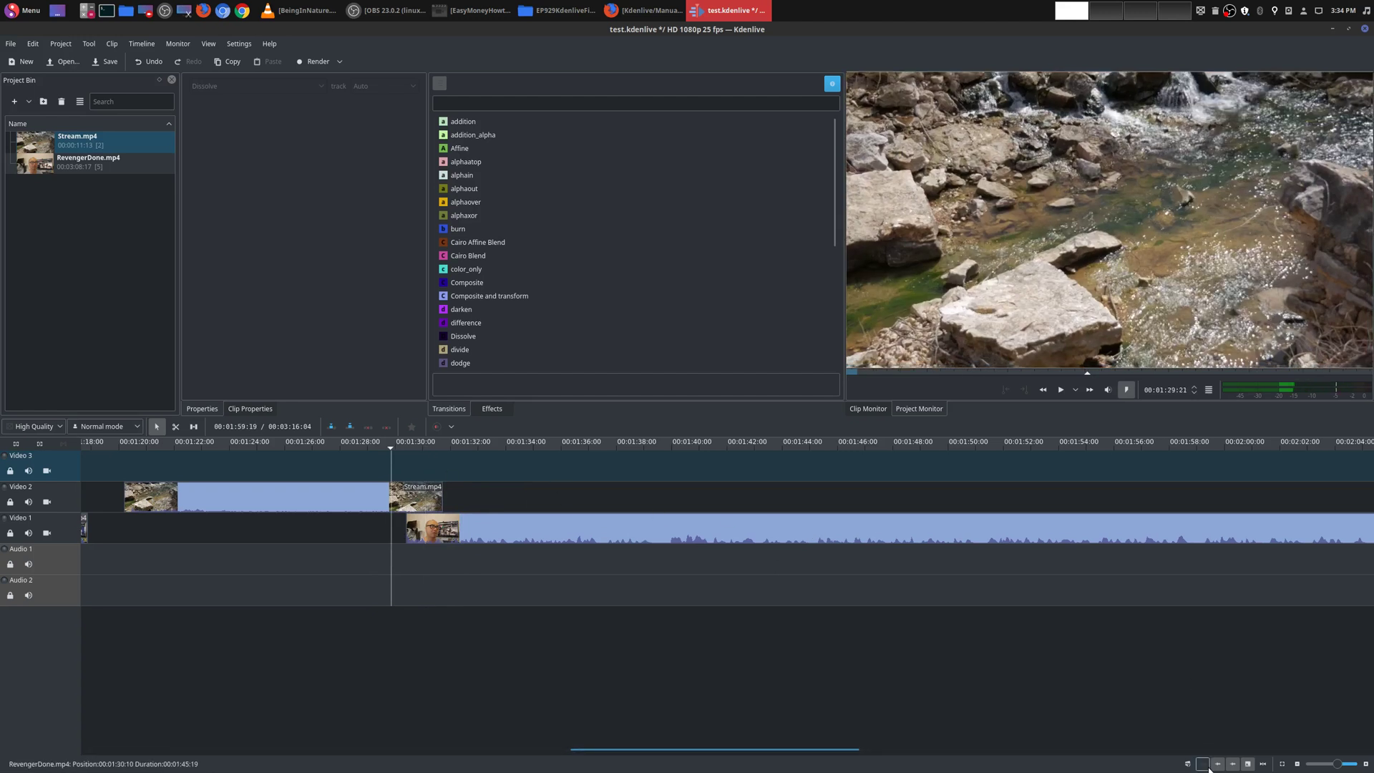
click(436, 505)
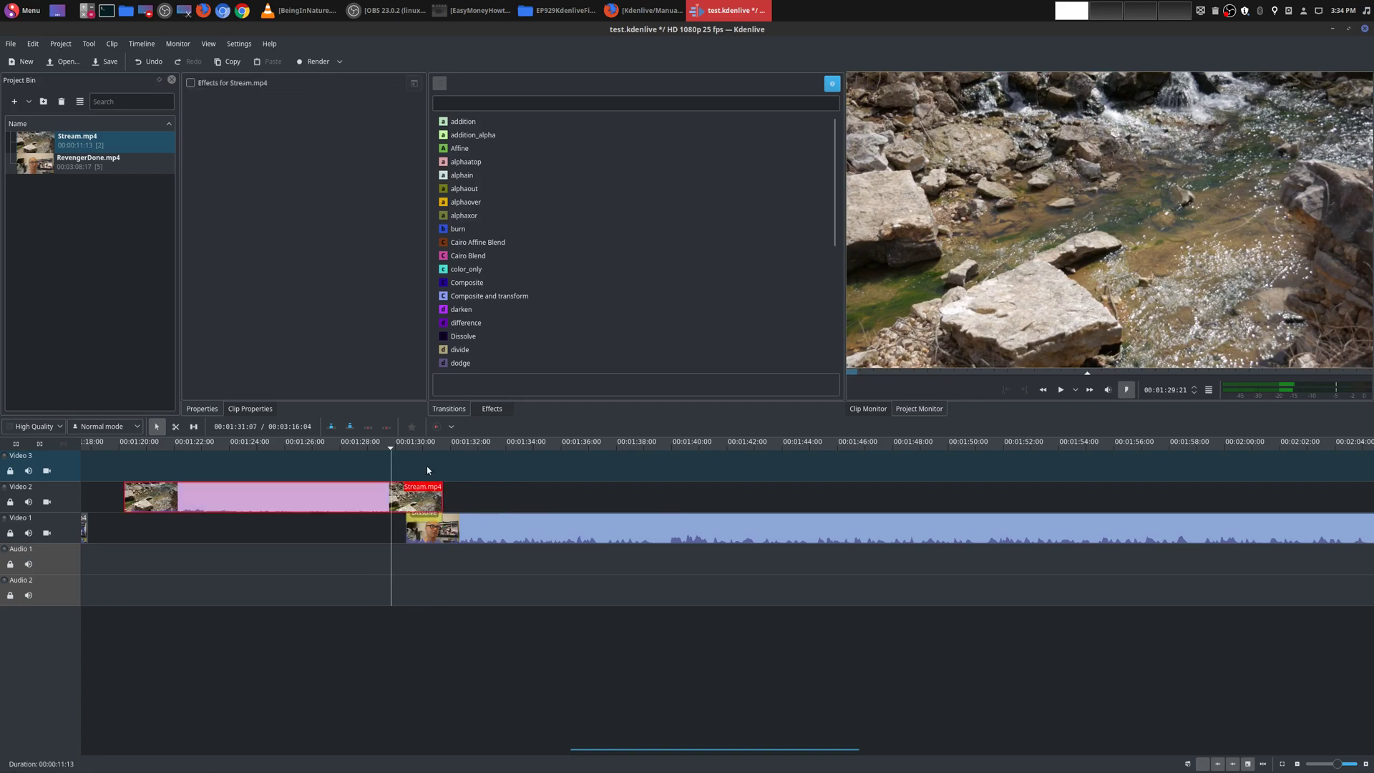
click(423, 465)
click(413, 463)
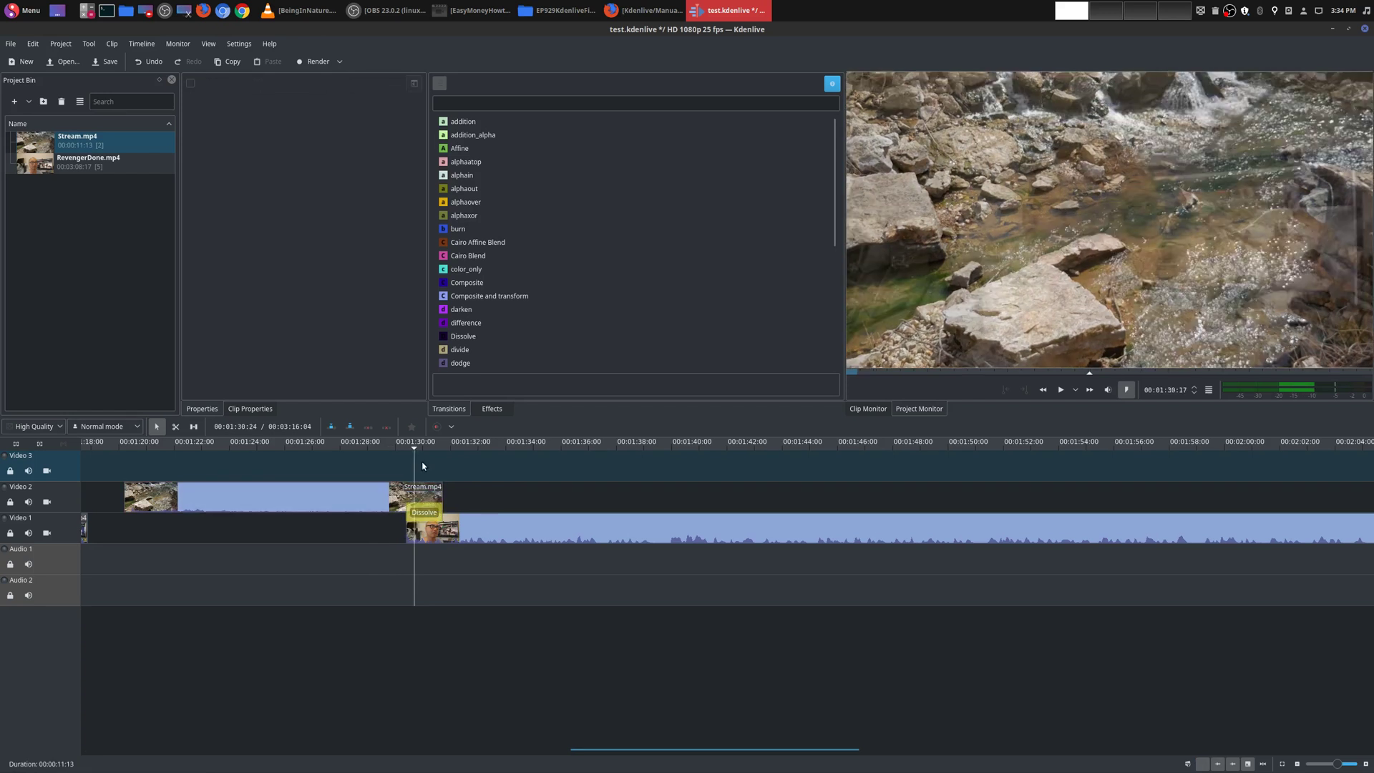
click(427, 466)
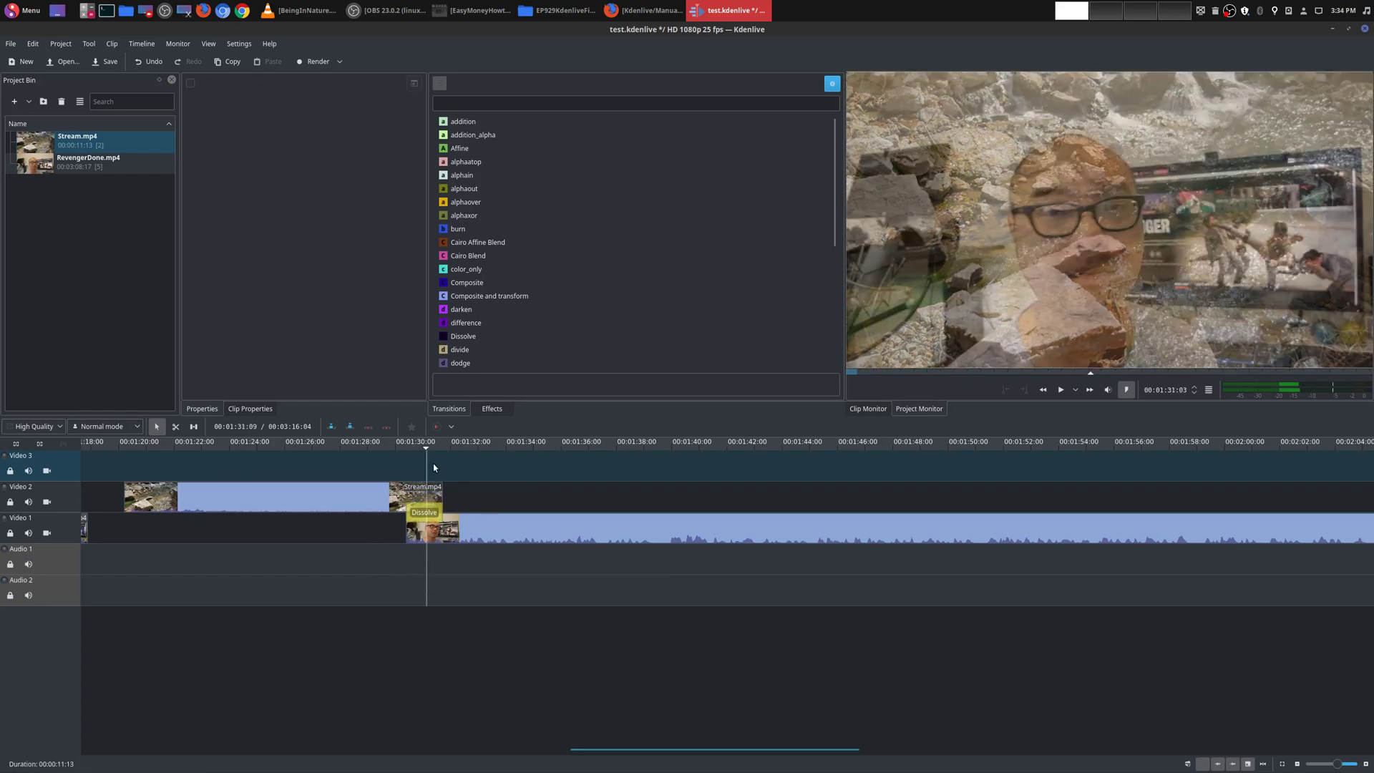
click(434, 467)
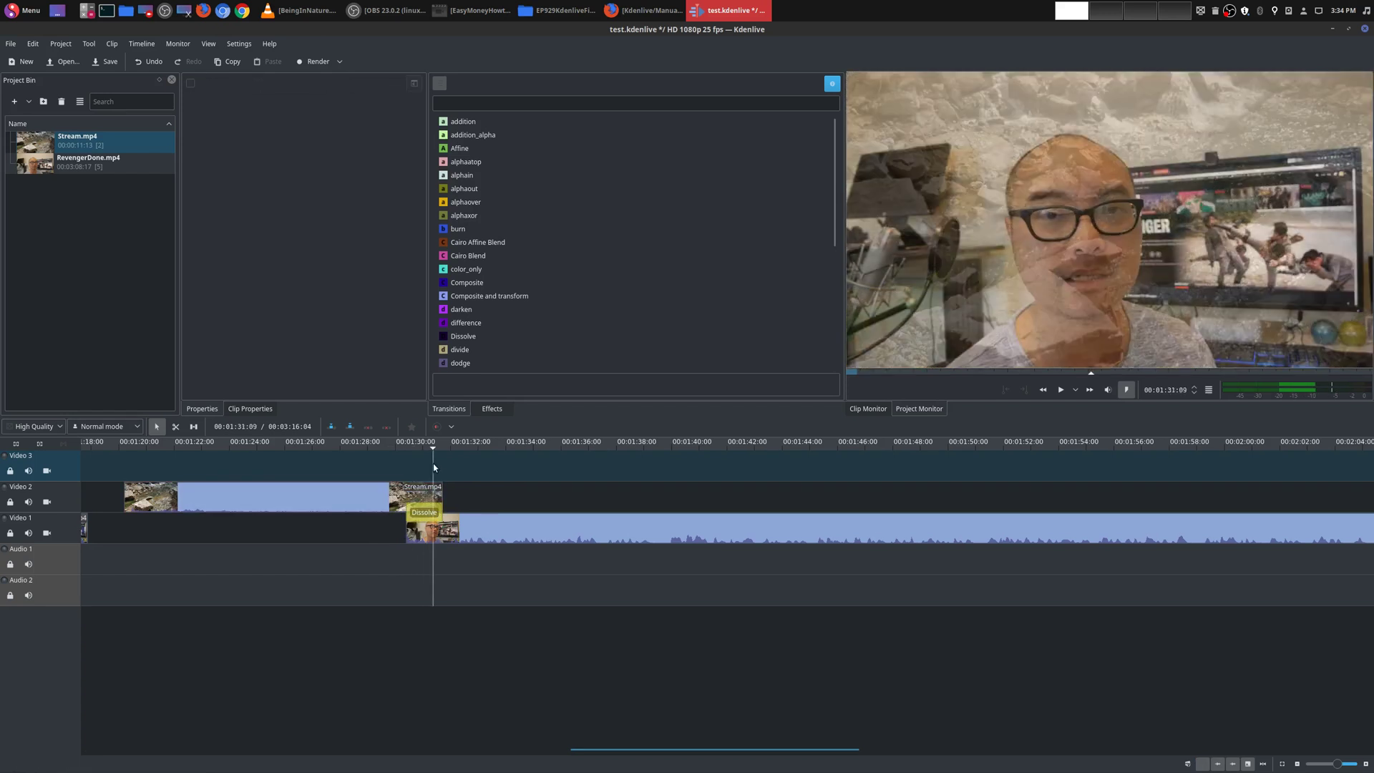
click(437, 469)
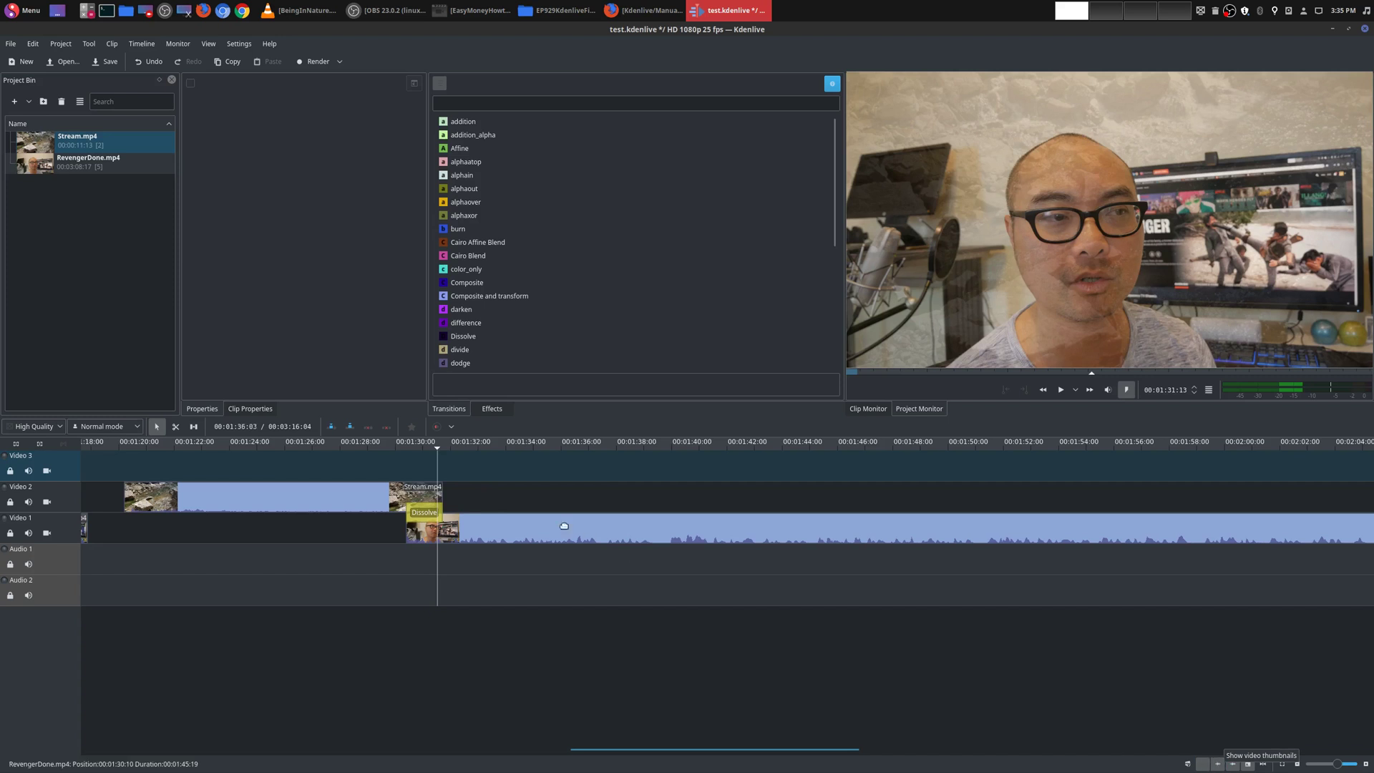
Park the playhead at 00:01:34:11 and toggle clip thumbnails and audio waveforms off and back on.
click(517, 531)
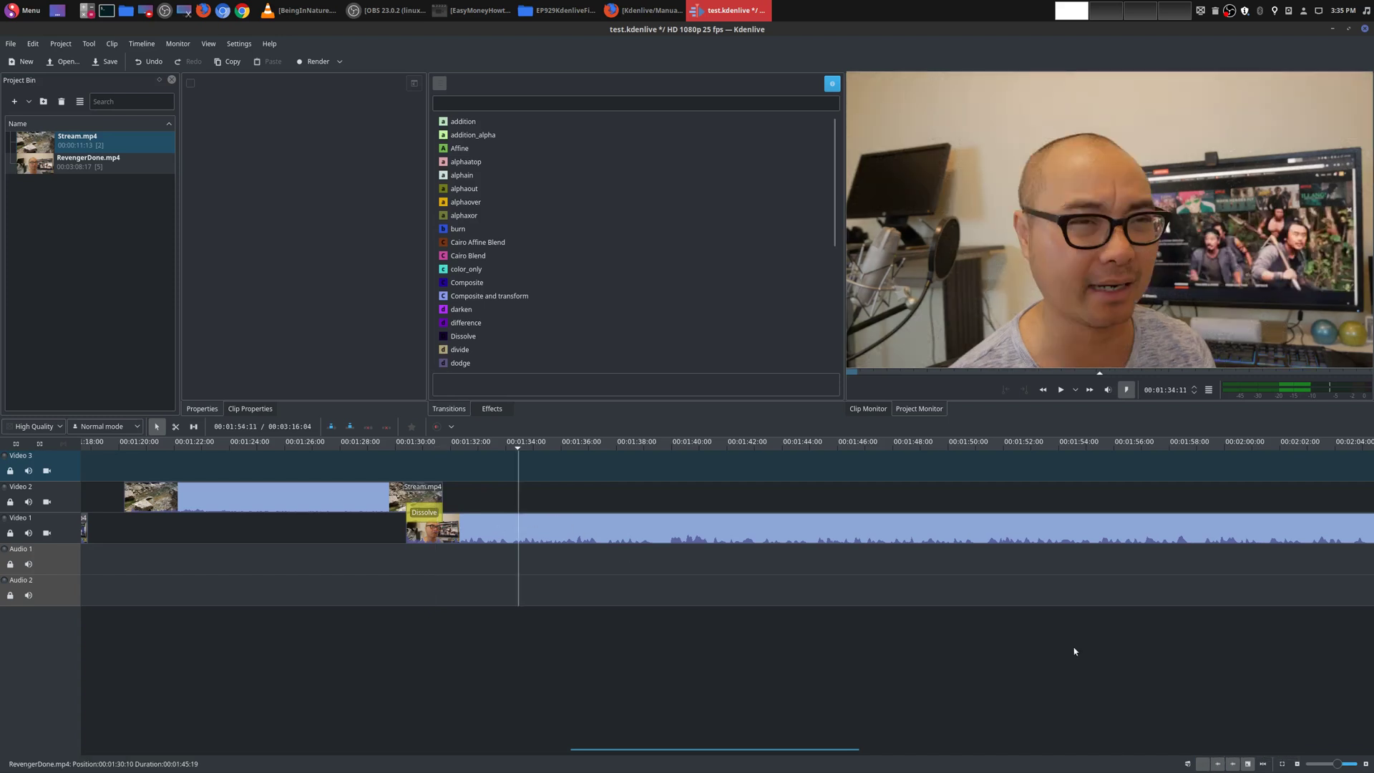
click(1216, 764)
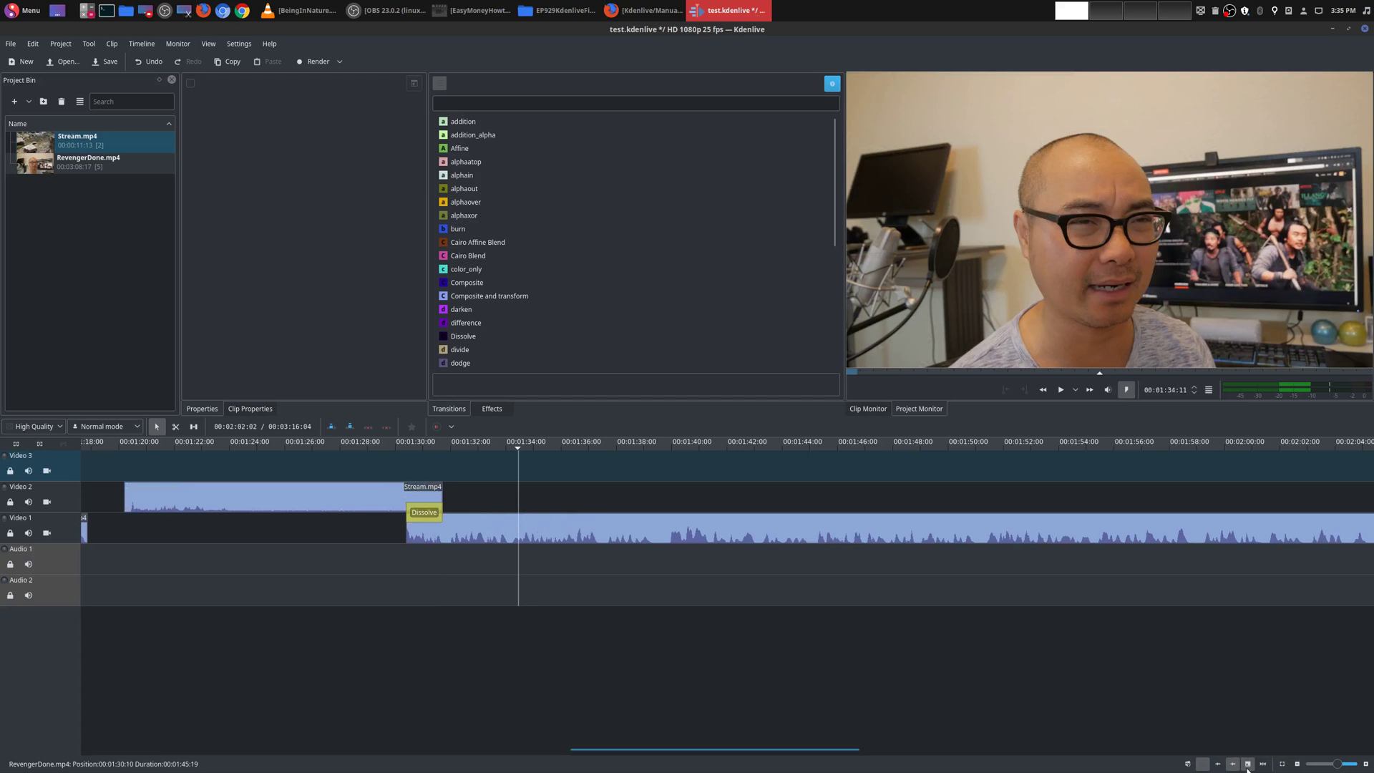
click(1217, 764)
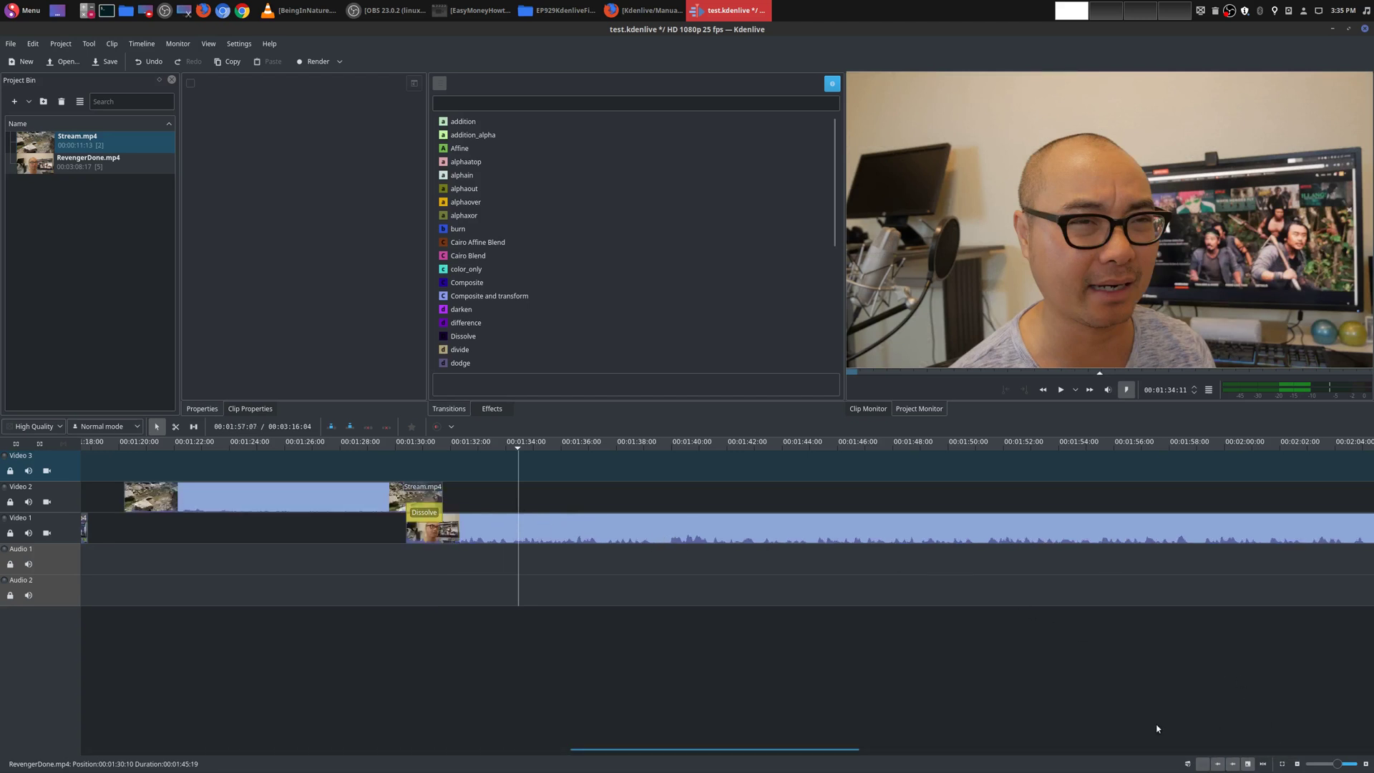
click(1233, 764)
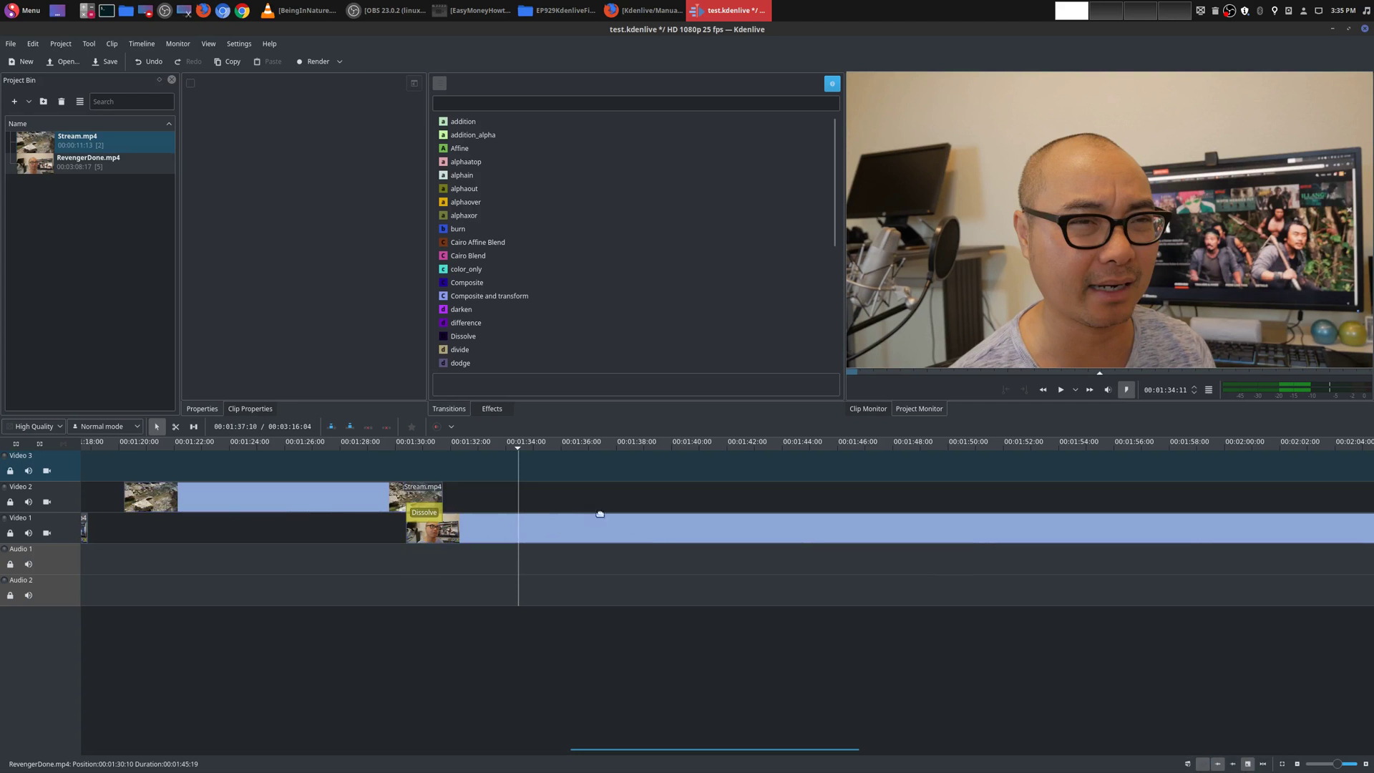
click(1232, 764)
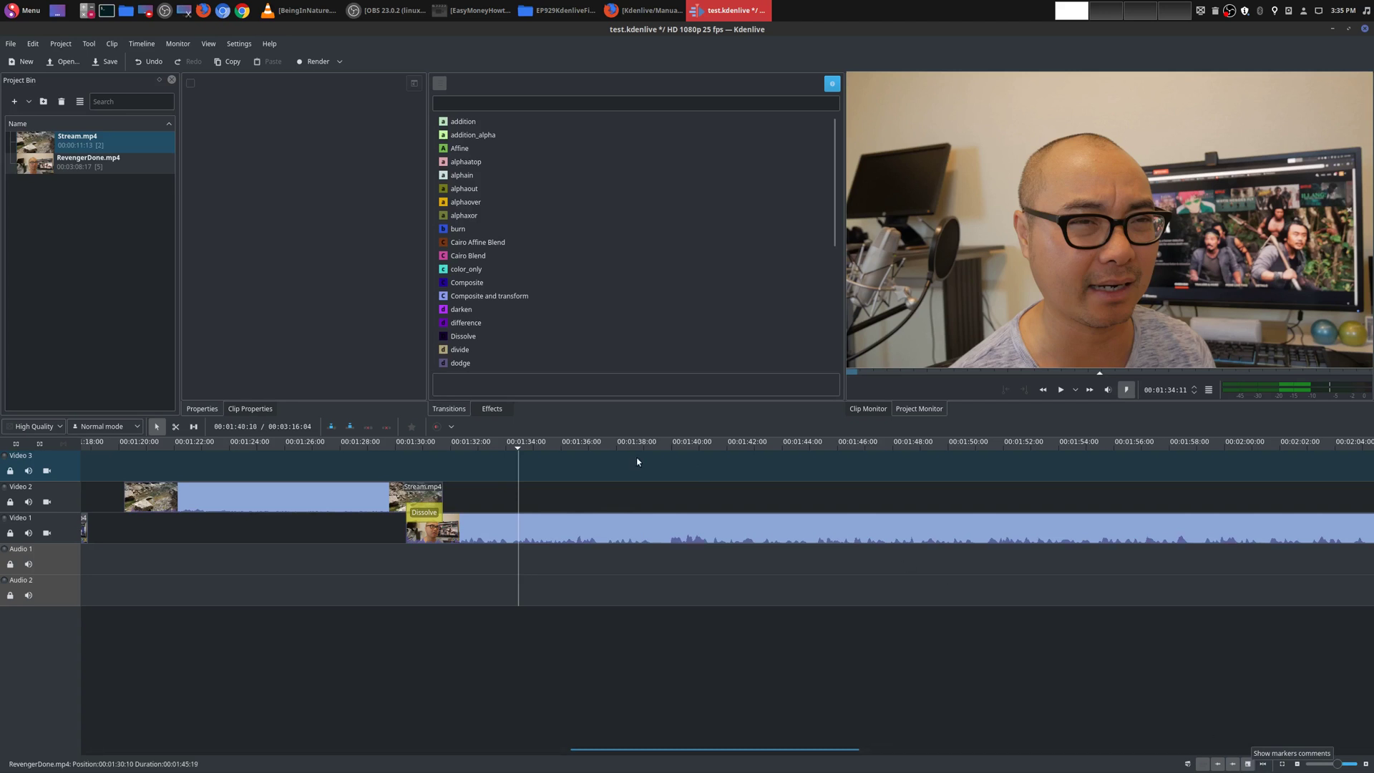
Add ruler guides at 00:01:34:11 and 00:01:42:15.
right_click(518, 447)
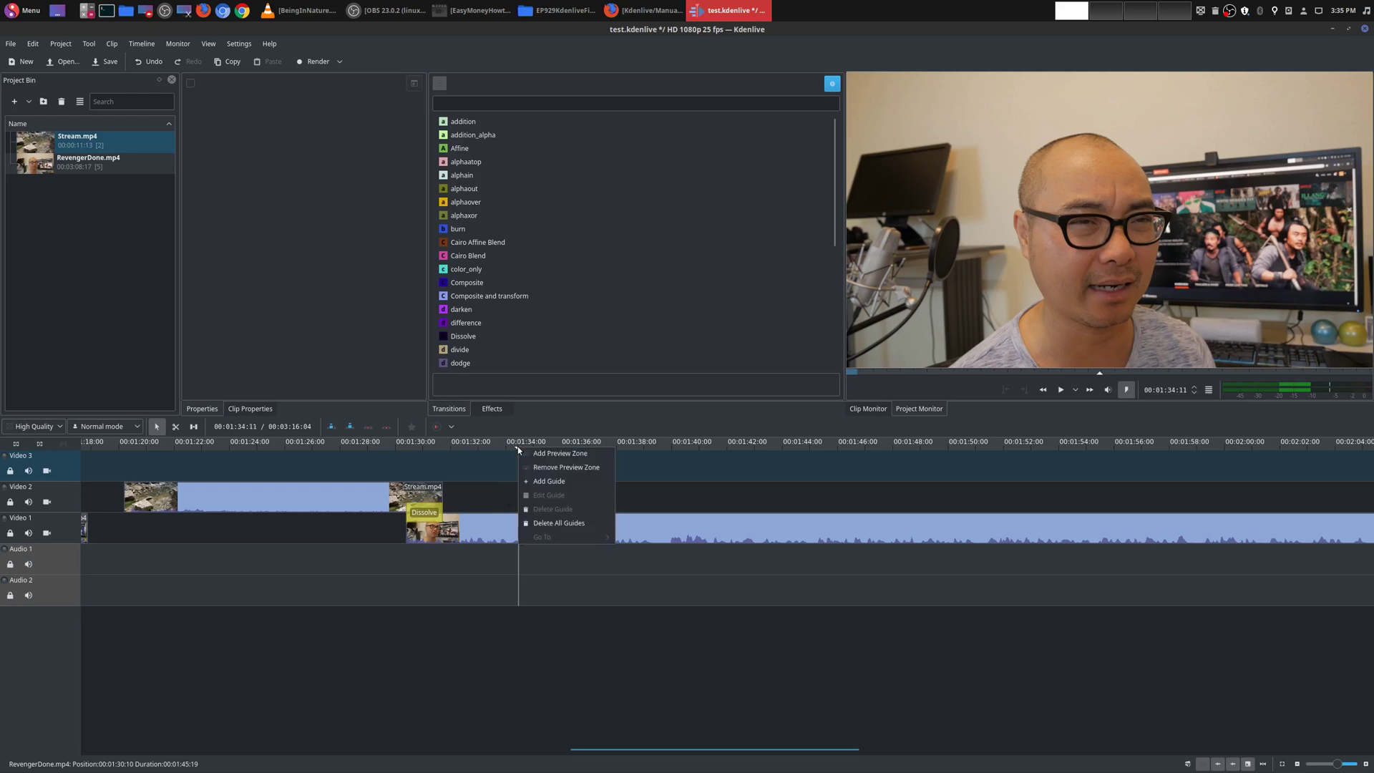
click(545, 484)
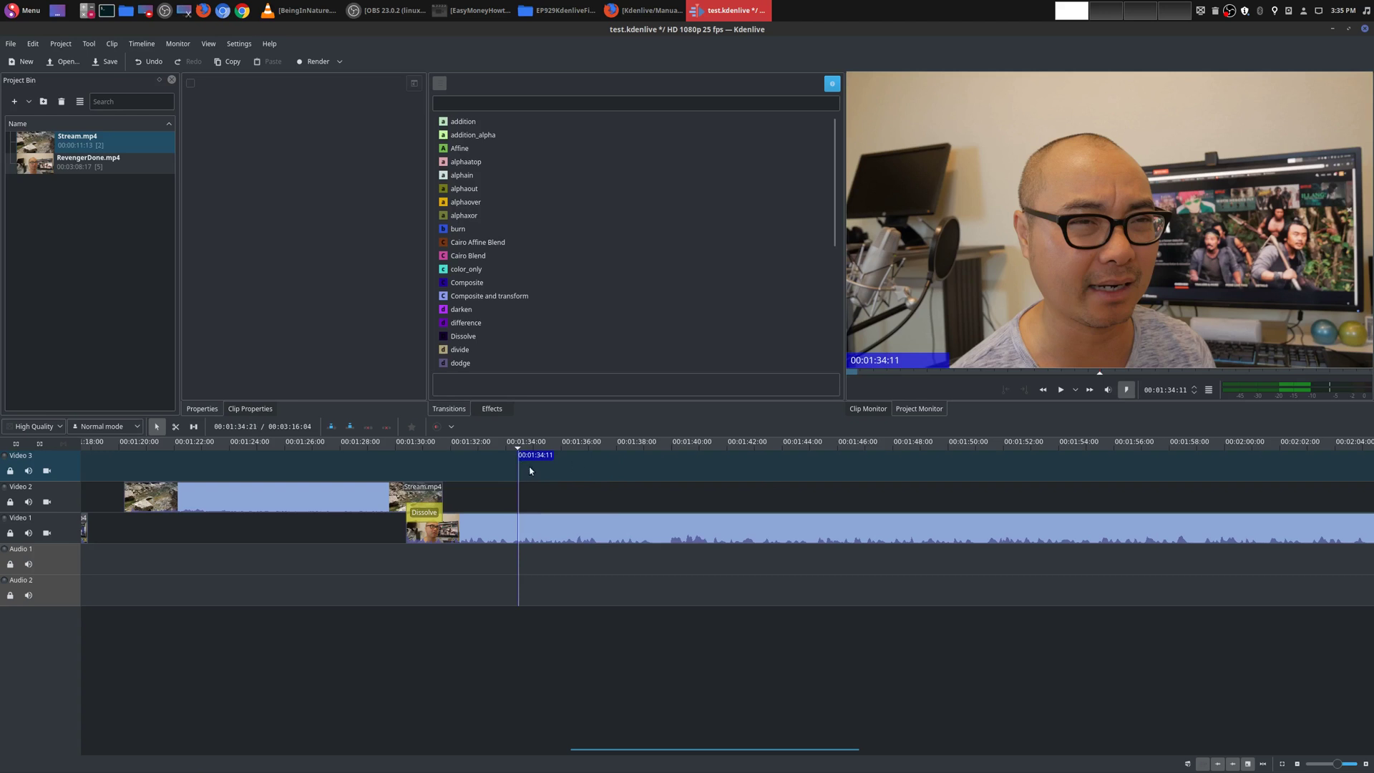
click(743, 473)
right_click(741, 448)
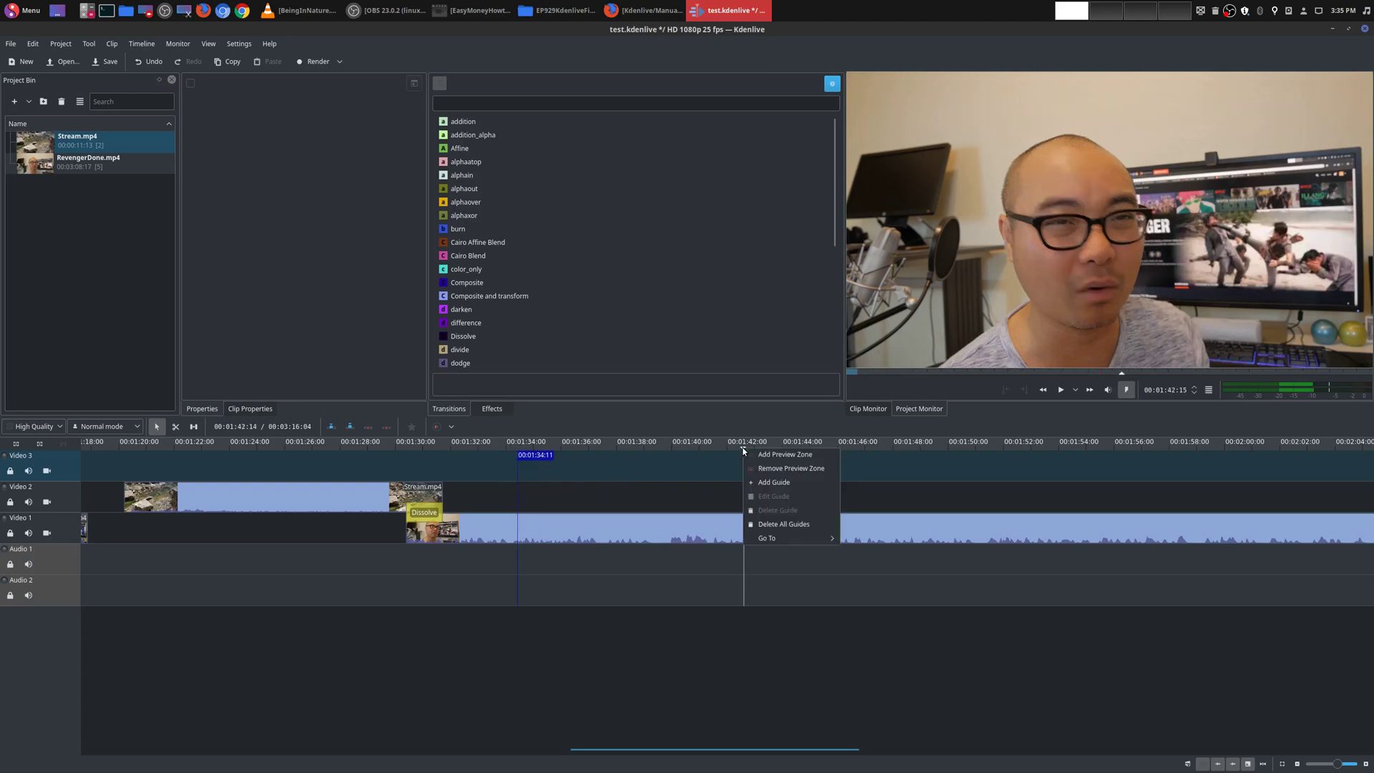
click(770, 487)
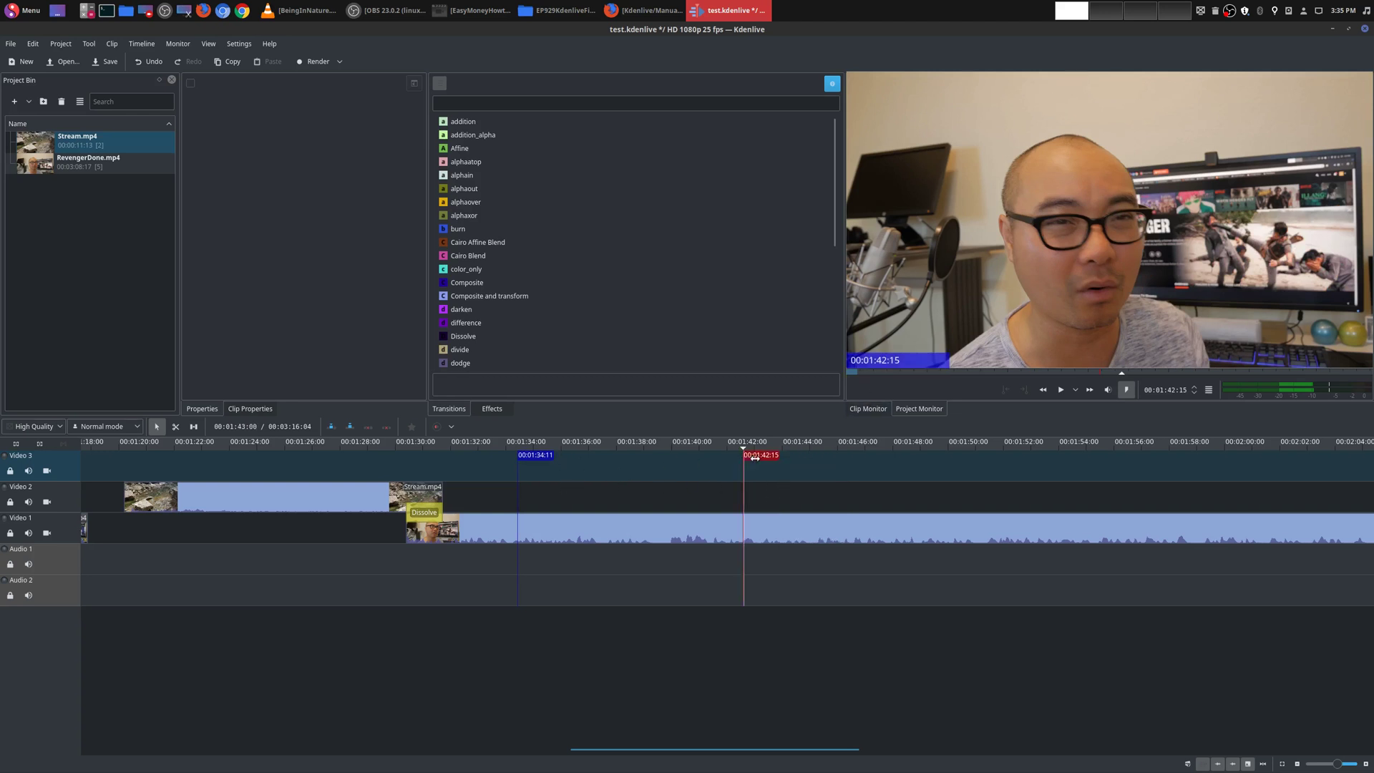
Jump between the two guides via the ruler's Go To menu, ending back at 00:01:34:11.
right_click(755, 458)
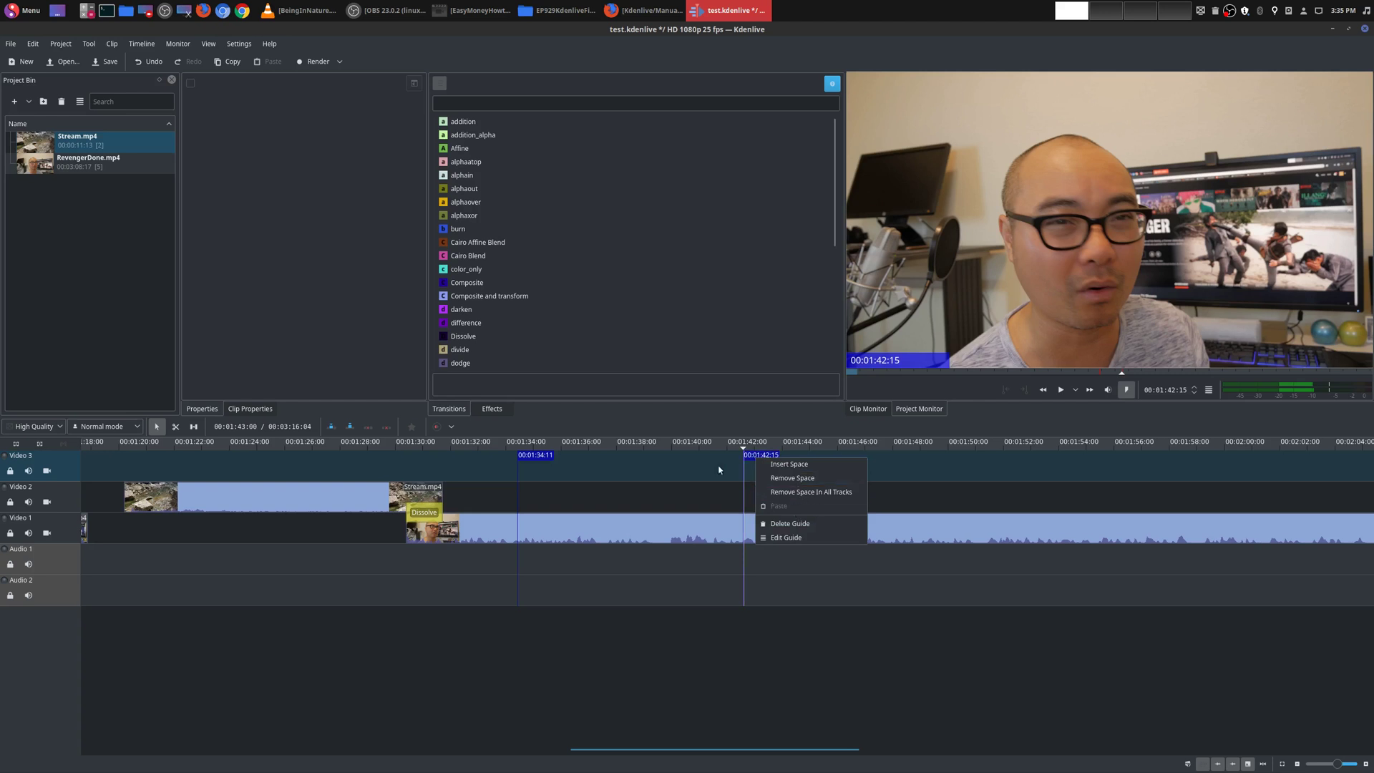
click(790, 523)
right_click(742, 449)
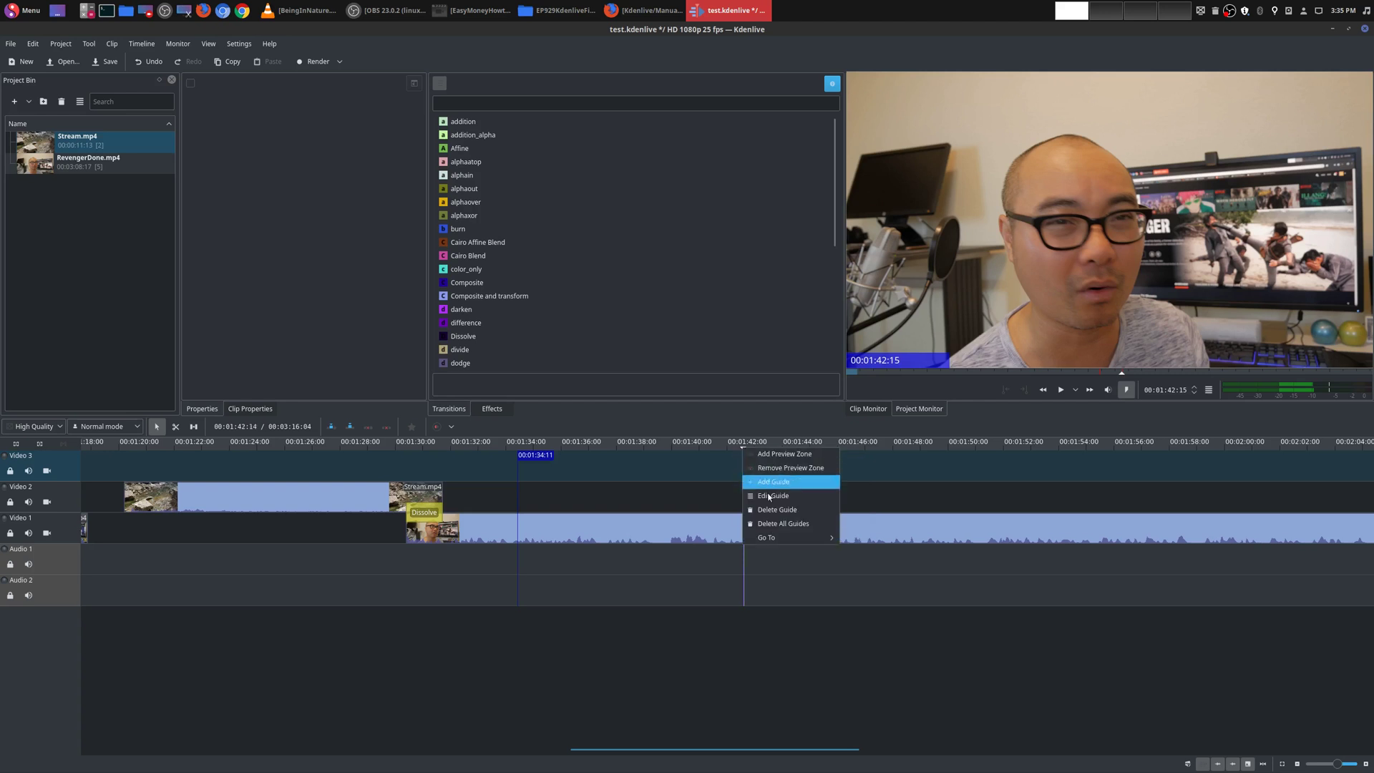
mouse_move(801, 537)
click(899, 537)
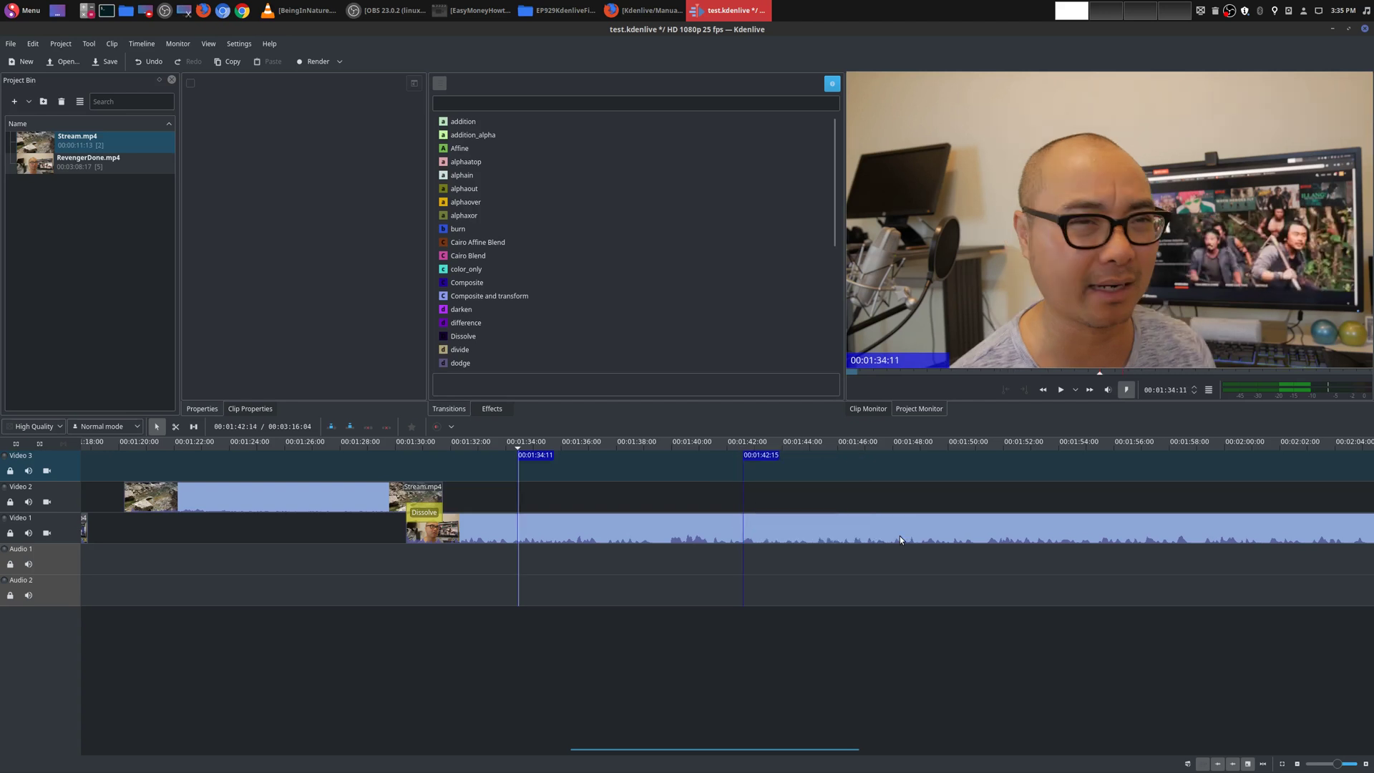
right_click(518, 448)
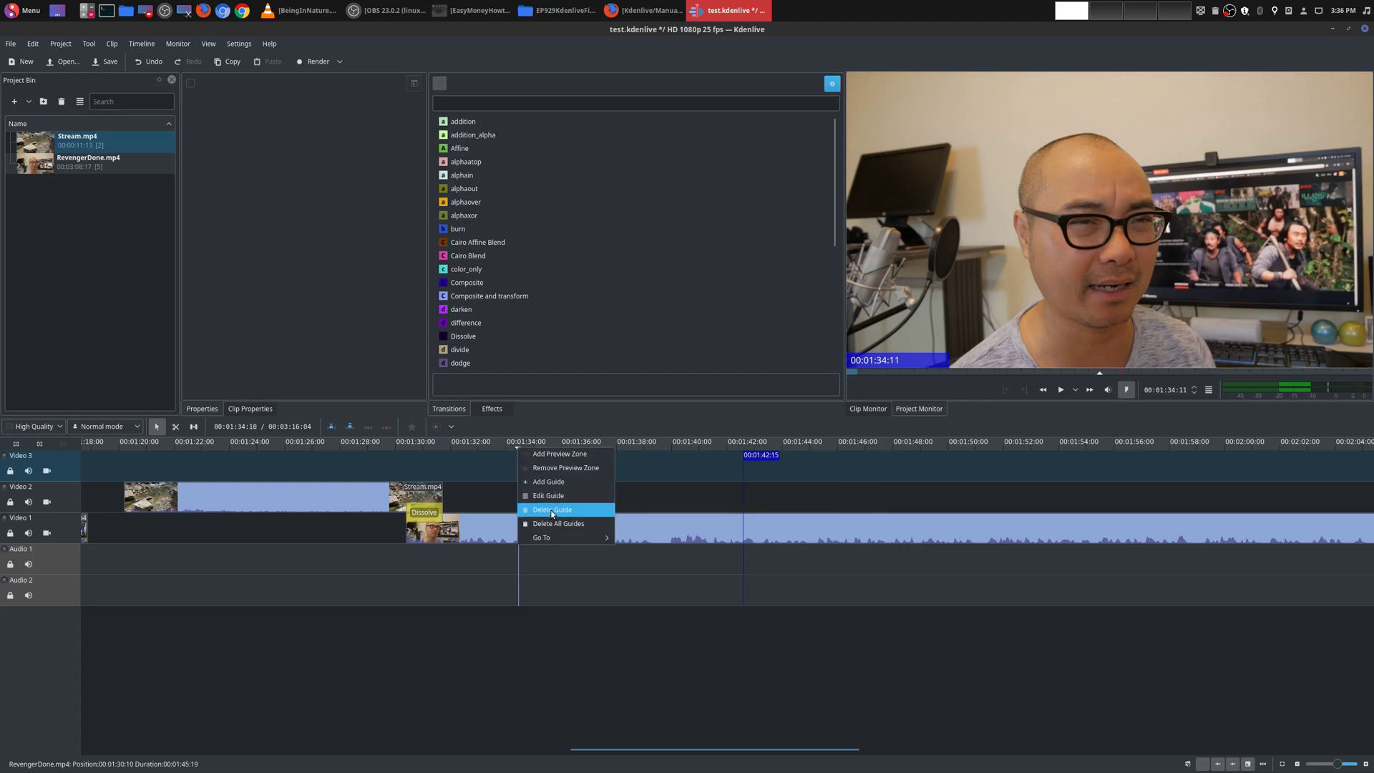
mouse_move(560, 535)
click(686, 553)
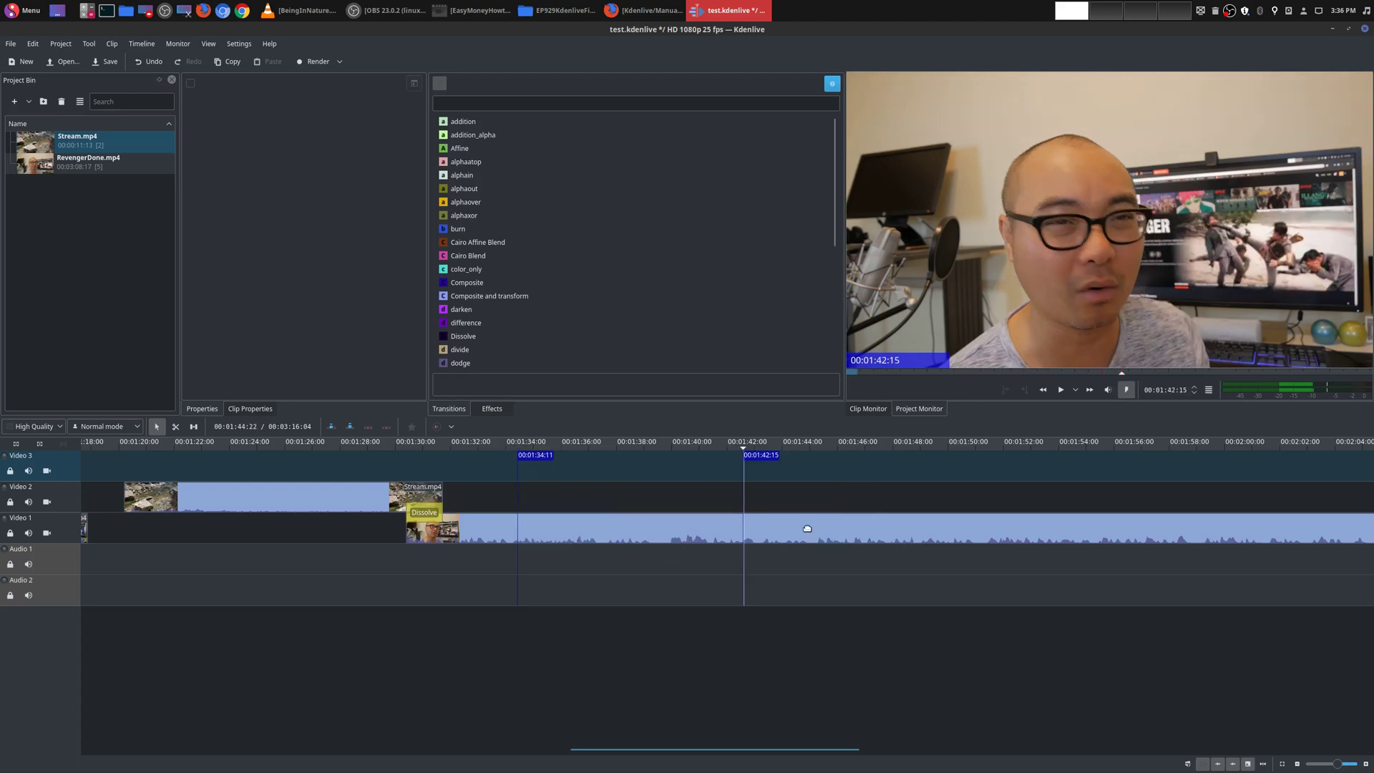
click(518, 490)
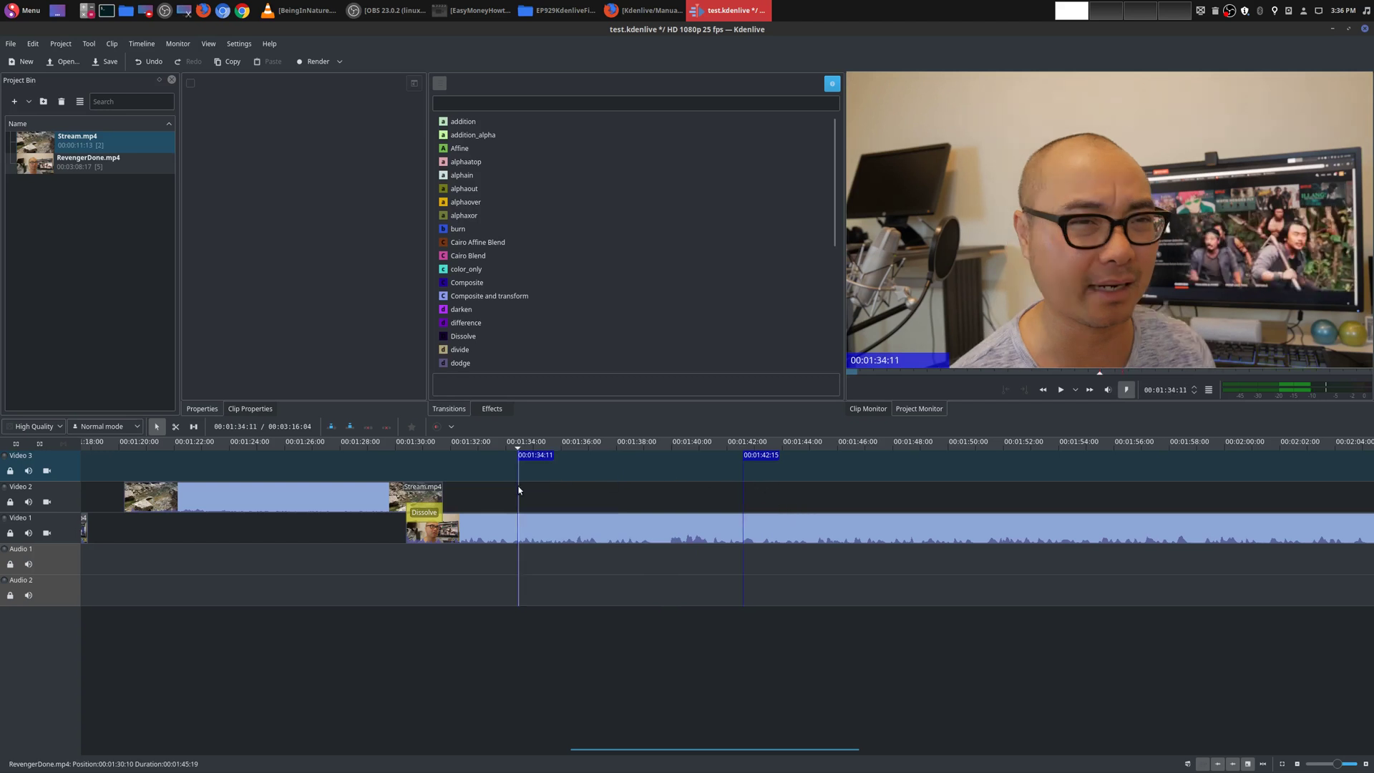
Name the 00:01:42:15 guide Mark2 and add a guide named Mark1 at 00:01:34:11 with Shift+G.
double_click(741, 531)
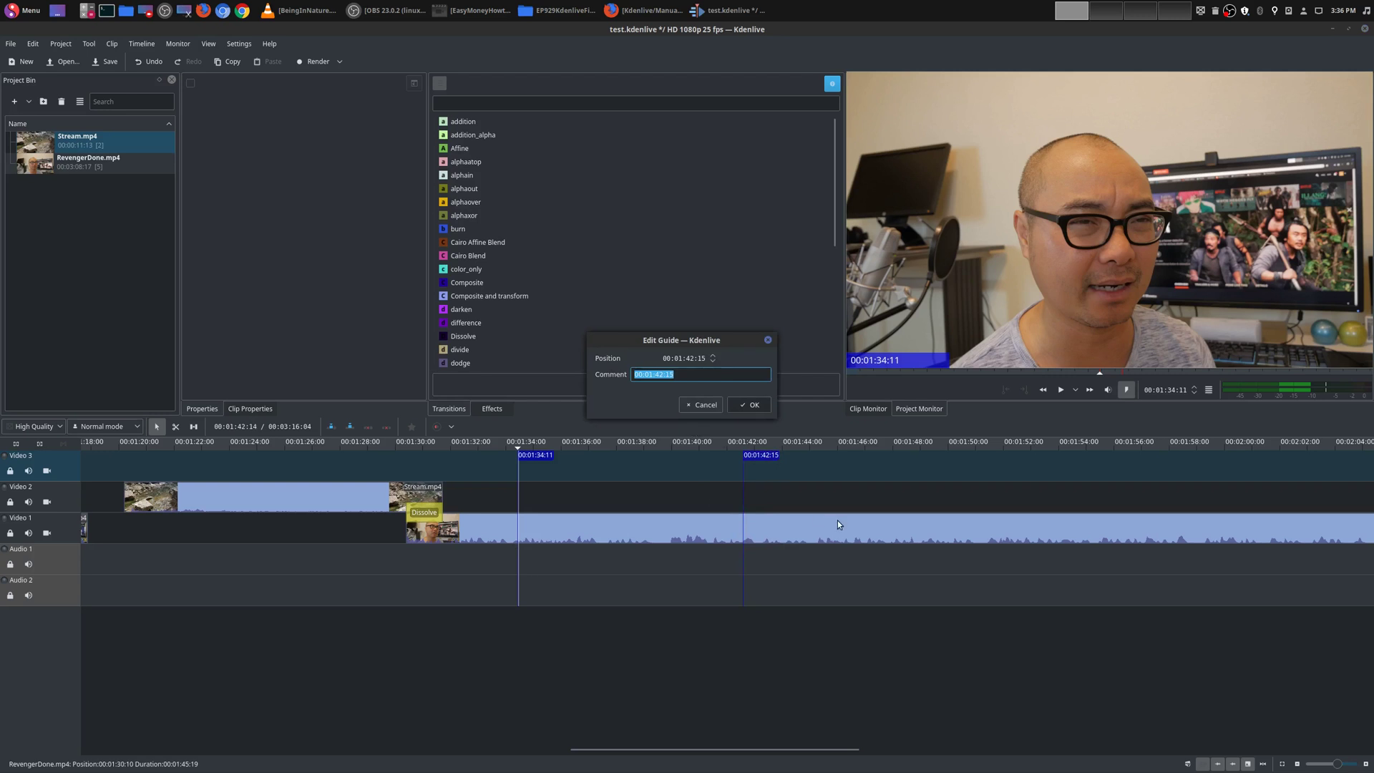
text(Mark2)
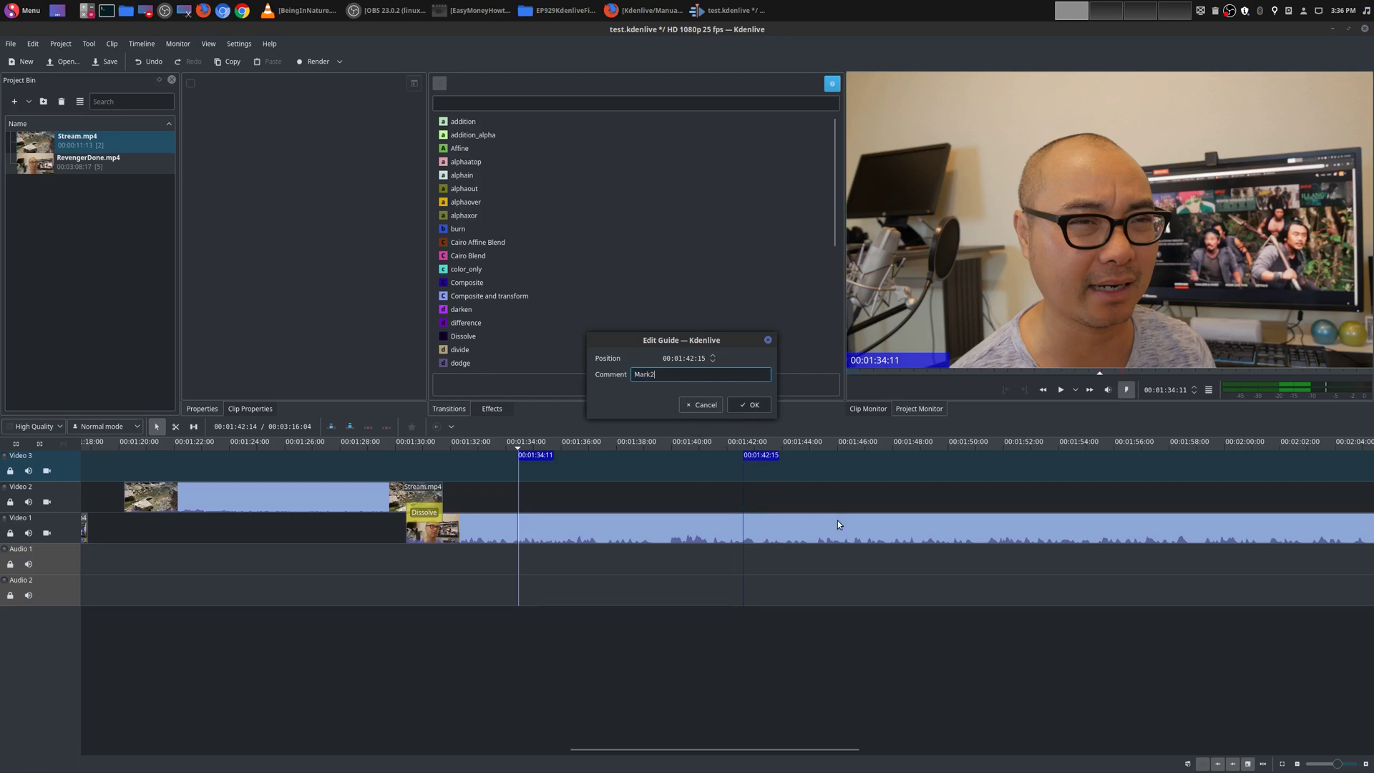
click(751, 405)
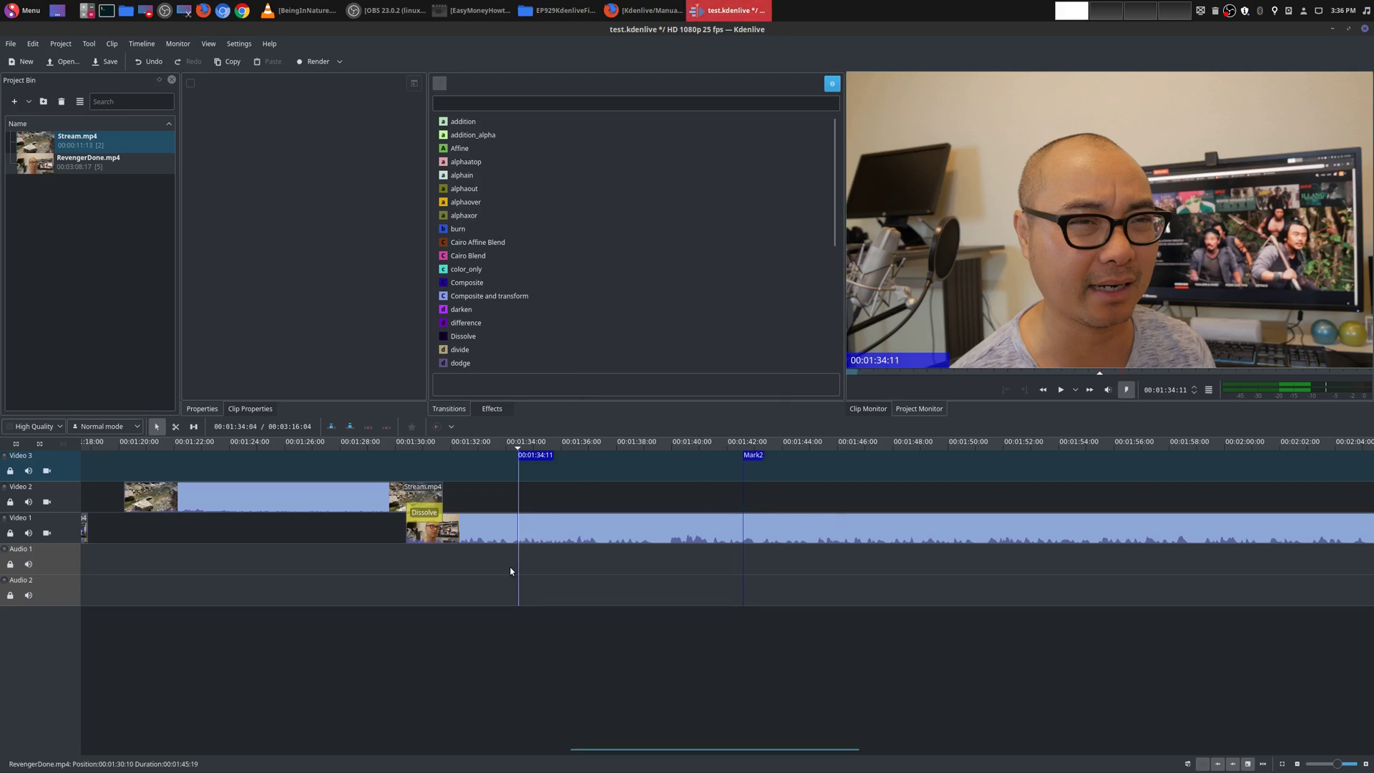
click(517, 523)
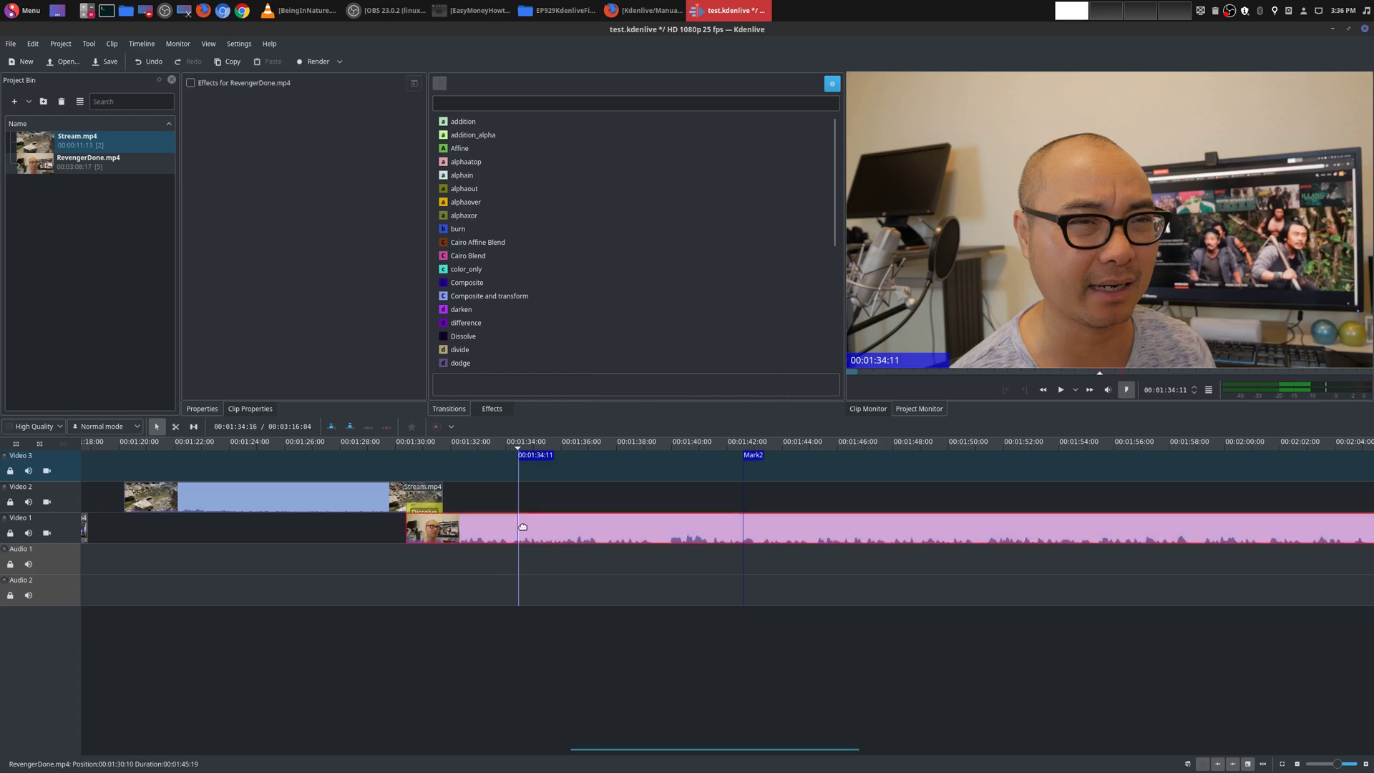
click(518, 503)
key(shift+g)
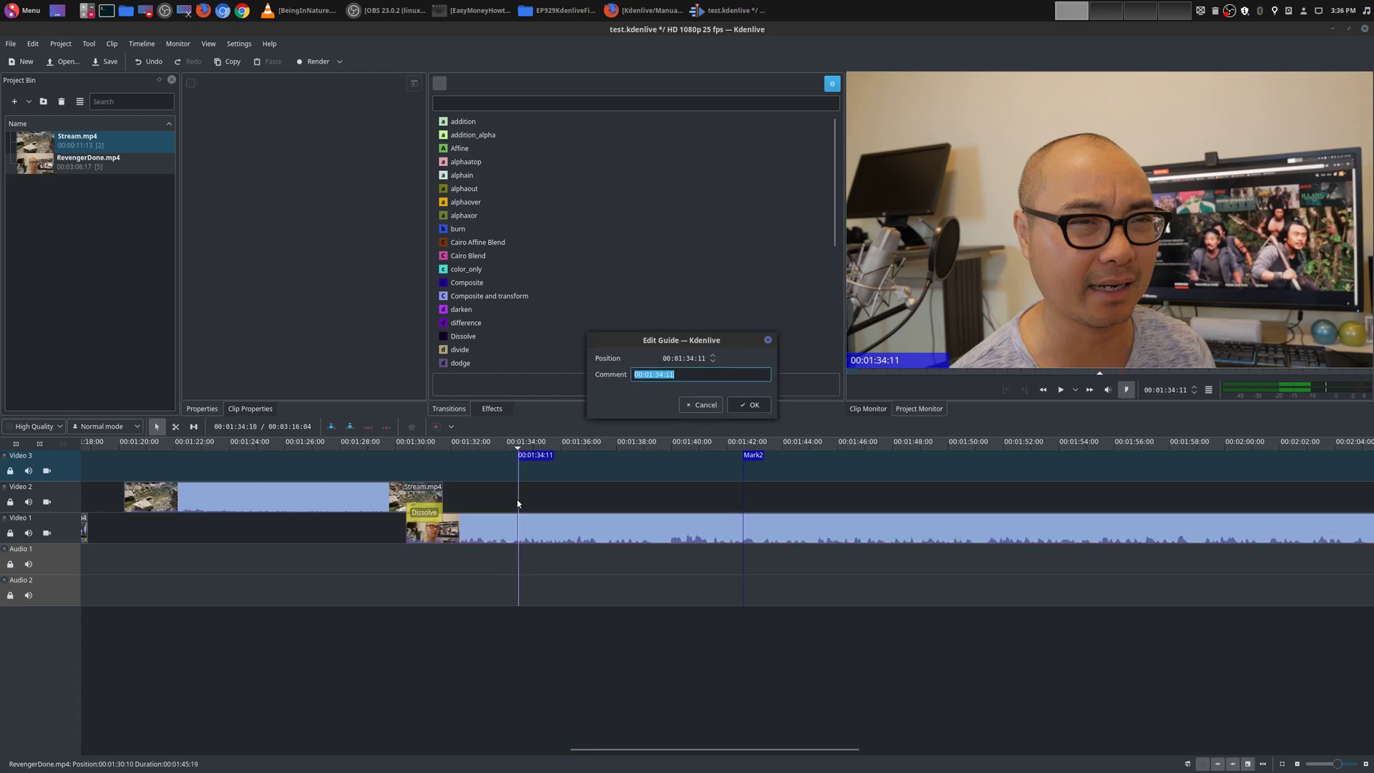
text(Mark1)
click(751, 404)
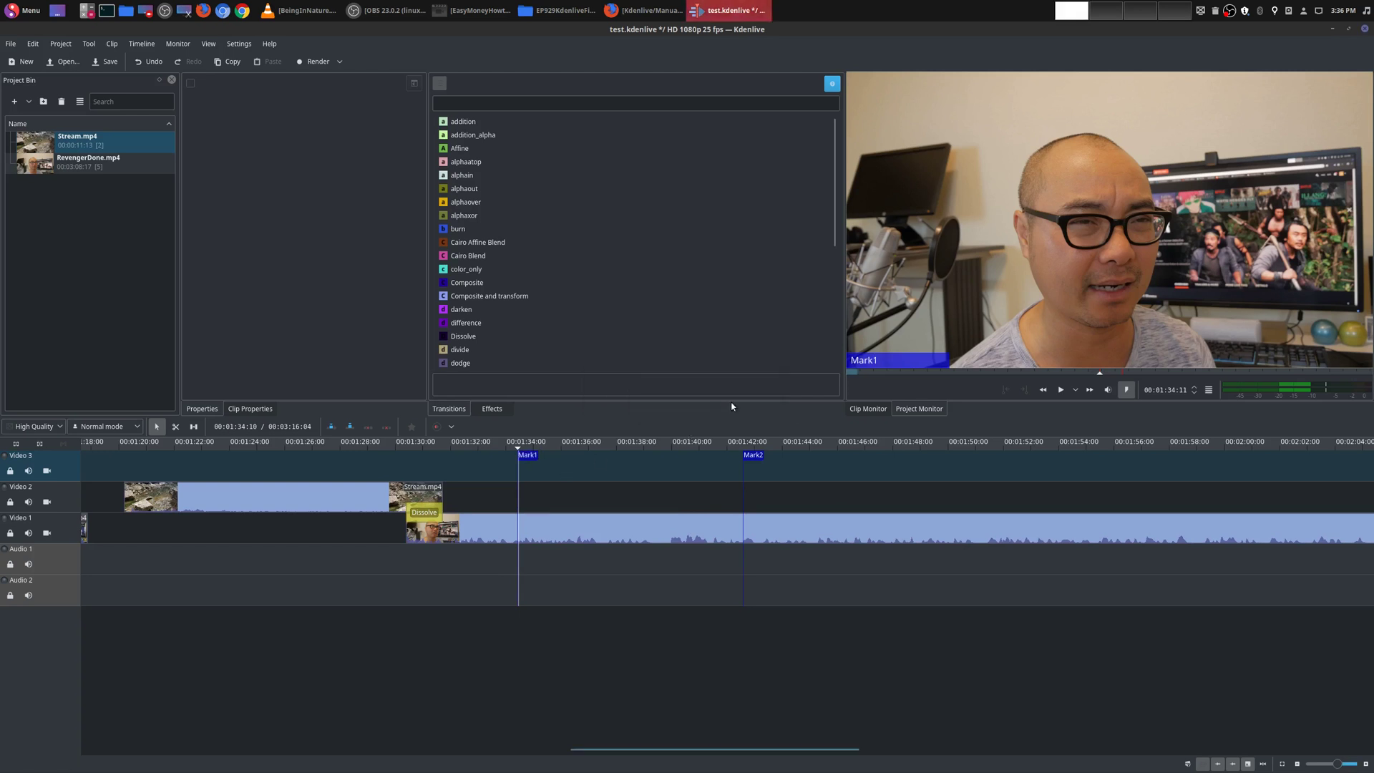
Jump the playhead to the Mark2 guide and hide the guide comment labels.
right_click(517, 448)
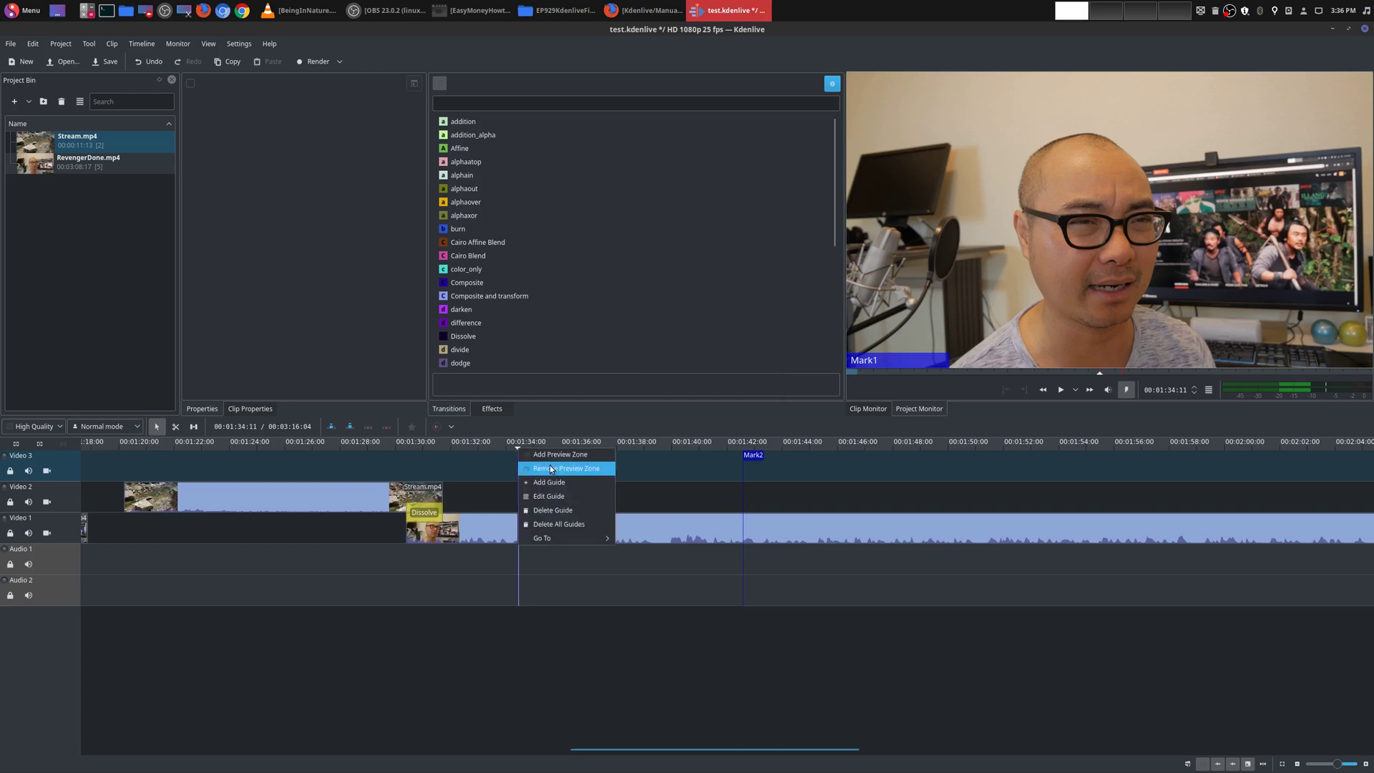
mouse_move(565, 538)
click(641, 552)
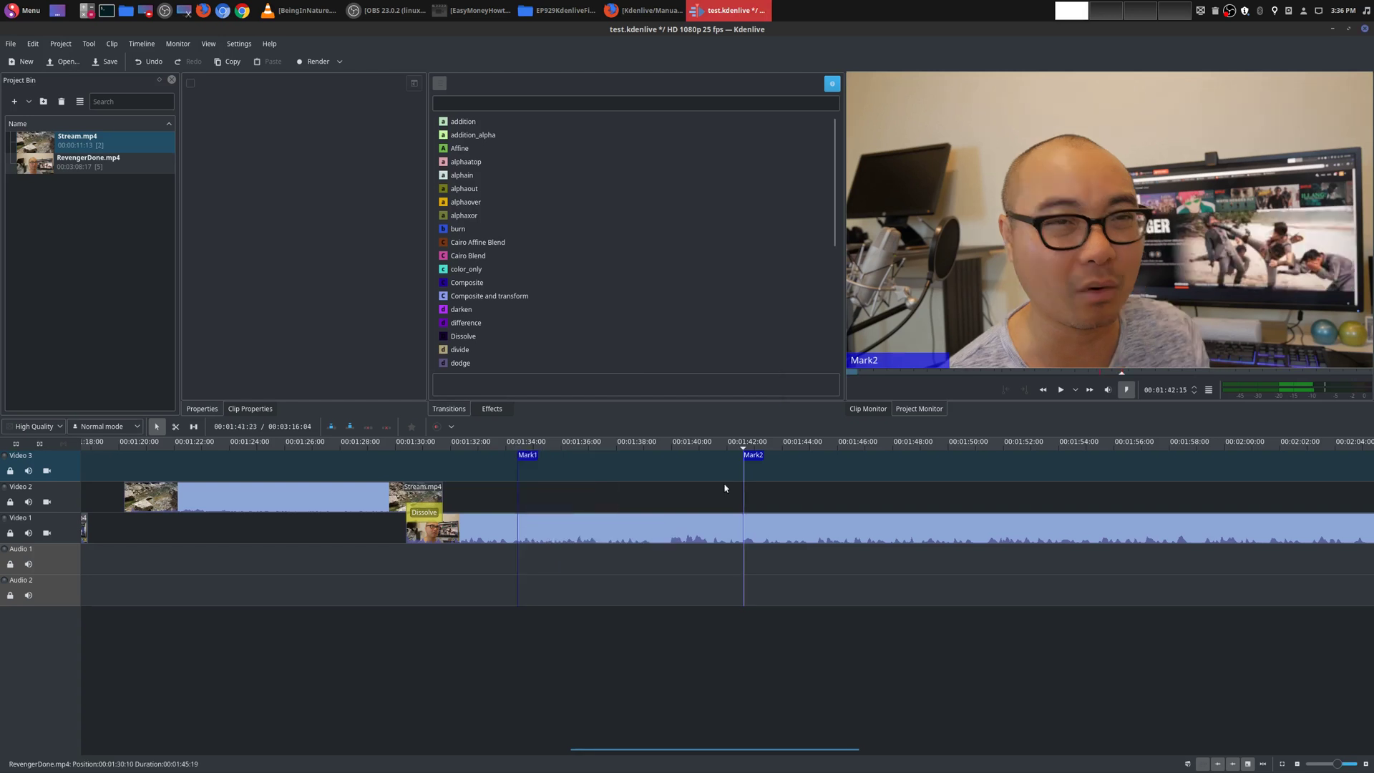
click(1248, 764)
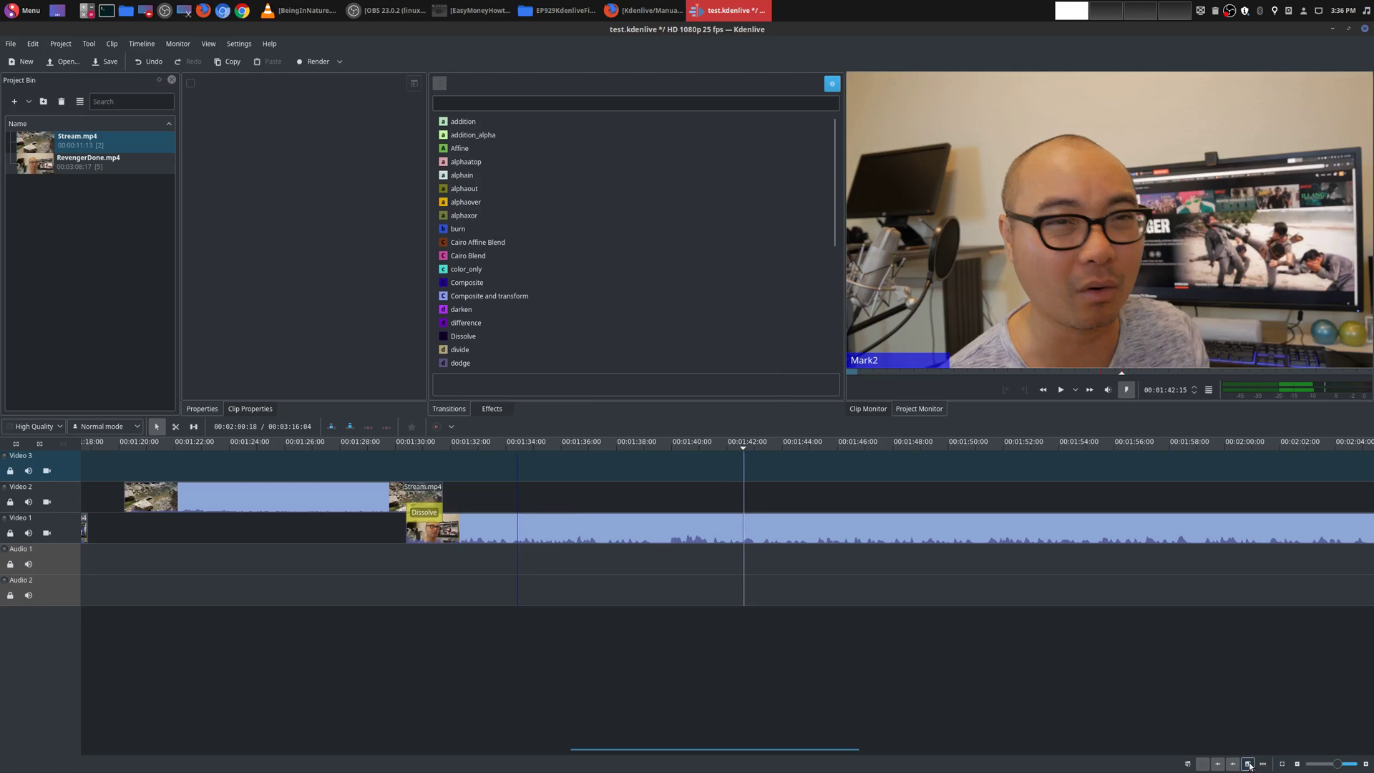
Show the guide labels again and move Stream.mp4 from Video 2 down onto Video 1.
click(1248, 764)
drag(380, 497, 490, 560)
mouse_move(342, 554)
mouse_down()
mouse_move(364, 529)
mouse_move(341, 530)
mouse_up()
Place RevengerDone right after Stream.mp4 on Video 1 with no gap, then zoom in around Mark2.
drag(501, 563, 582, 531)
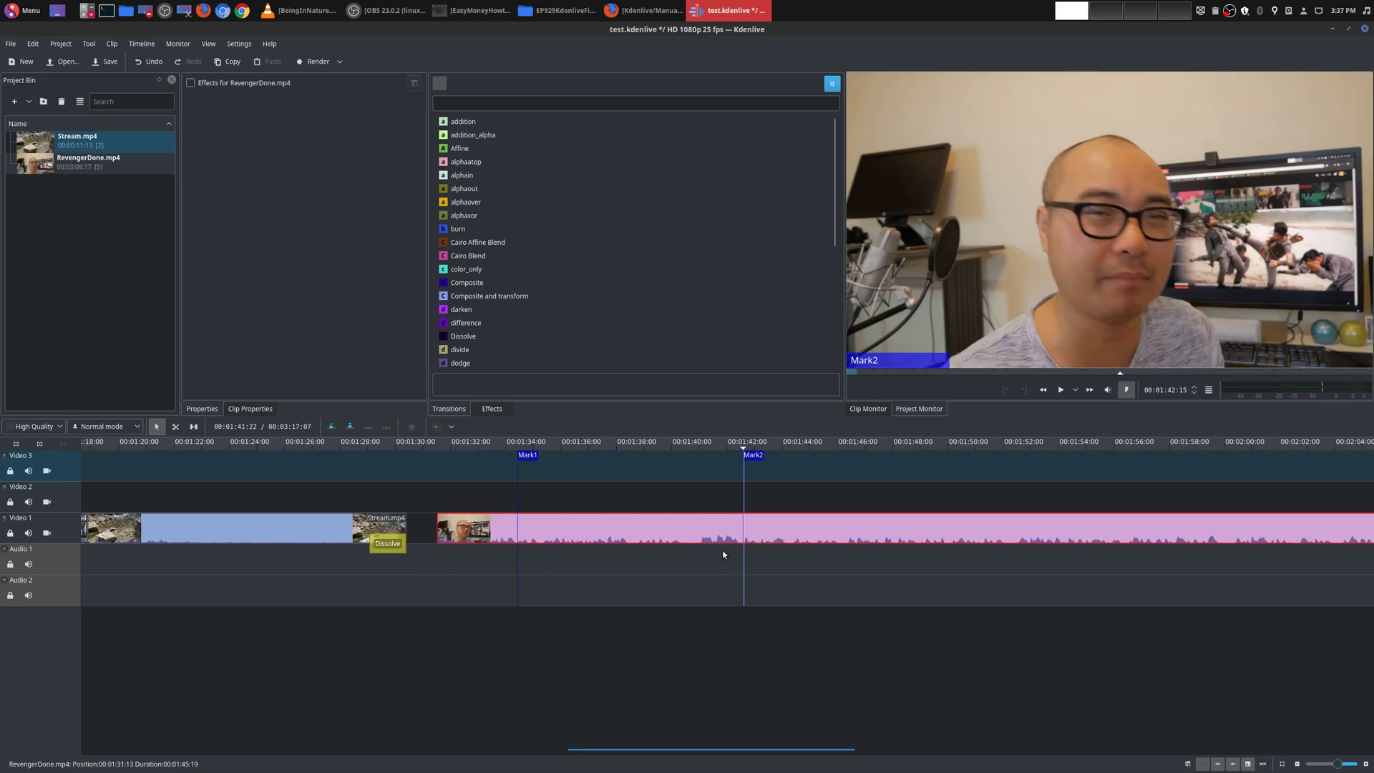
drag(714, 537, 683, 537)
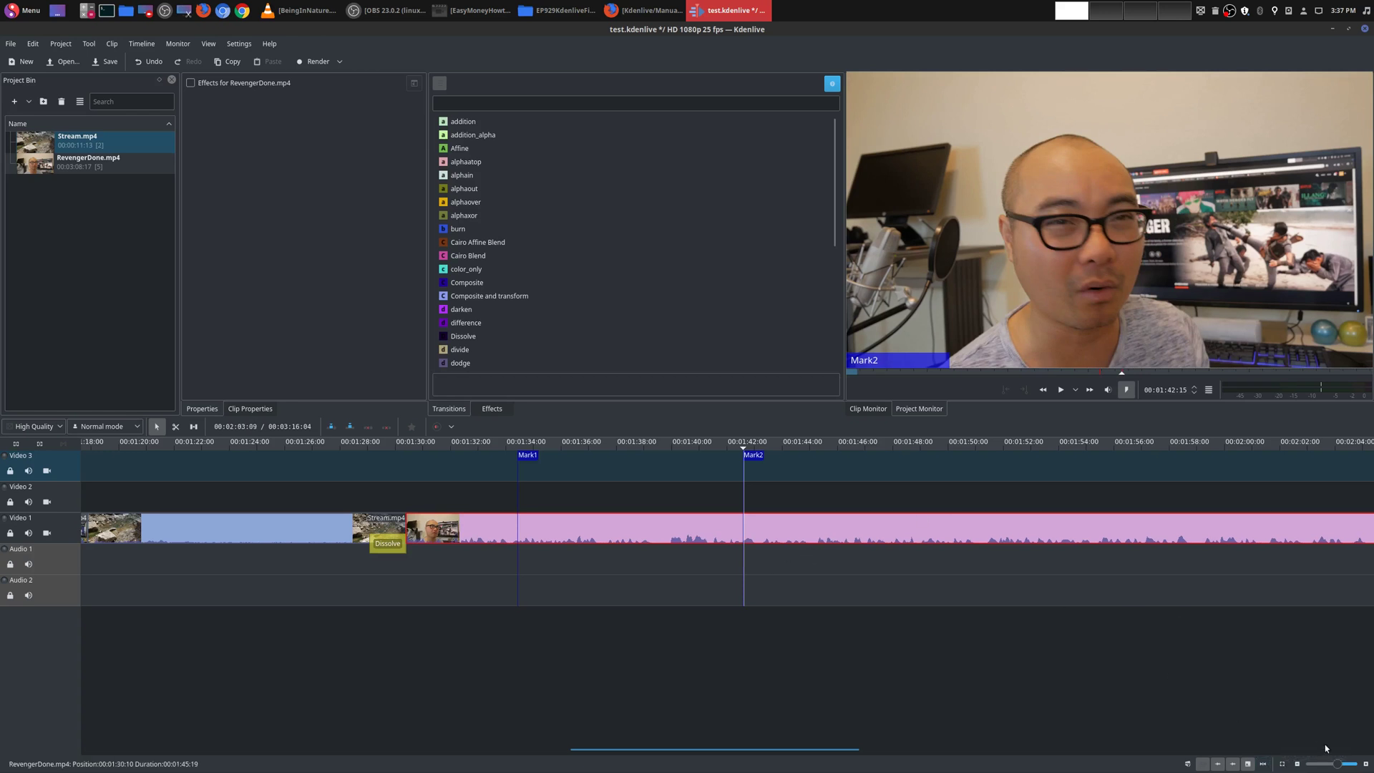
mouse_move(1336, 764)
mouse_down()
mouse_move(1321, 766)
mouse_move(1342, 765)
mouse_up()
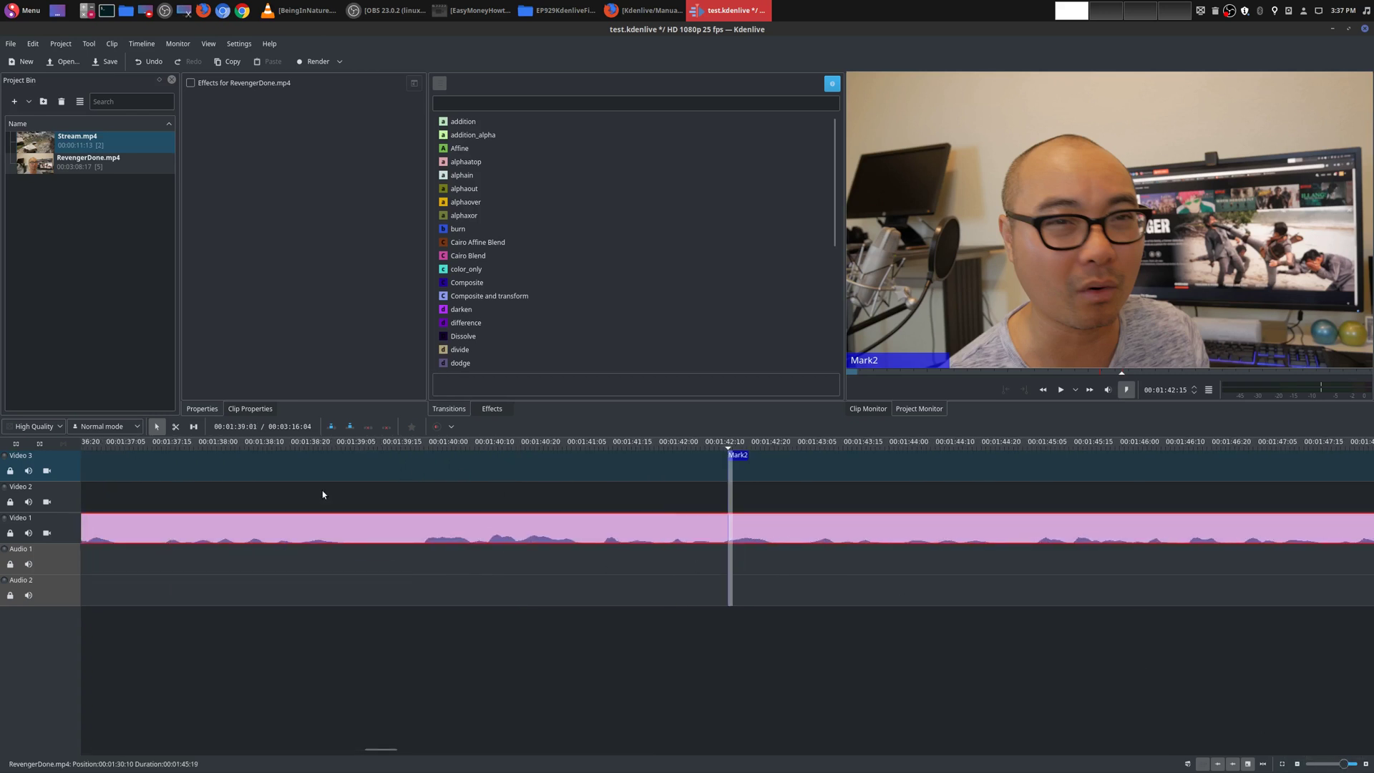
Fit, then zoom out until the whole sequence shows, and set the playhead at the Mark1 guide.
click(1280, 764)
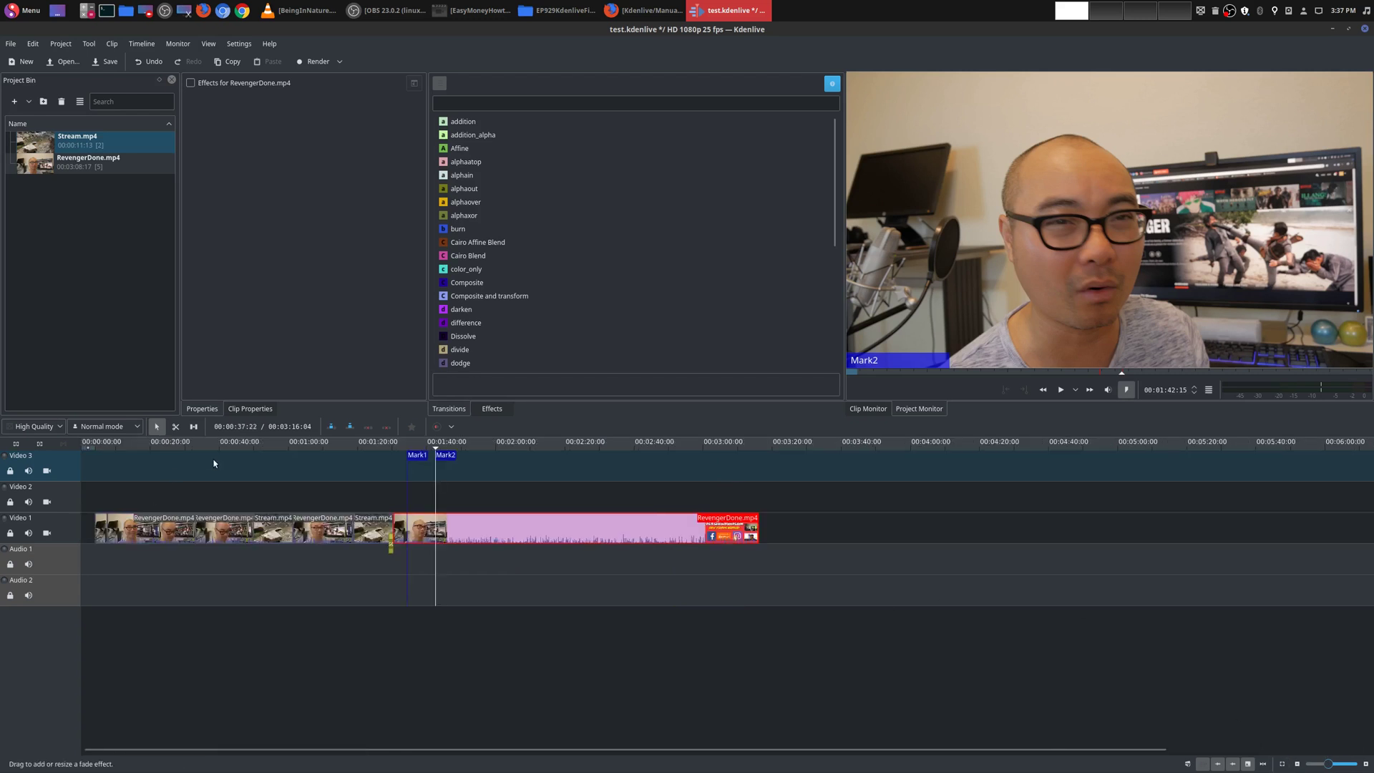
click(1297, 764)
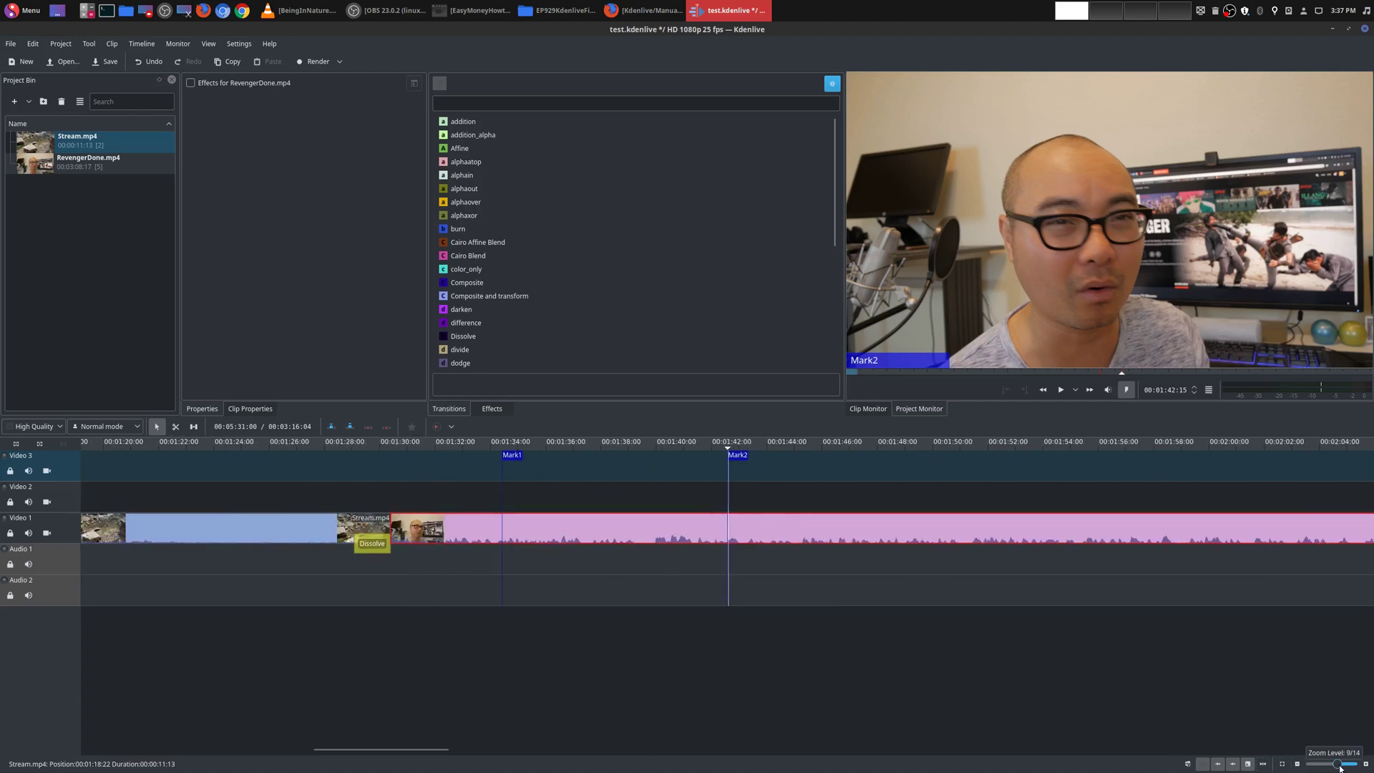
click(1296, 764)
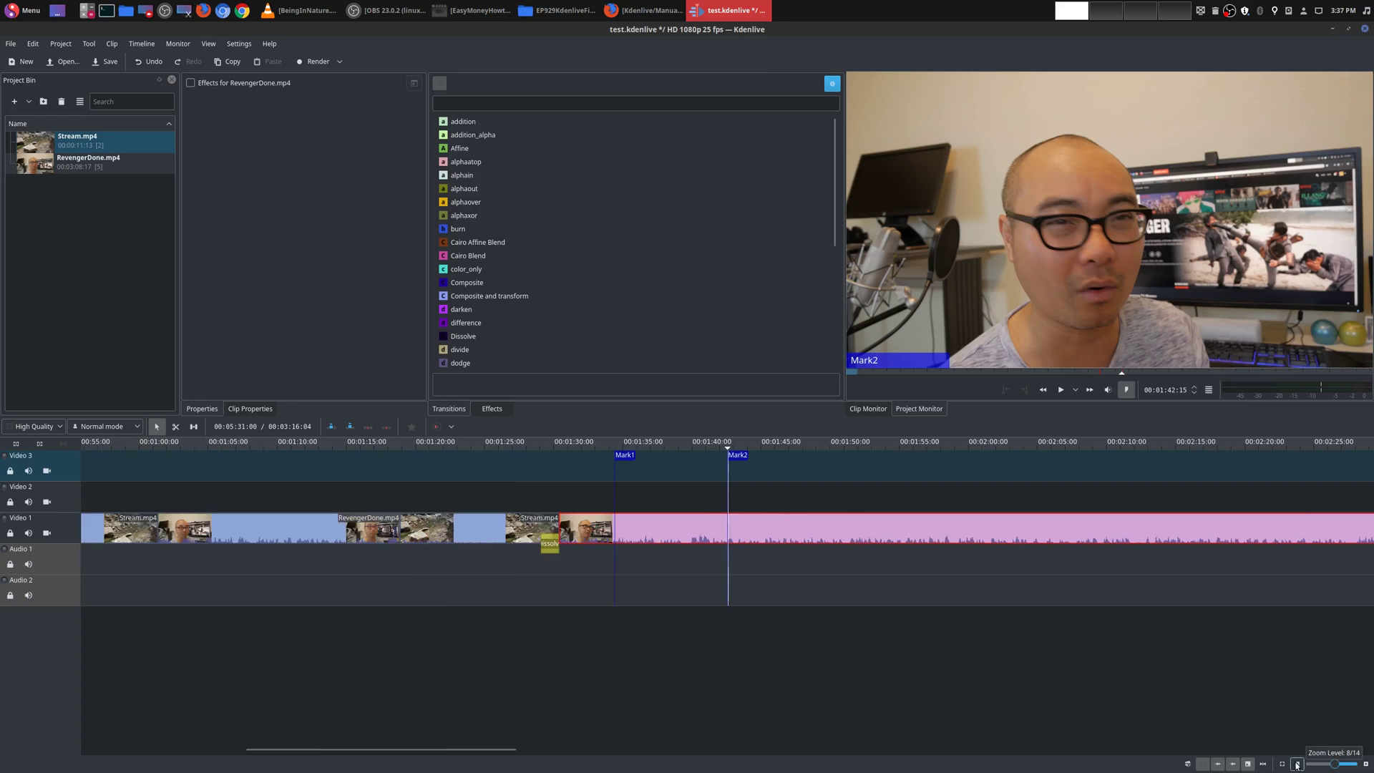
click(1296, 764)
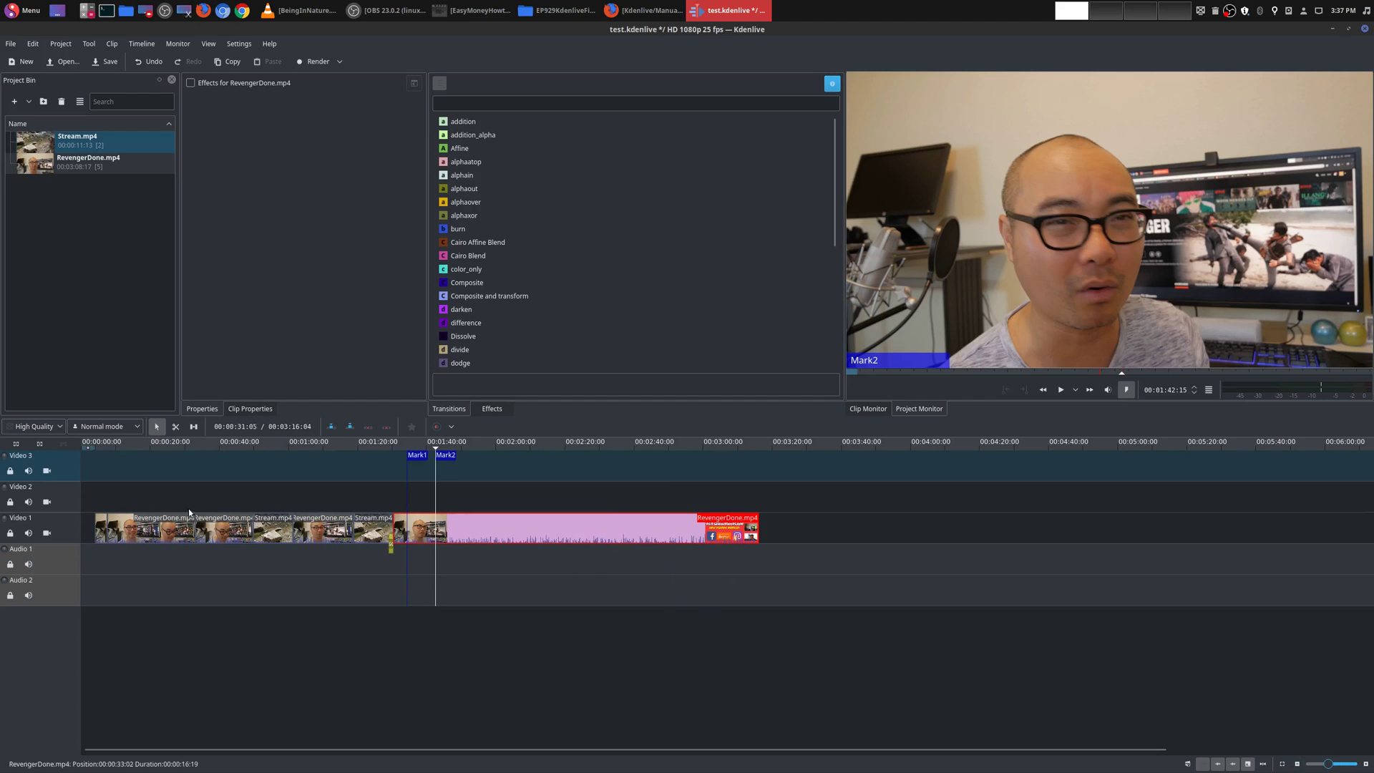
click(408, 491)
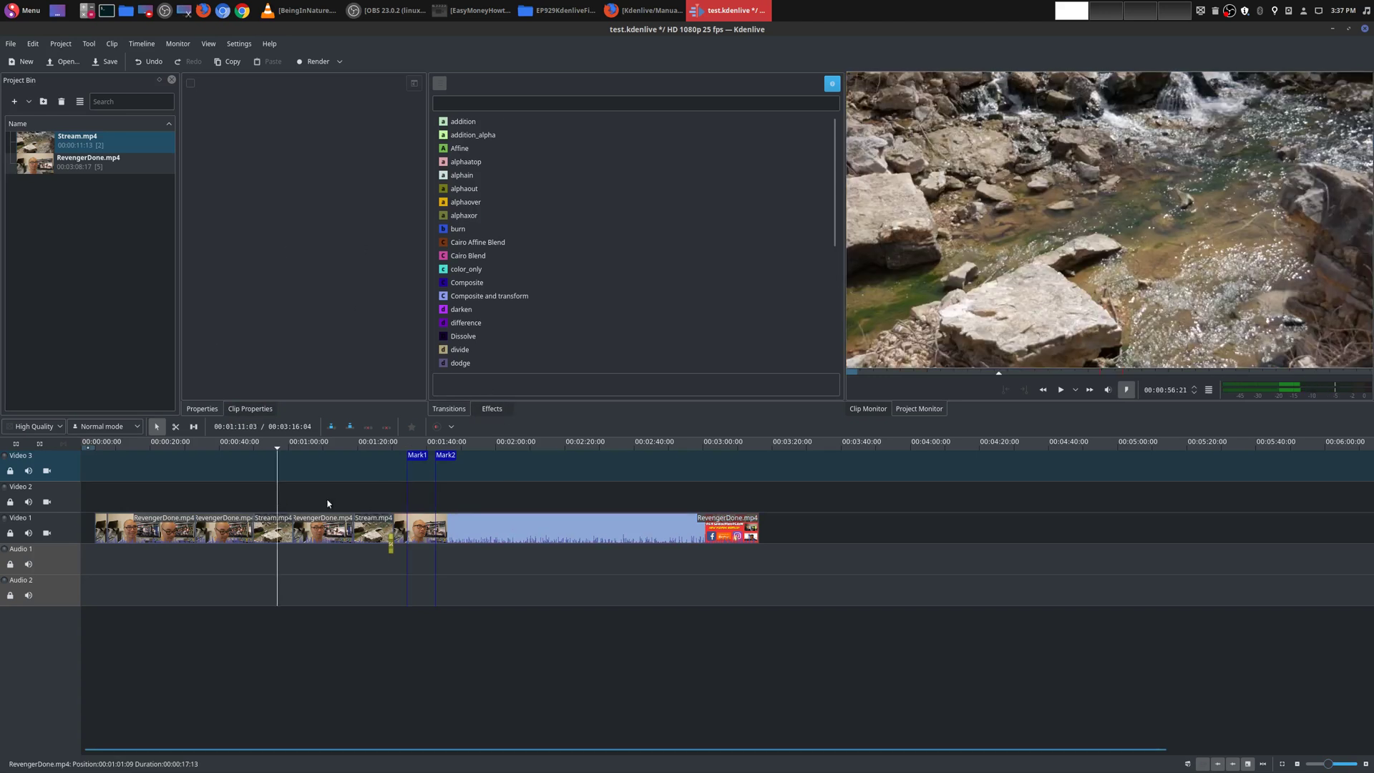
Open the Rendering dialog and choose the MP4 (H264/AAC) format.
click(529, 500)
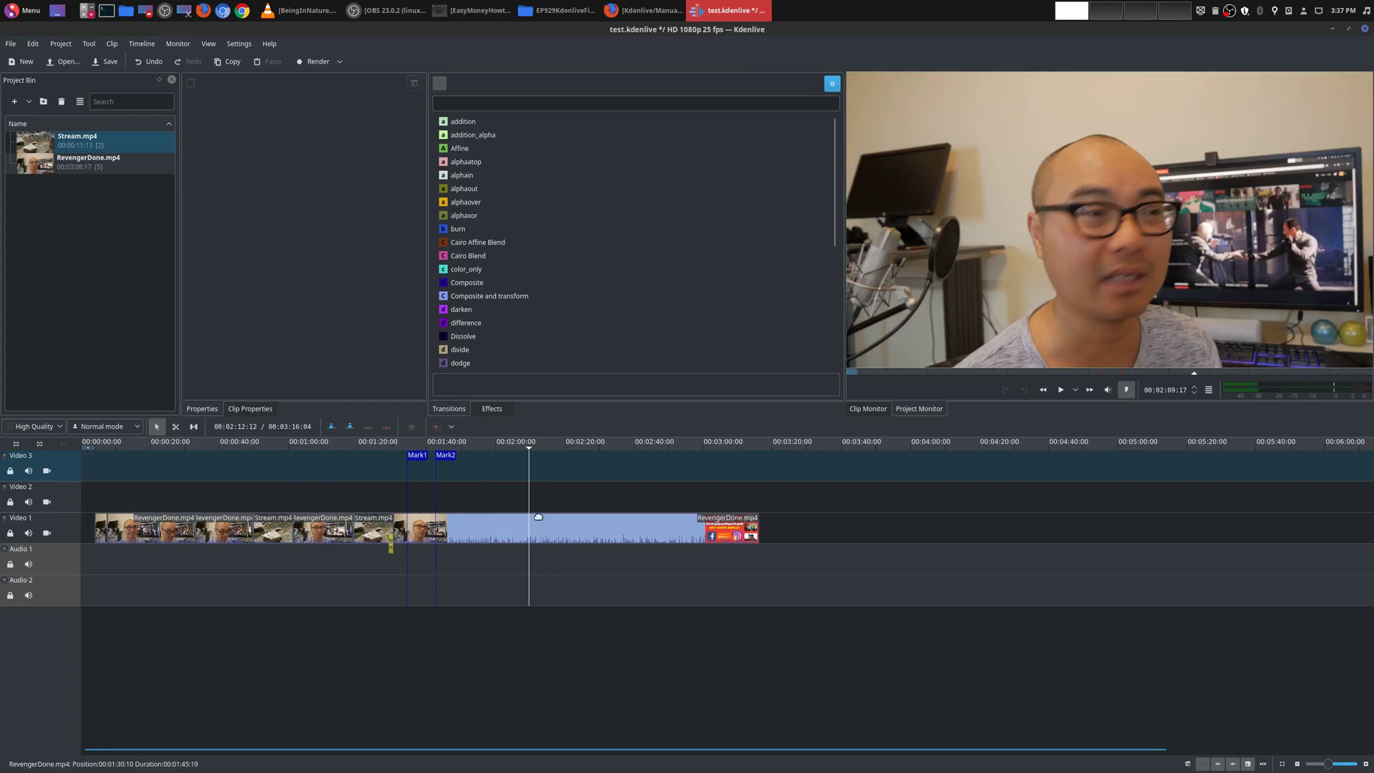
click(333, 63)
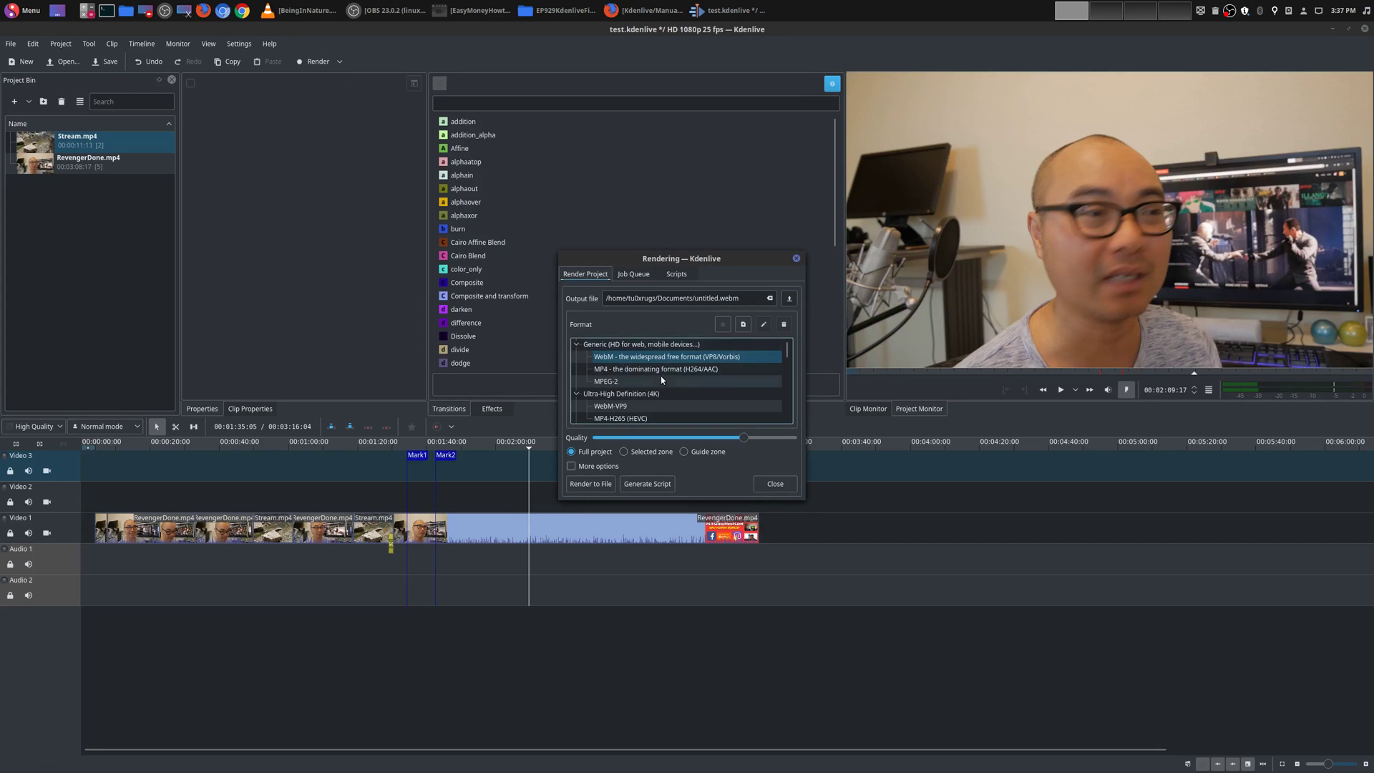
scroll(660, 376, down, 10)
click(656, 369)
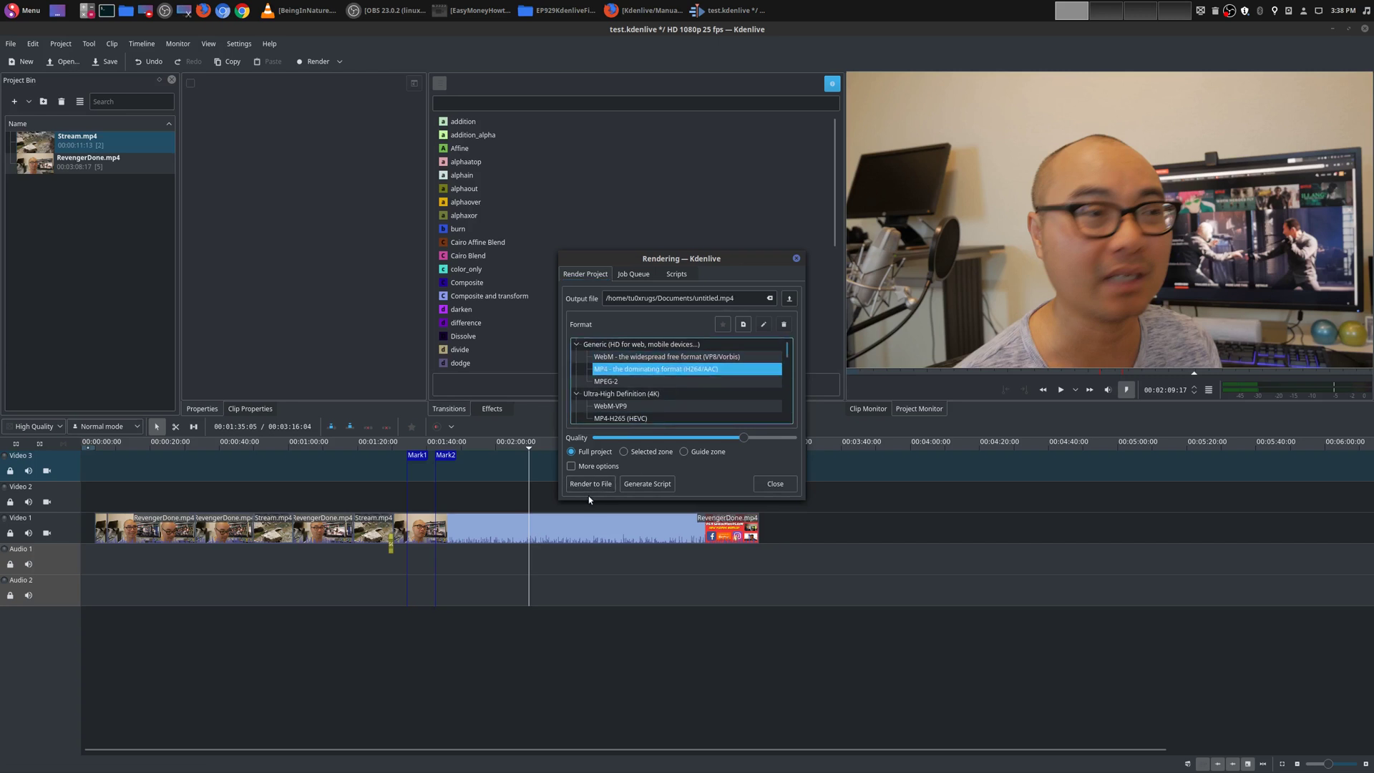
Show and hide the advanced encoder options, then move the render window aside.
click(571, 466)
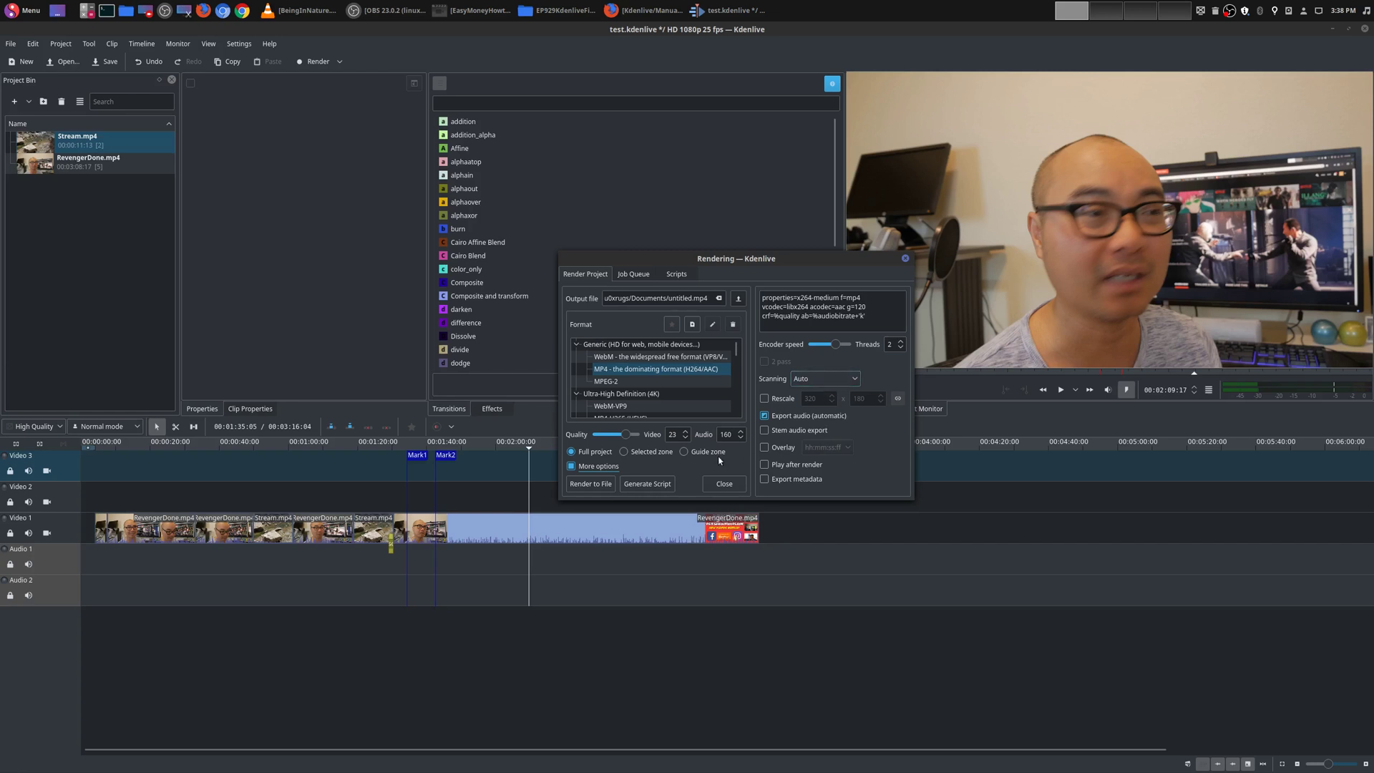
click(572, 465)
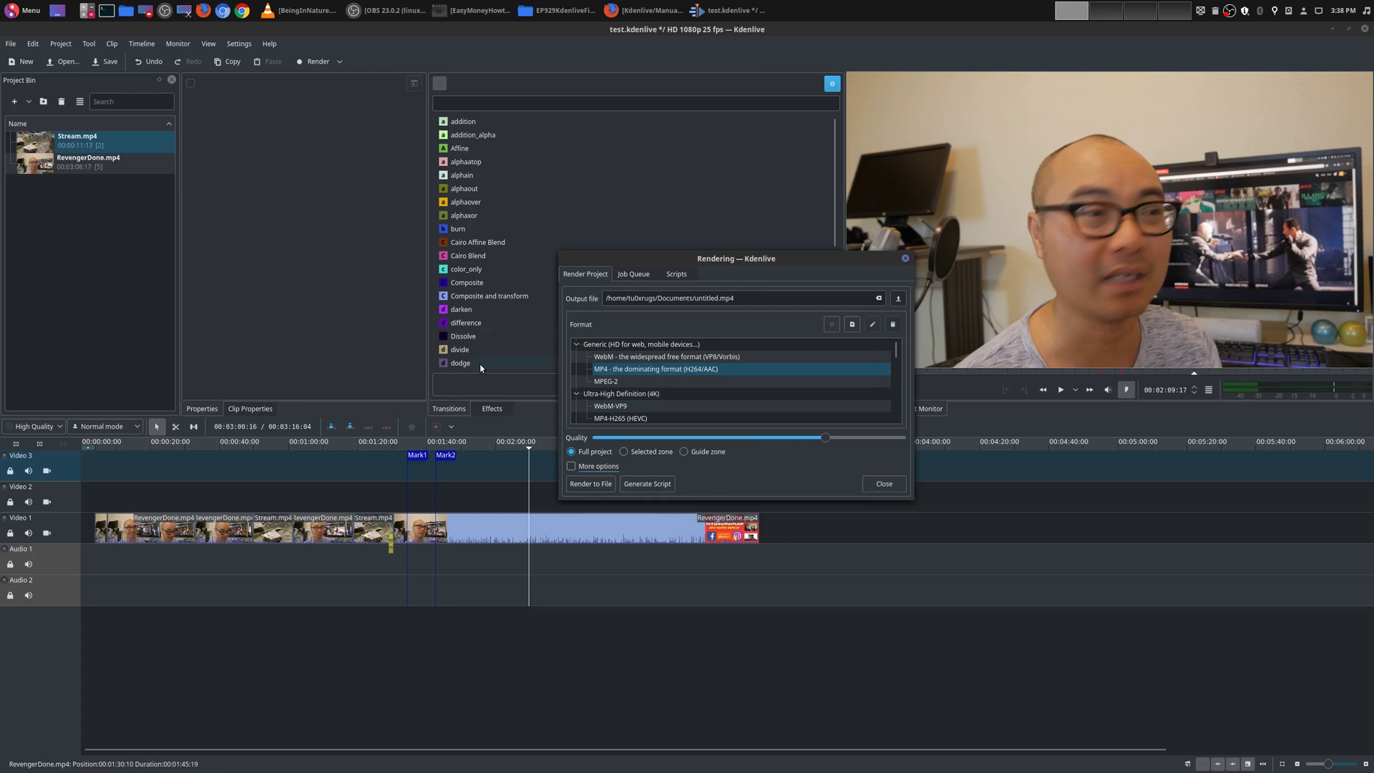
drag(736, 258, 921, 371)
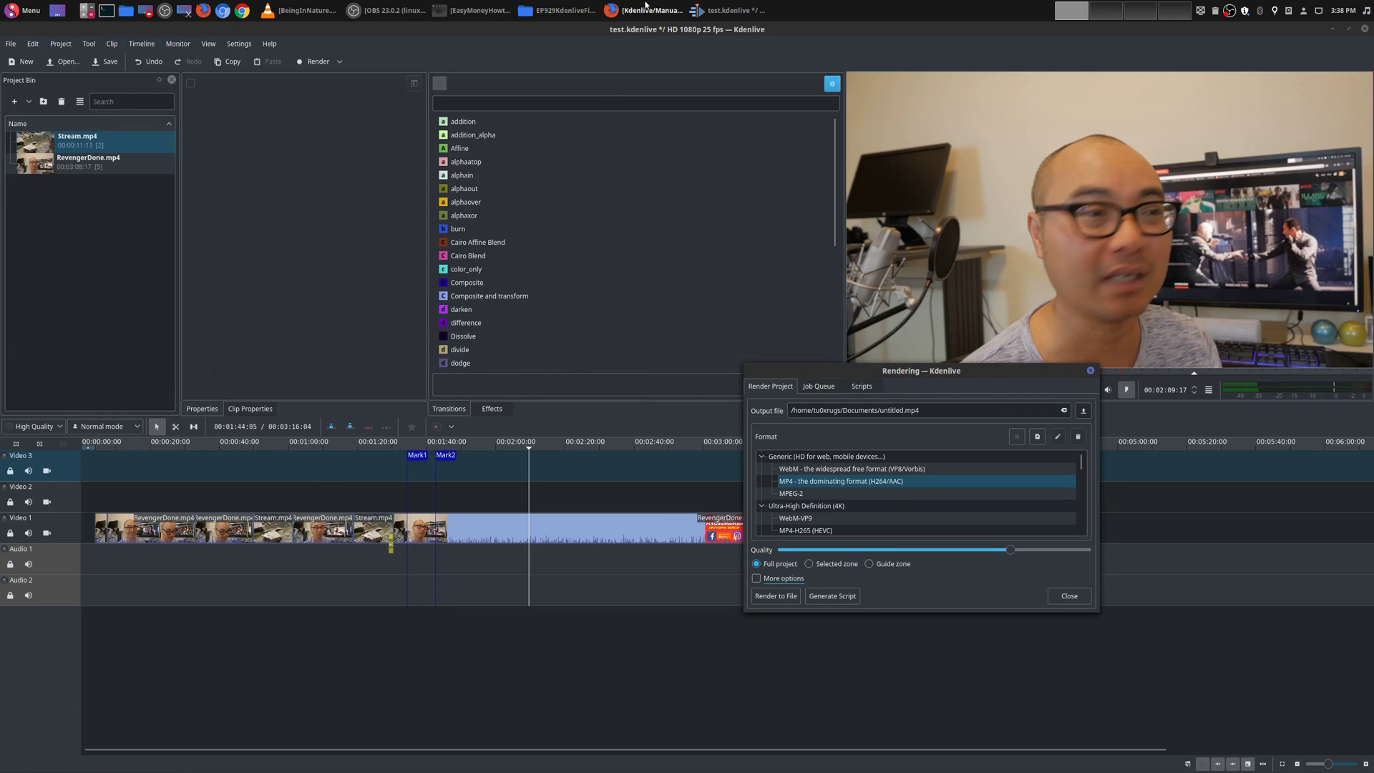
Glance at the Kdenlive Manual page in Firefox, then return to the test.kdenlive project.
click(643, 10)
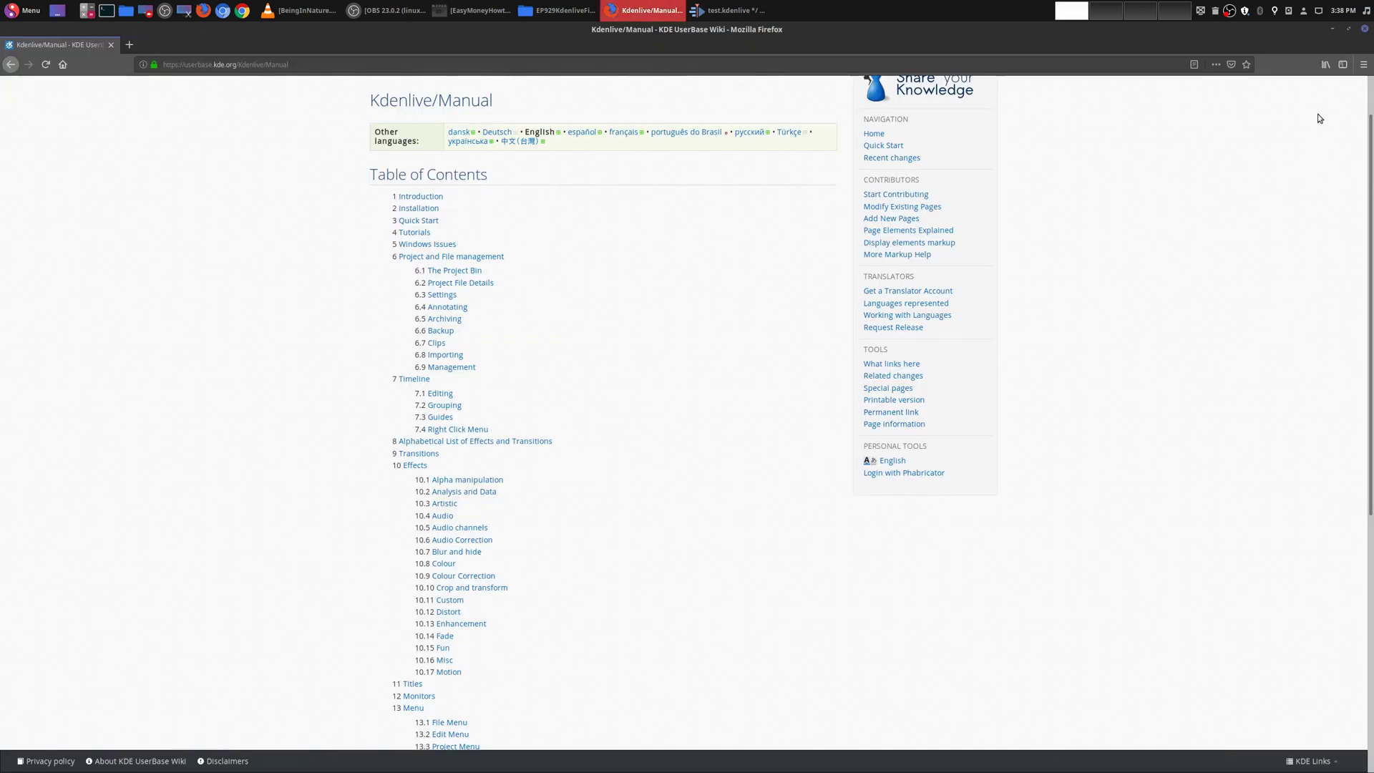
click(1333, 30)
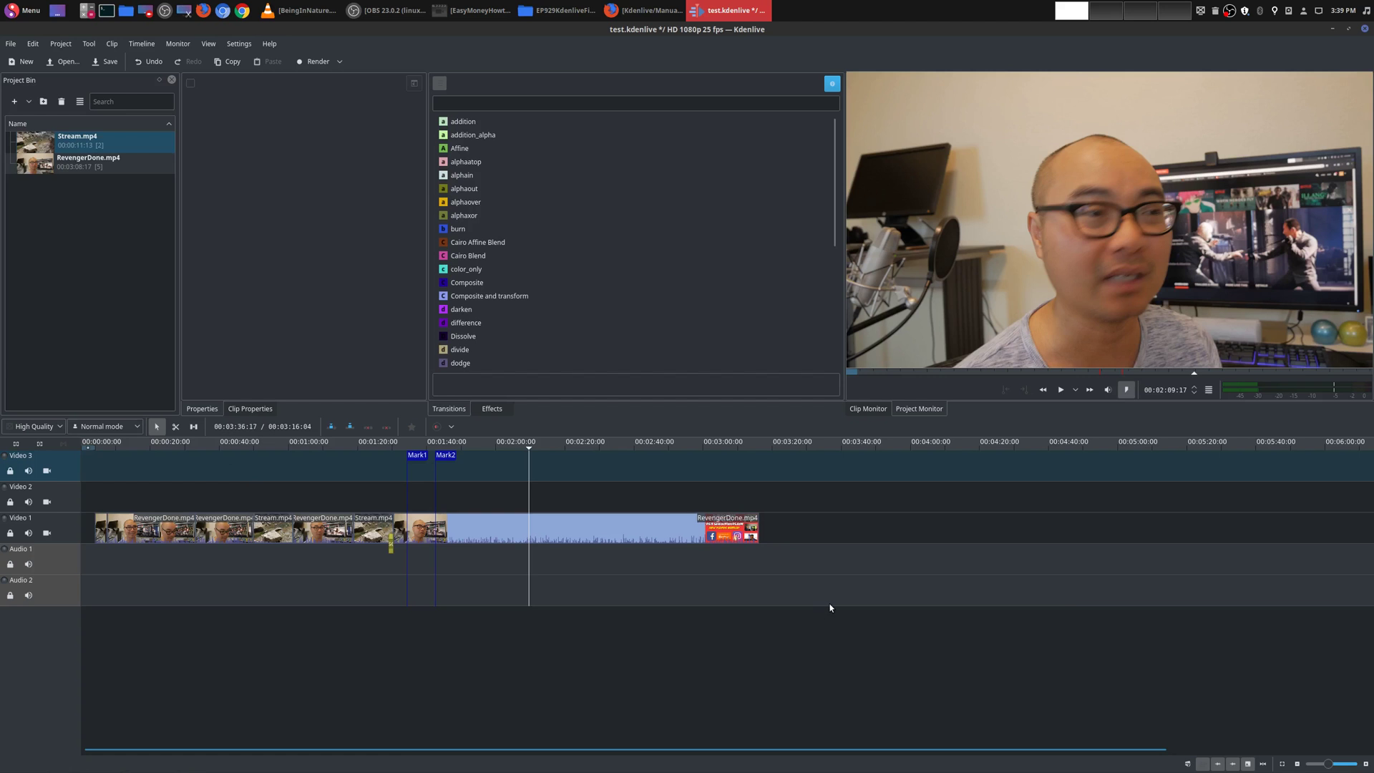
click(519, 475)
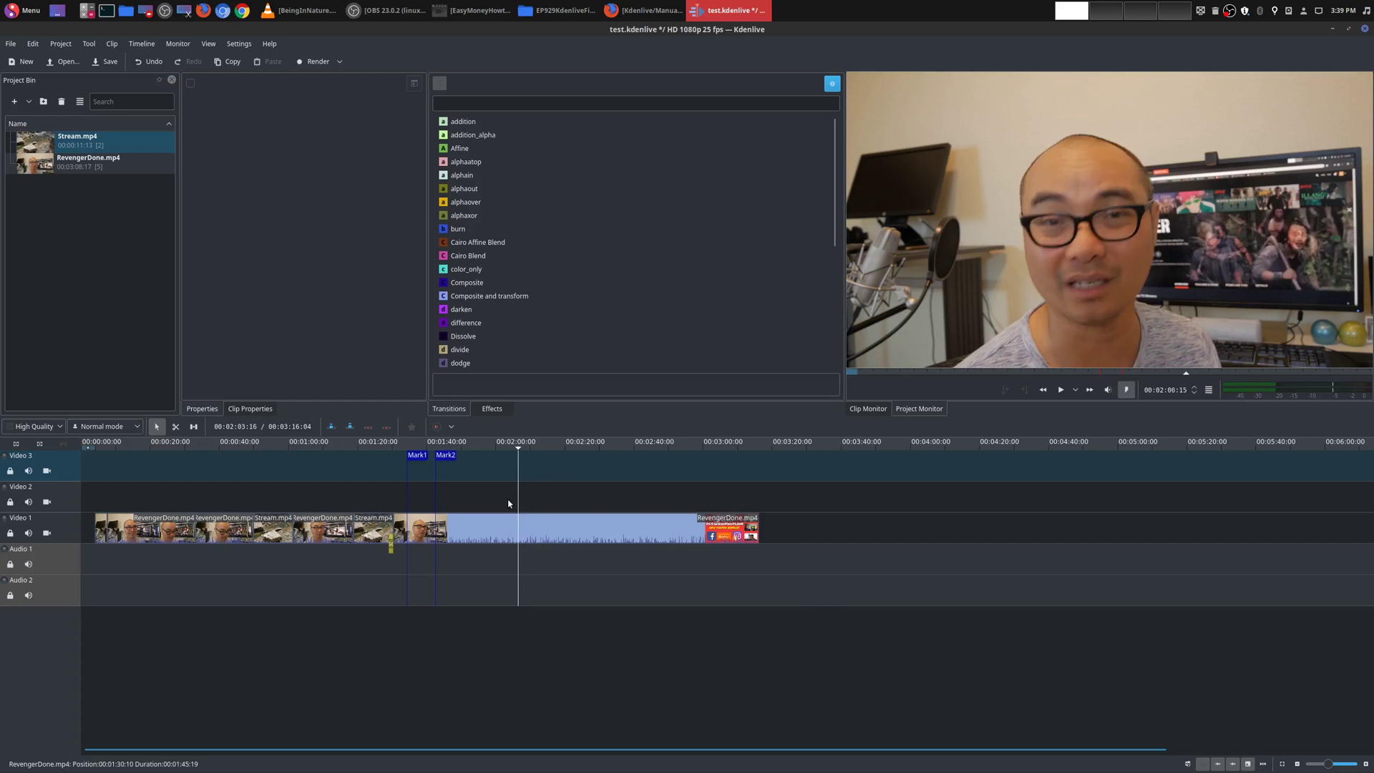
click(509, 503)
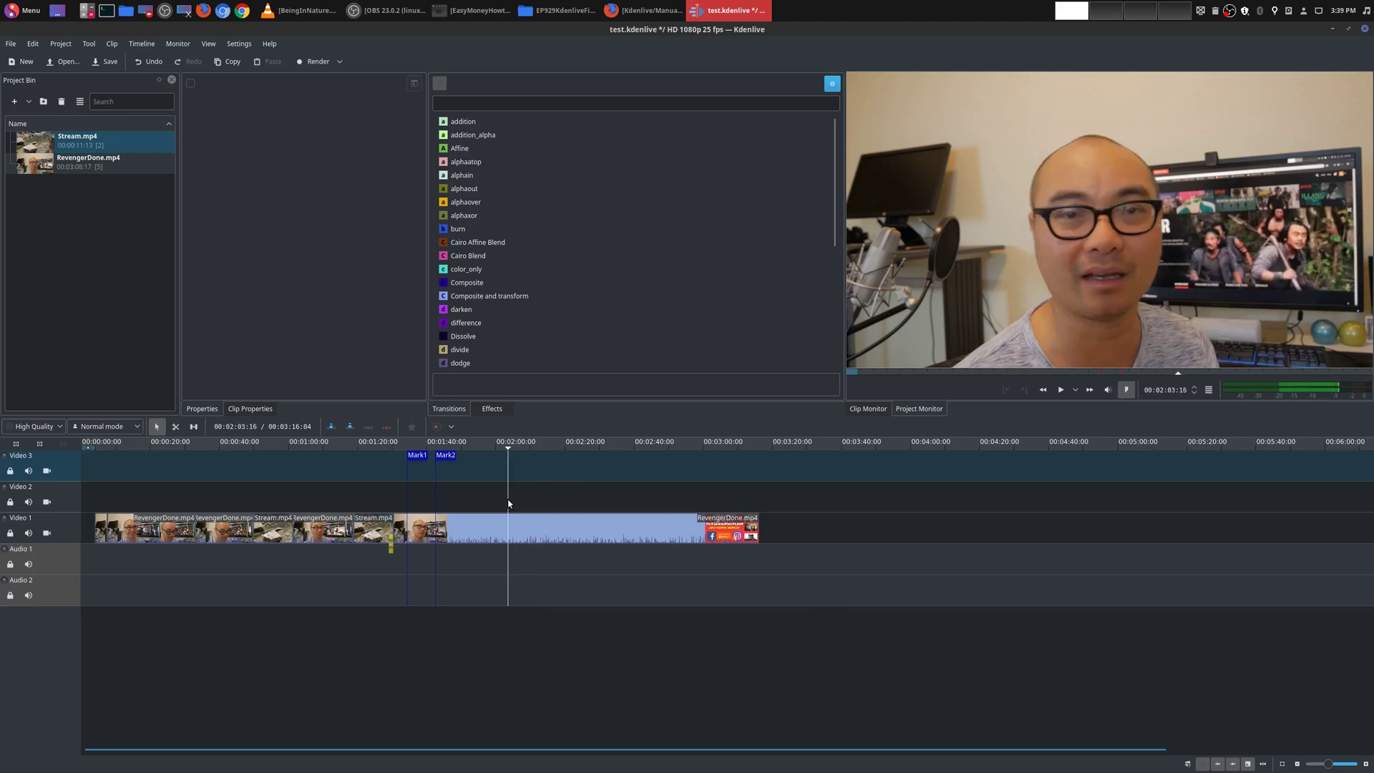